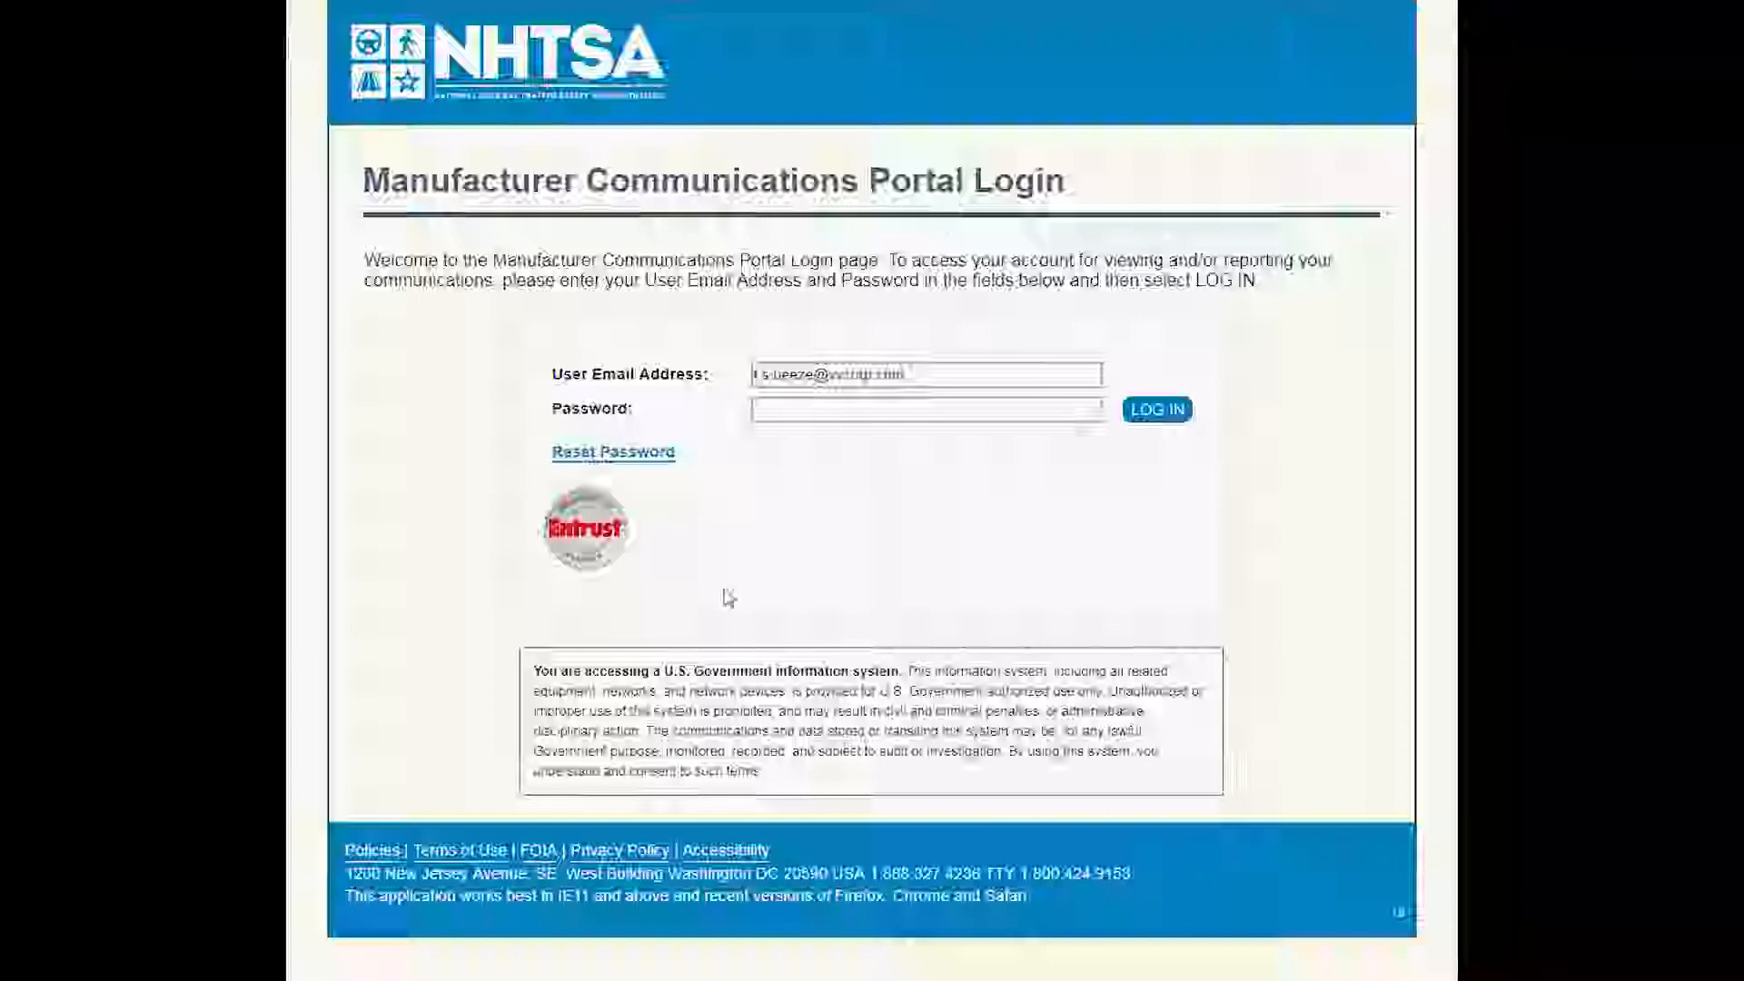
# Open the password reset page from the portal login, confirm the not-a-robot check and submit the reset request.
pyautogui.click(803, 382)
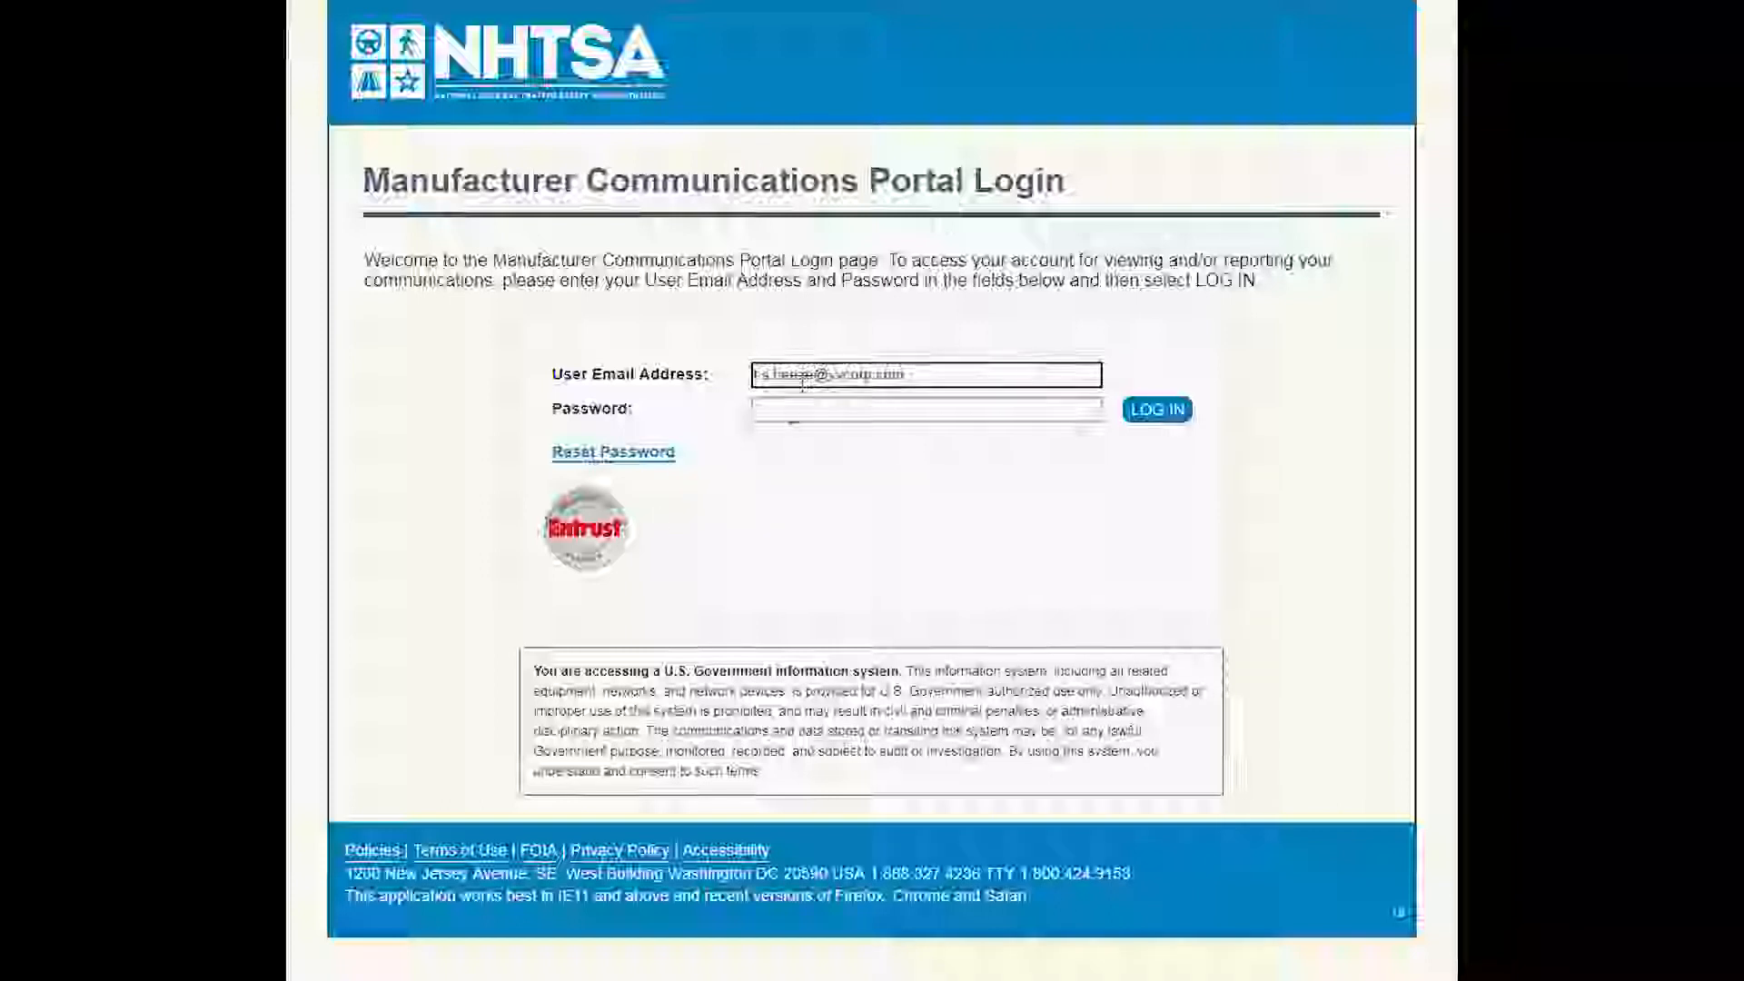
pyautogui.click(793, 421)
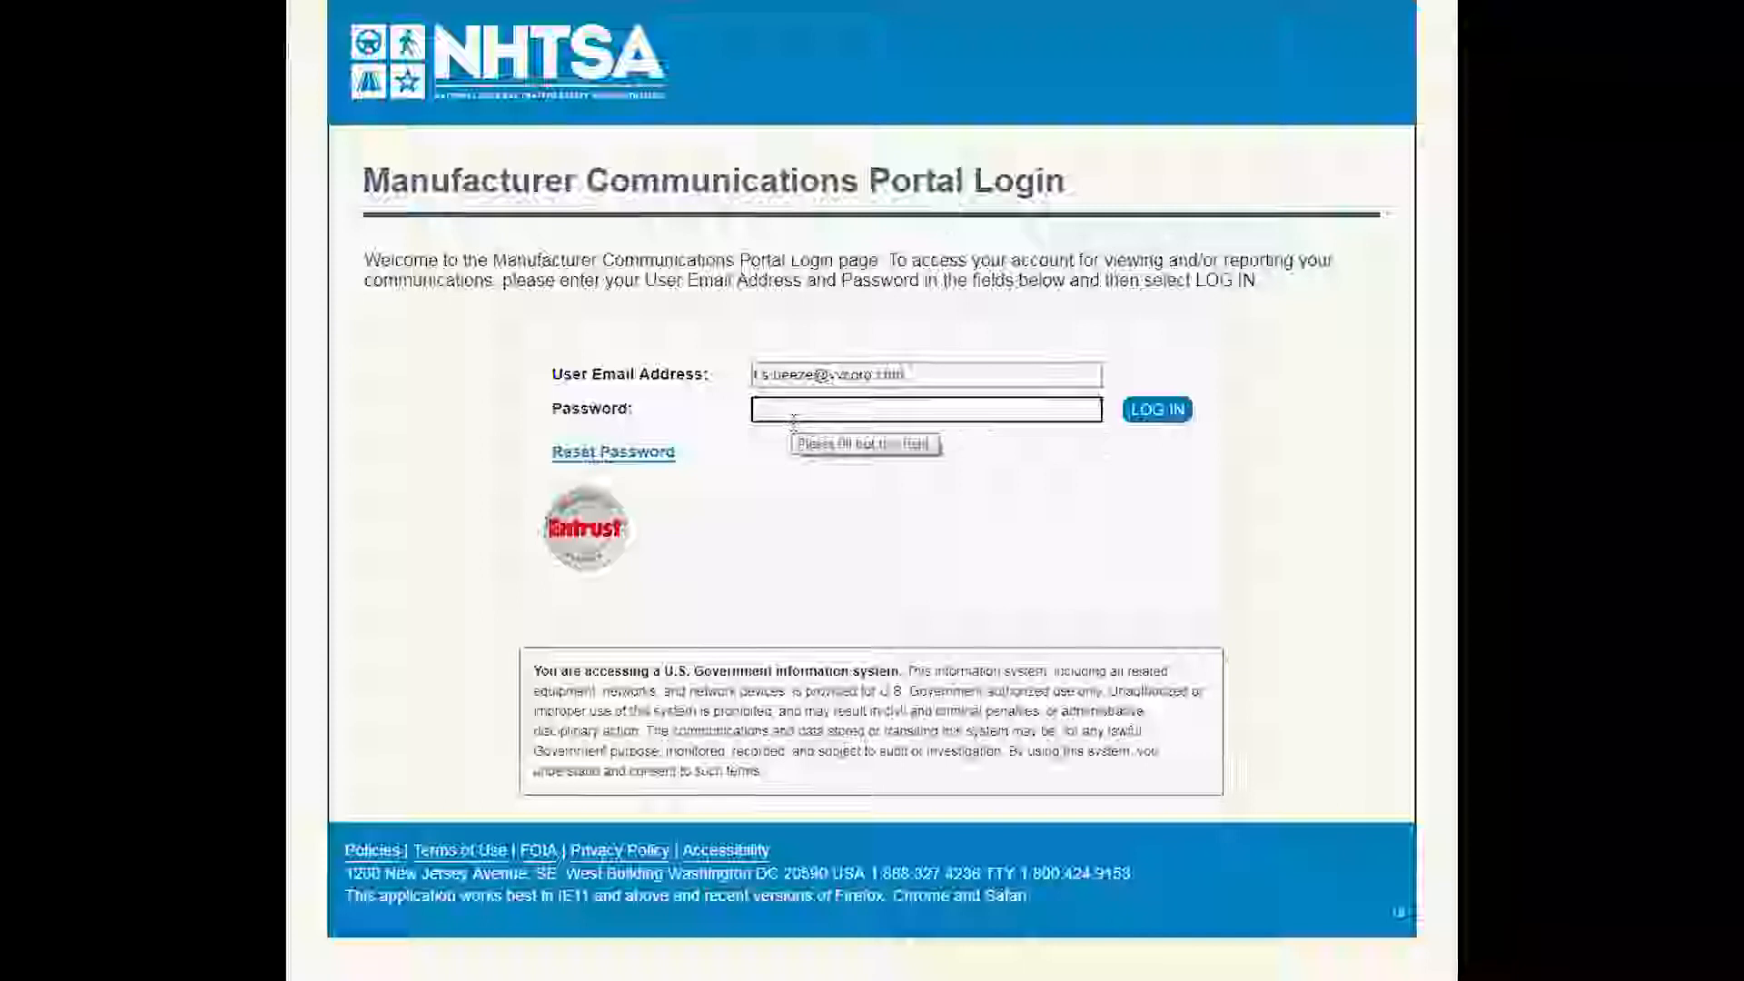
pyautogui.press('Tab')
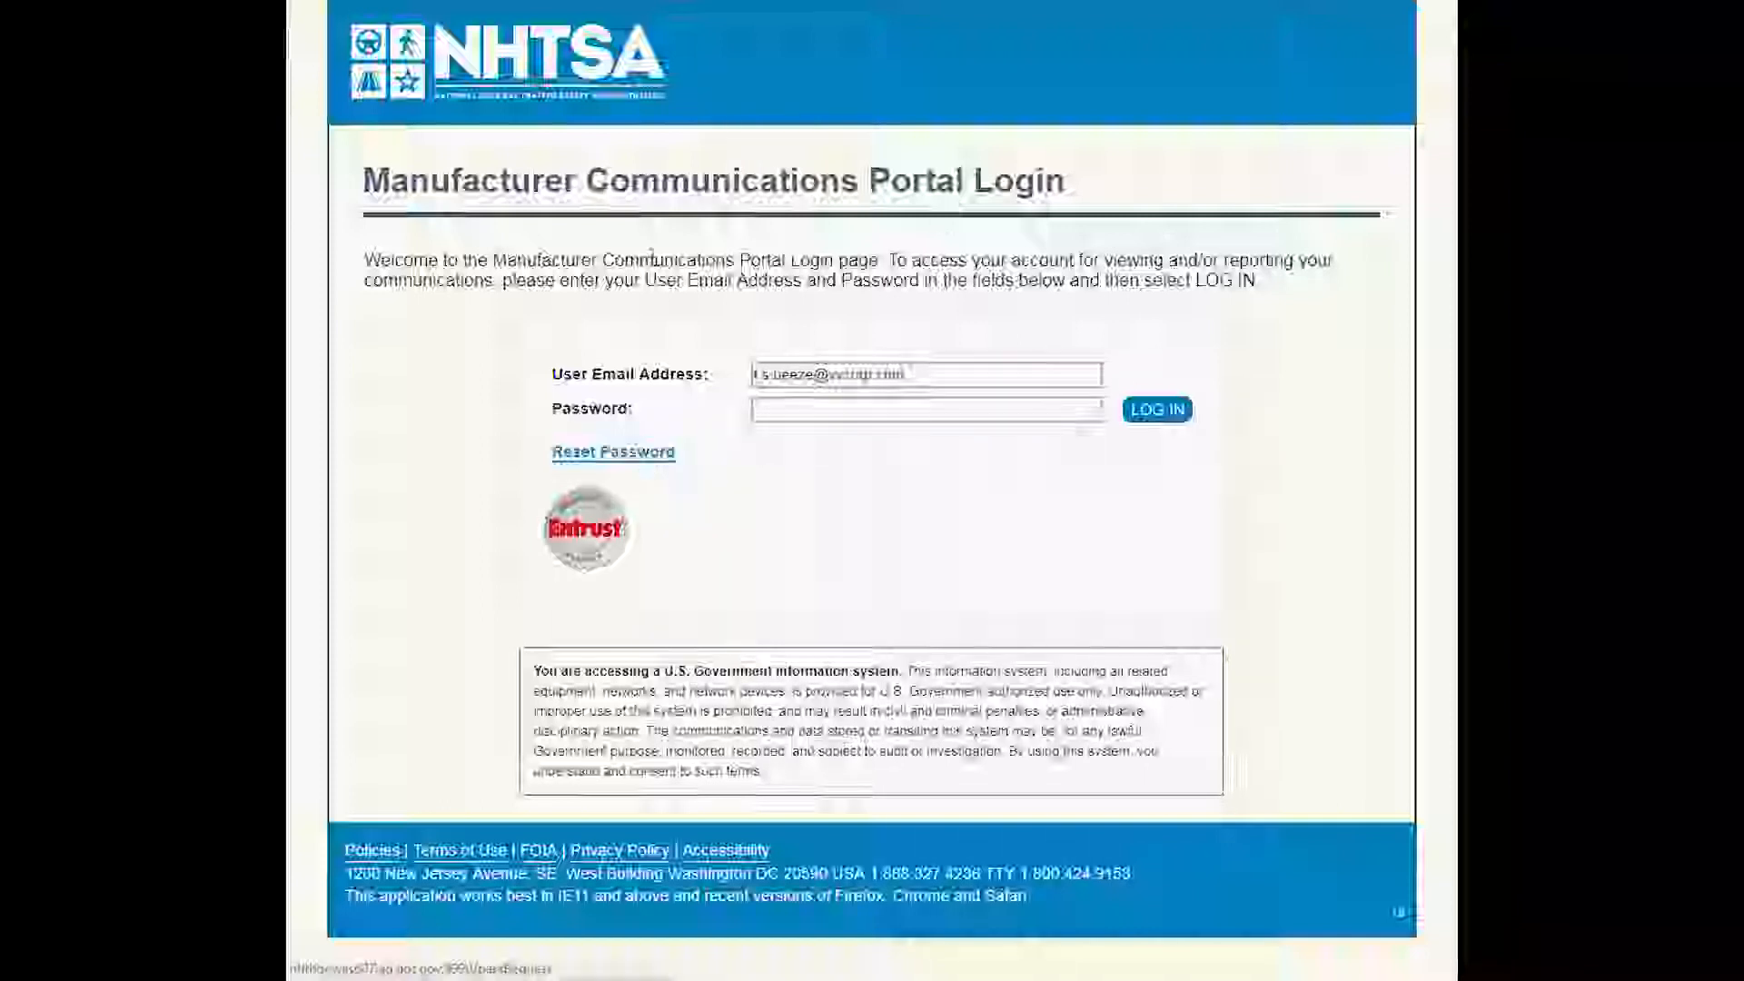
pyautogui.press('Return')
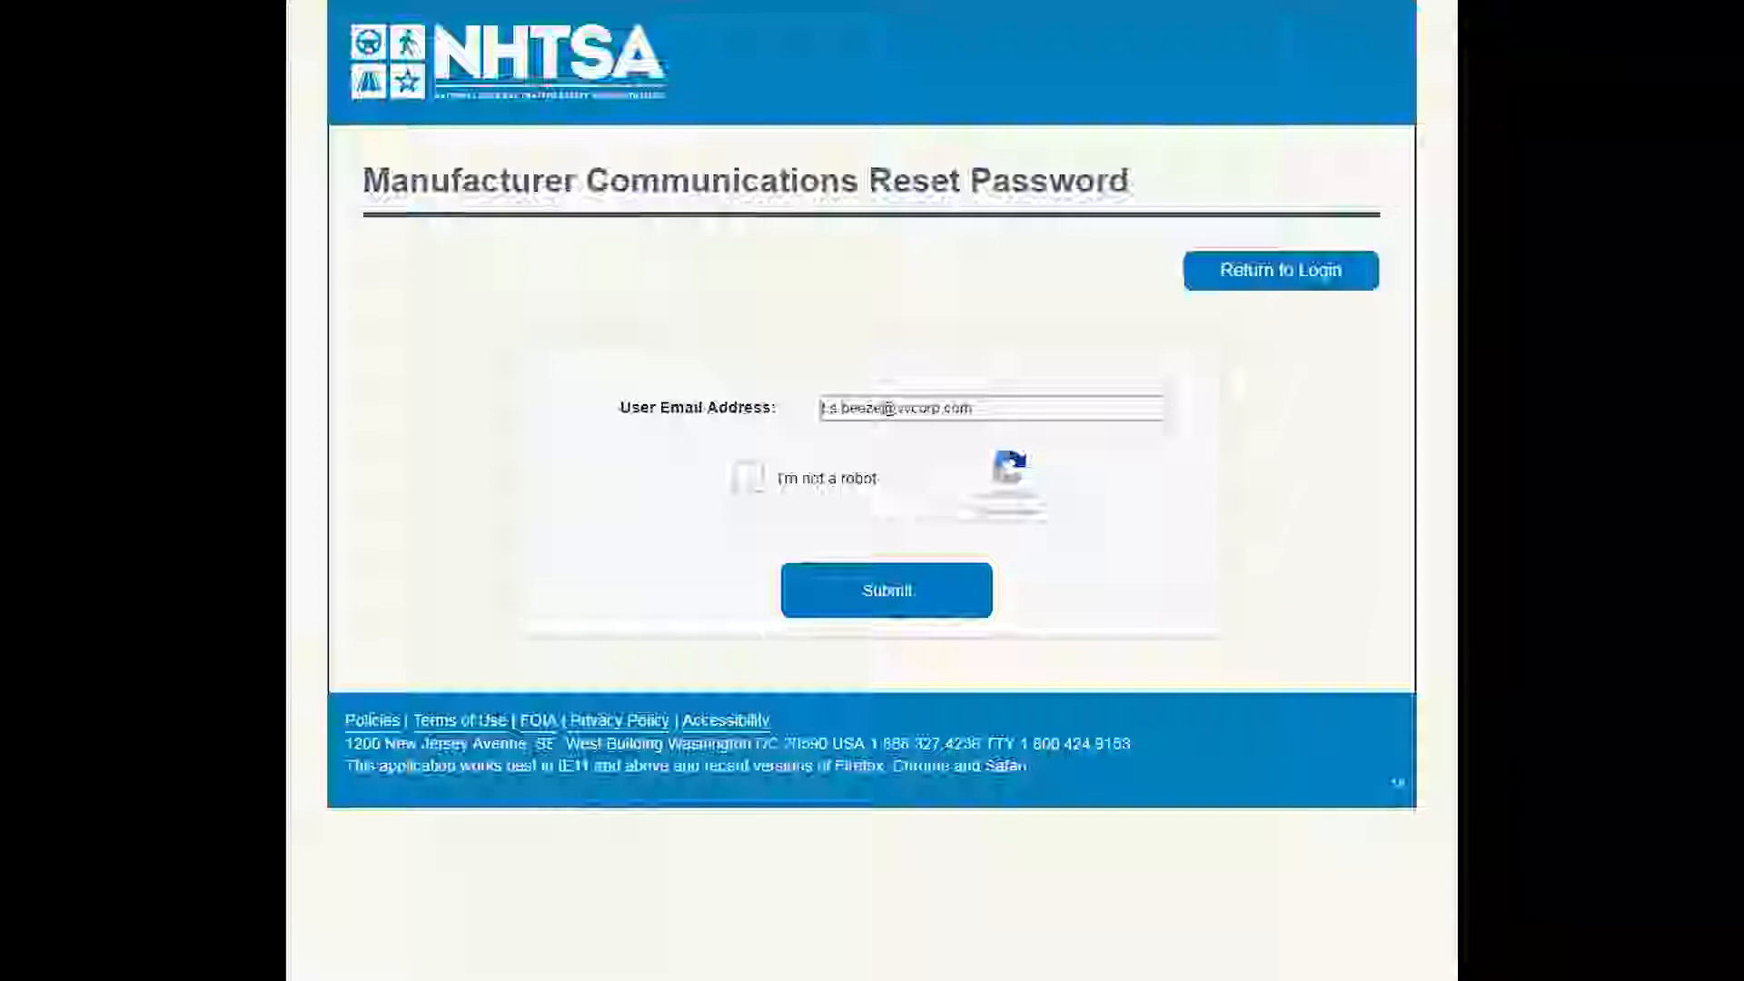
pyautogui.click(747, 480)
pyautogui.click(879, 592)
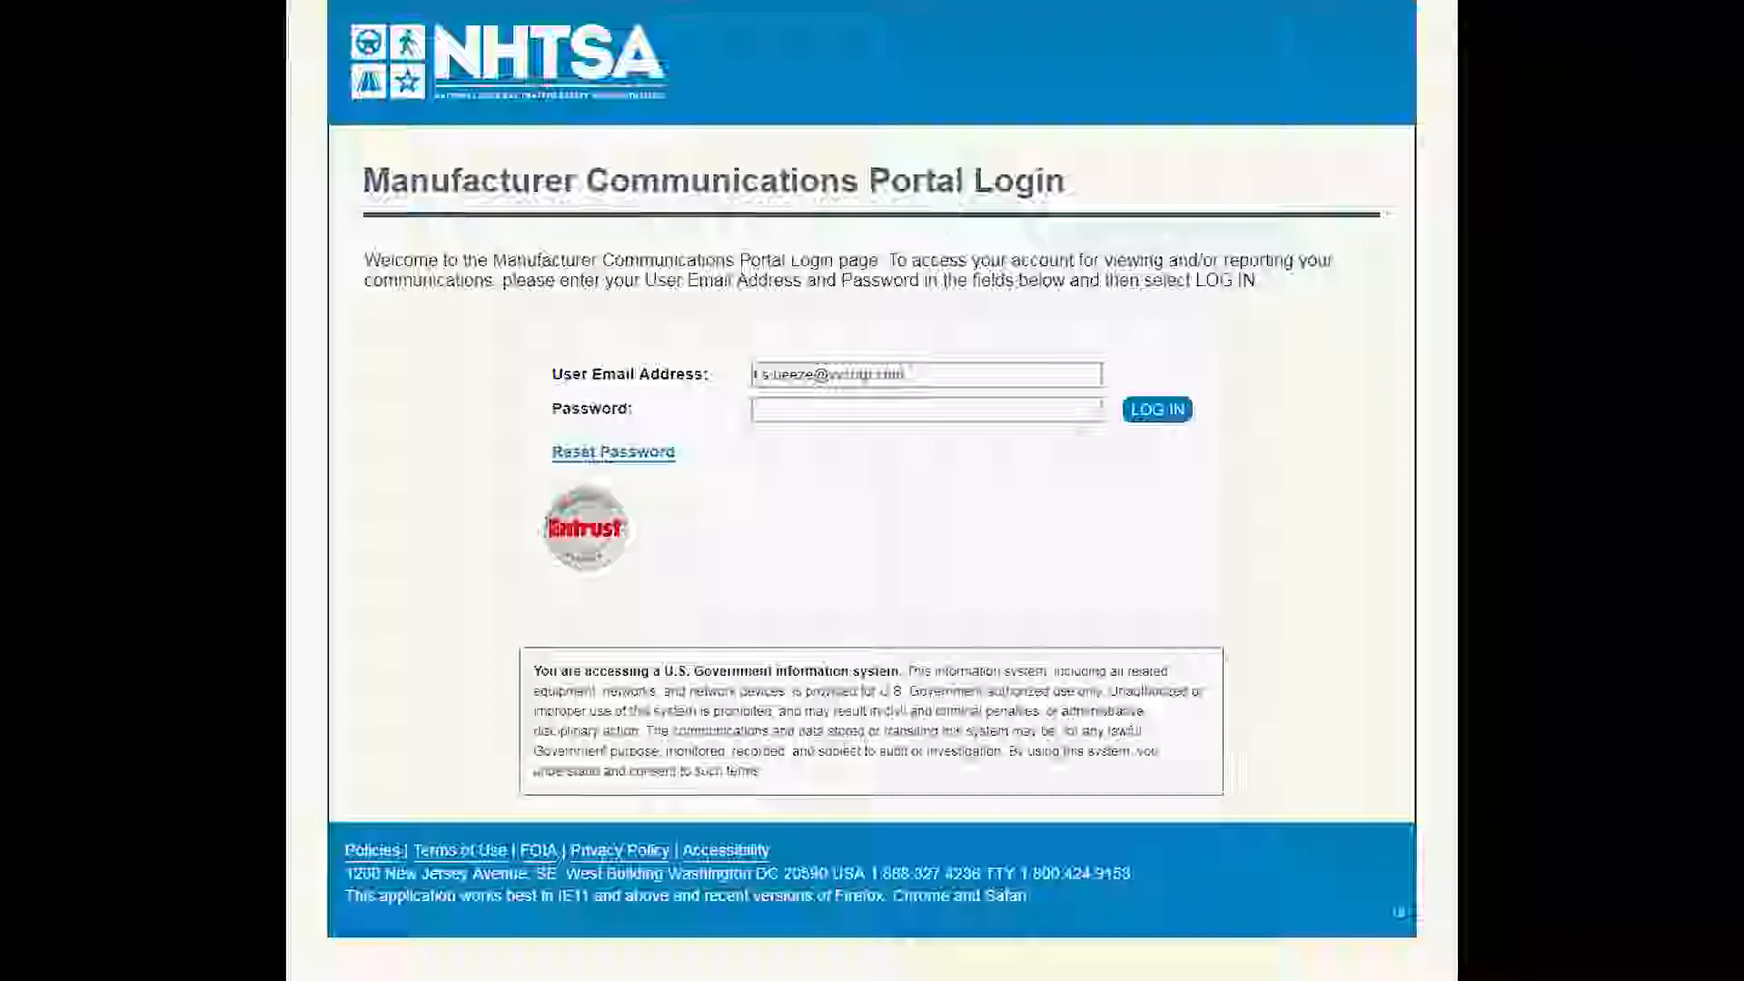
# Log in to the portal with the account password and select Volpe Vehicles Corporation as the manufacturer.
pyautogui.click(808, 373)
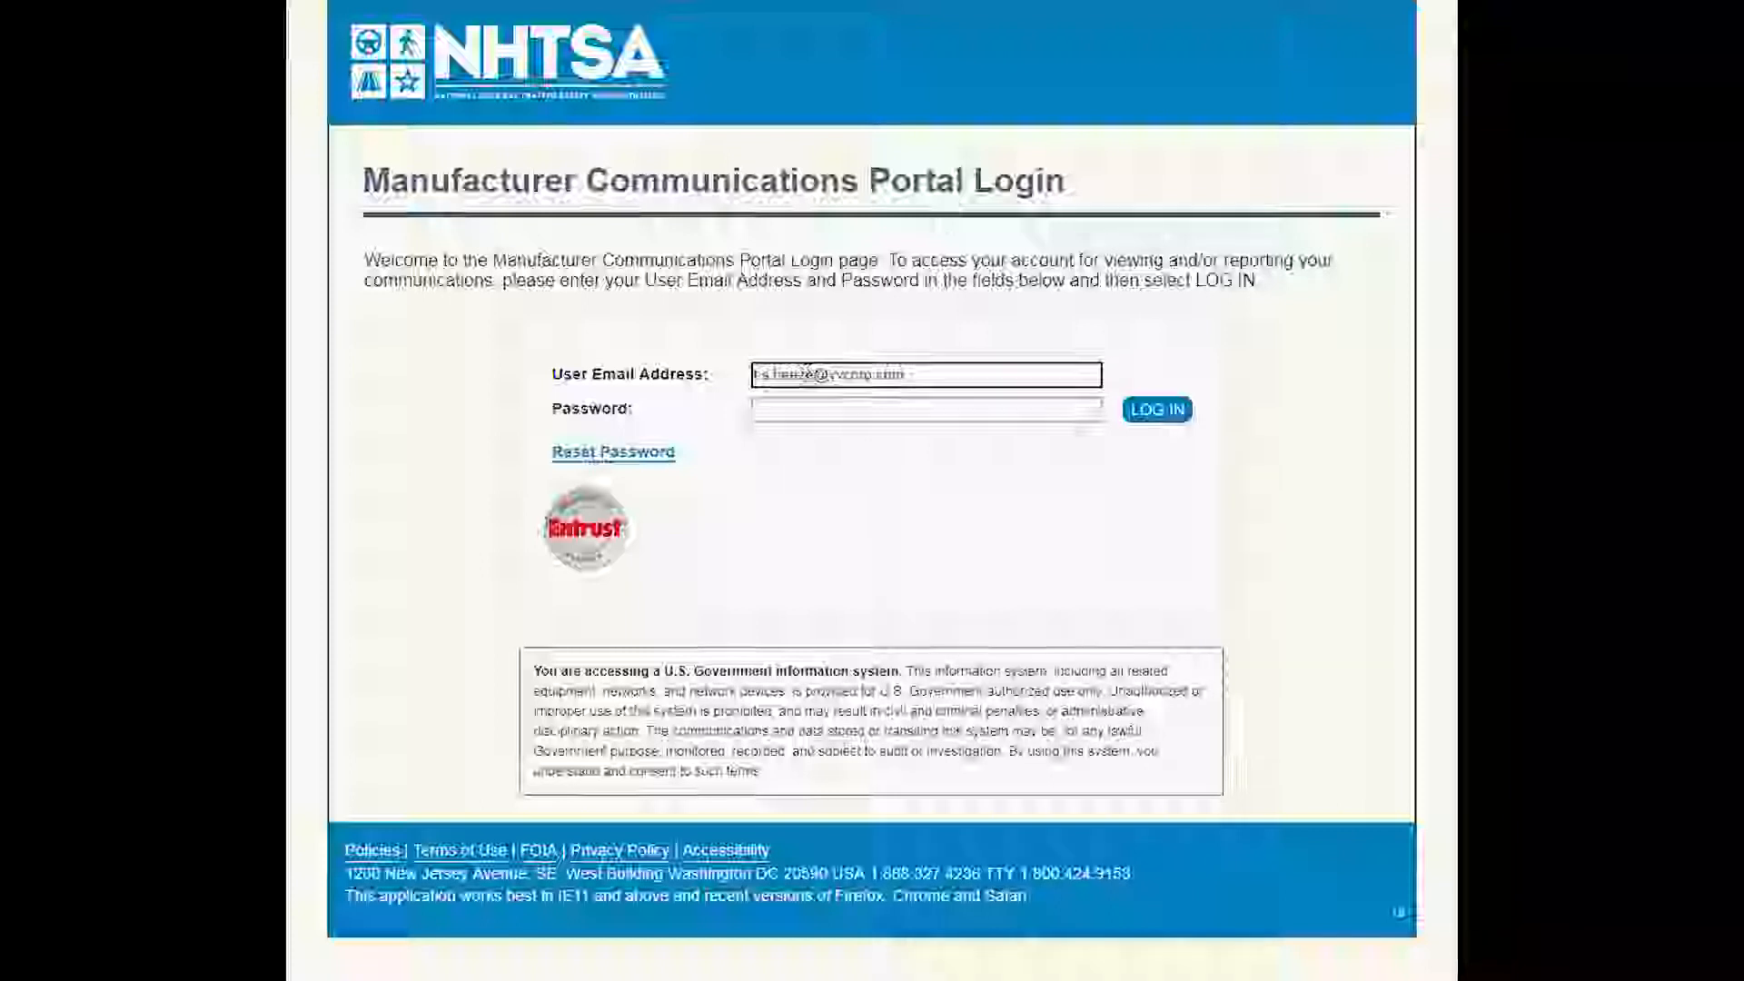
pyautogui.click(811, 408)
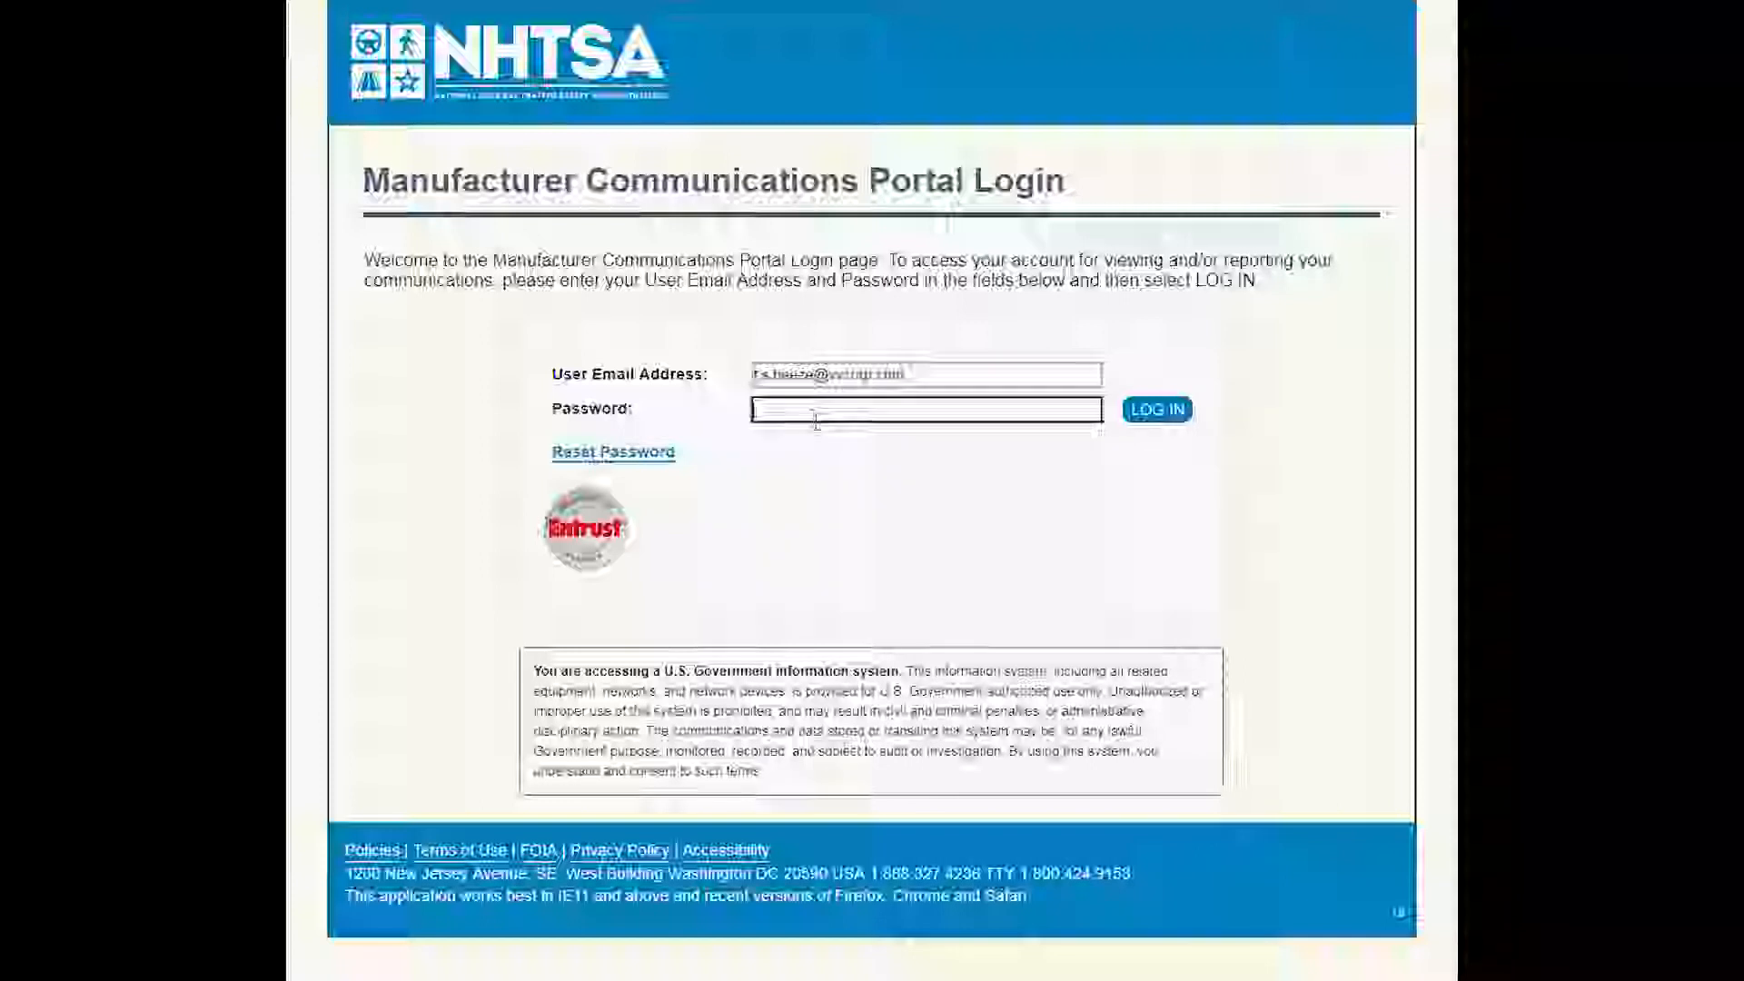
pyautogui.write('*********')
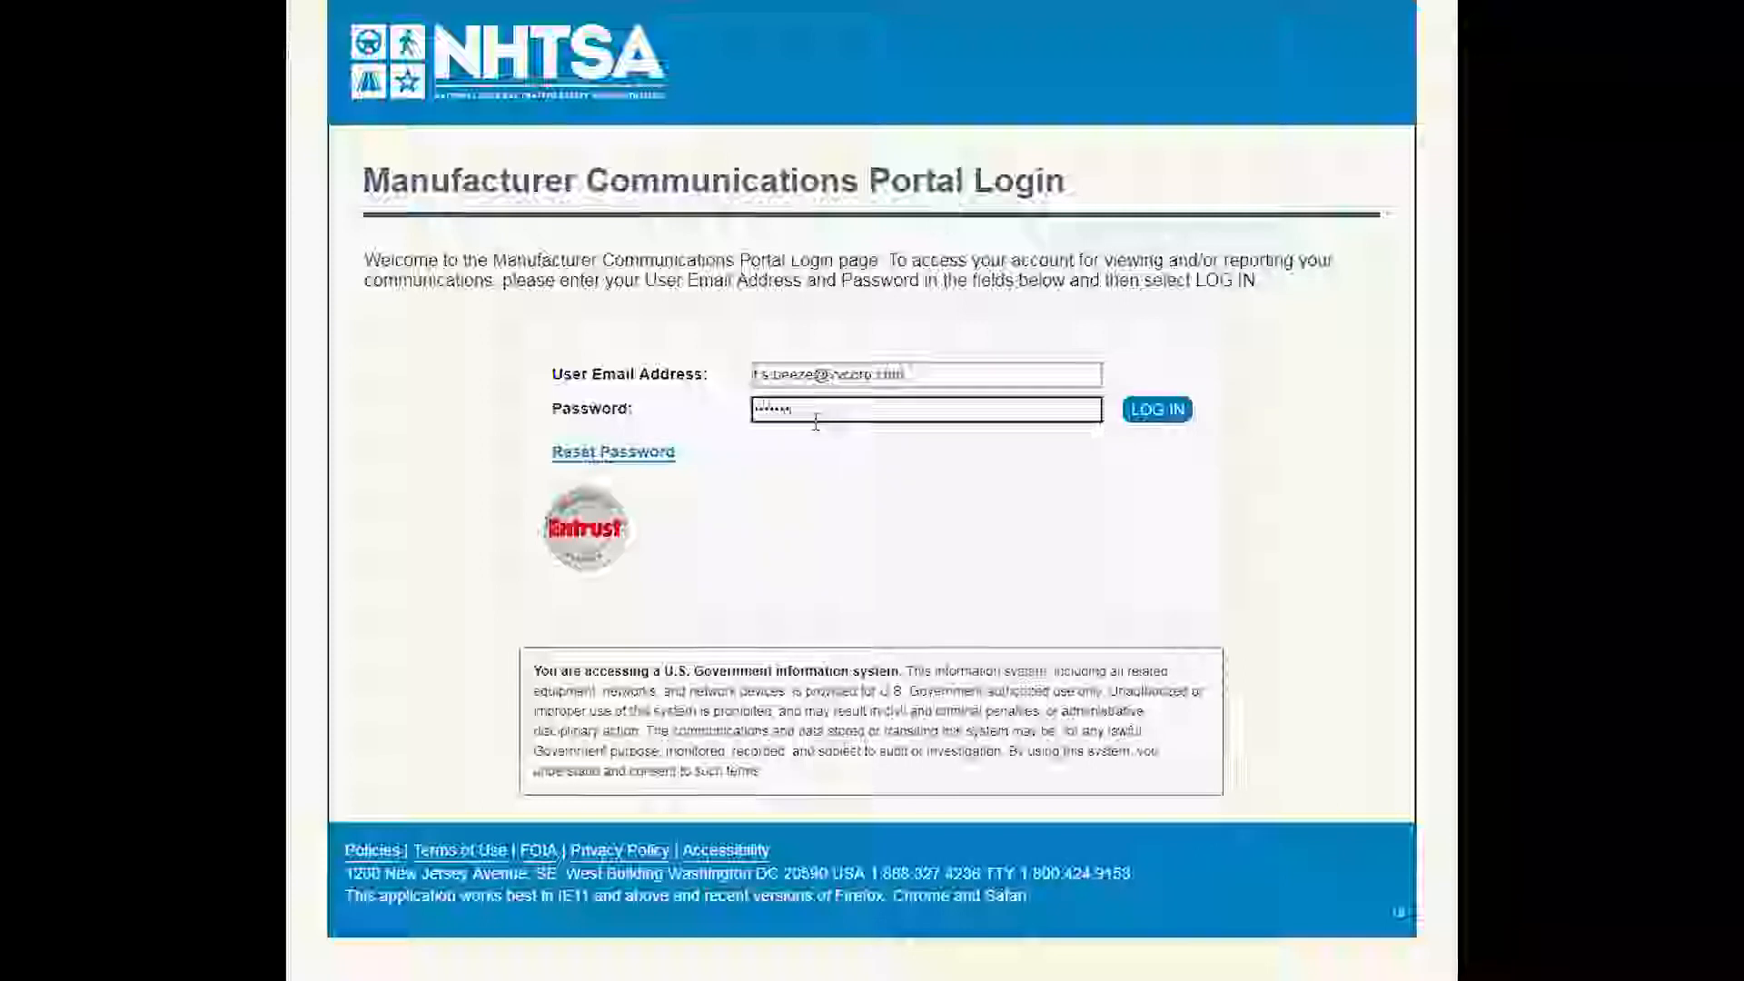
pyautogui.write('********')
pyautogui.click(1155, 410)
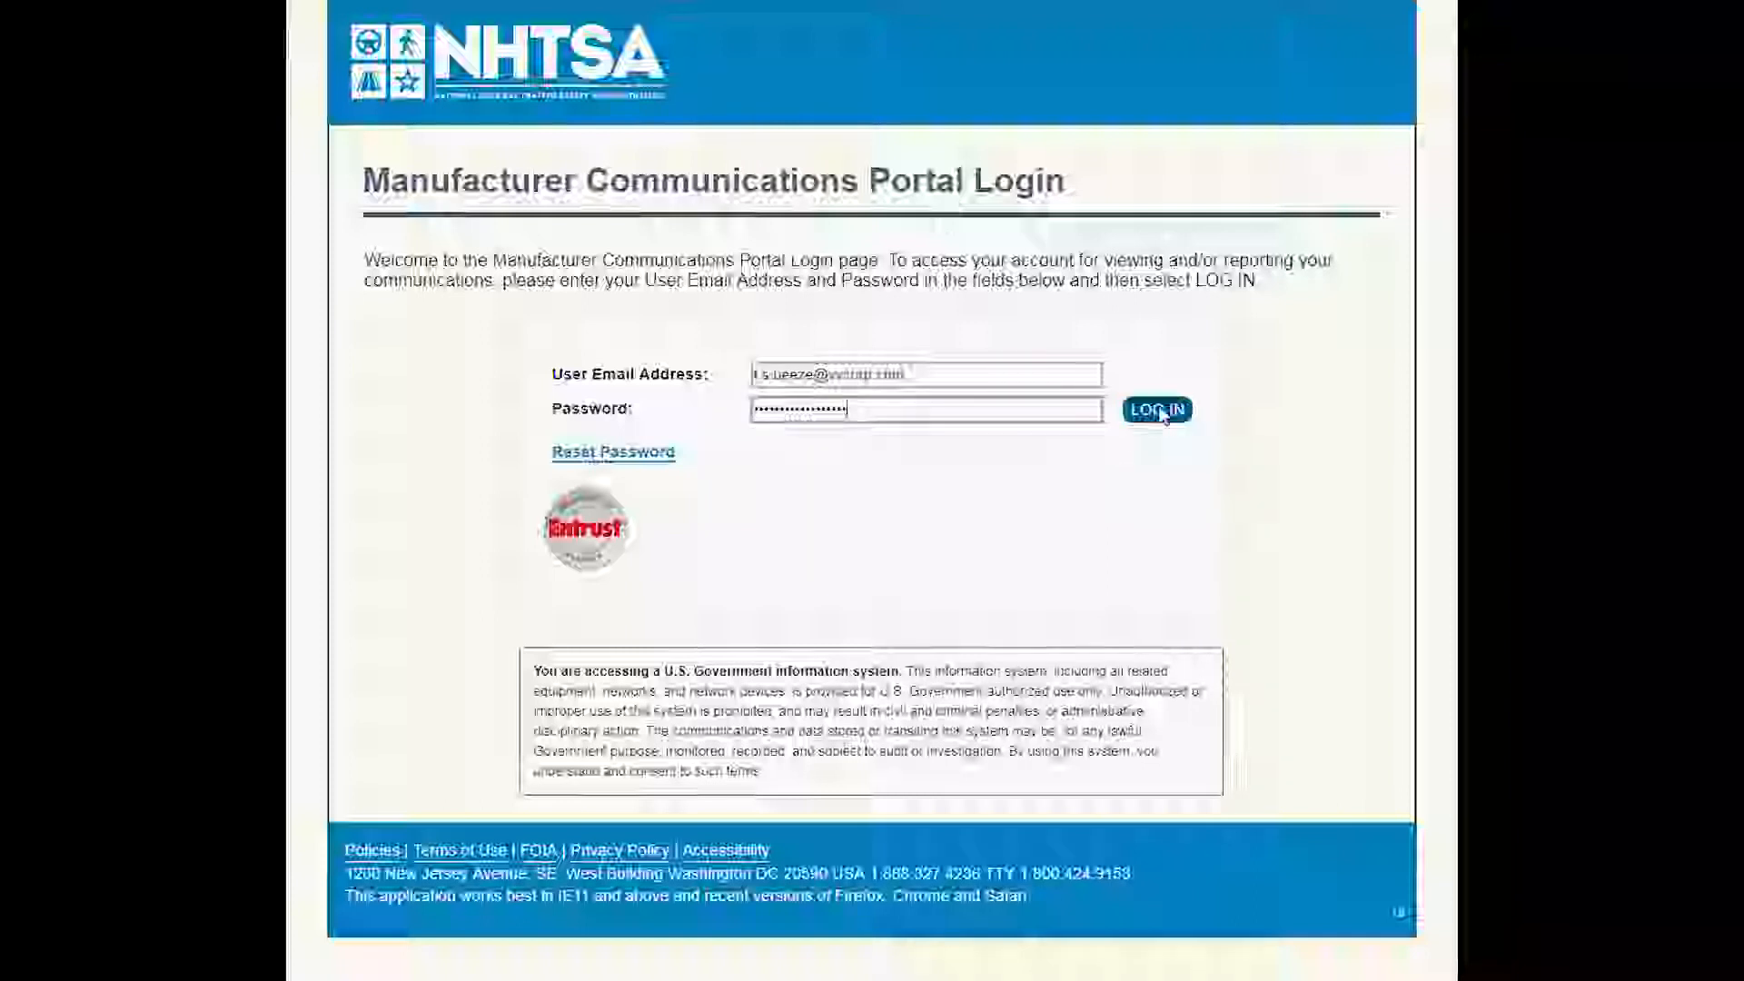
pyautogui.click(1160, 411)
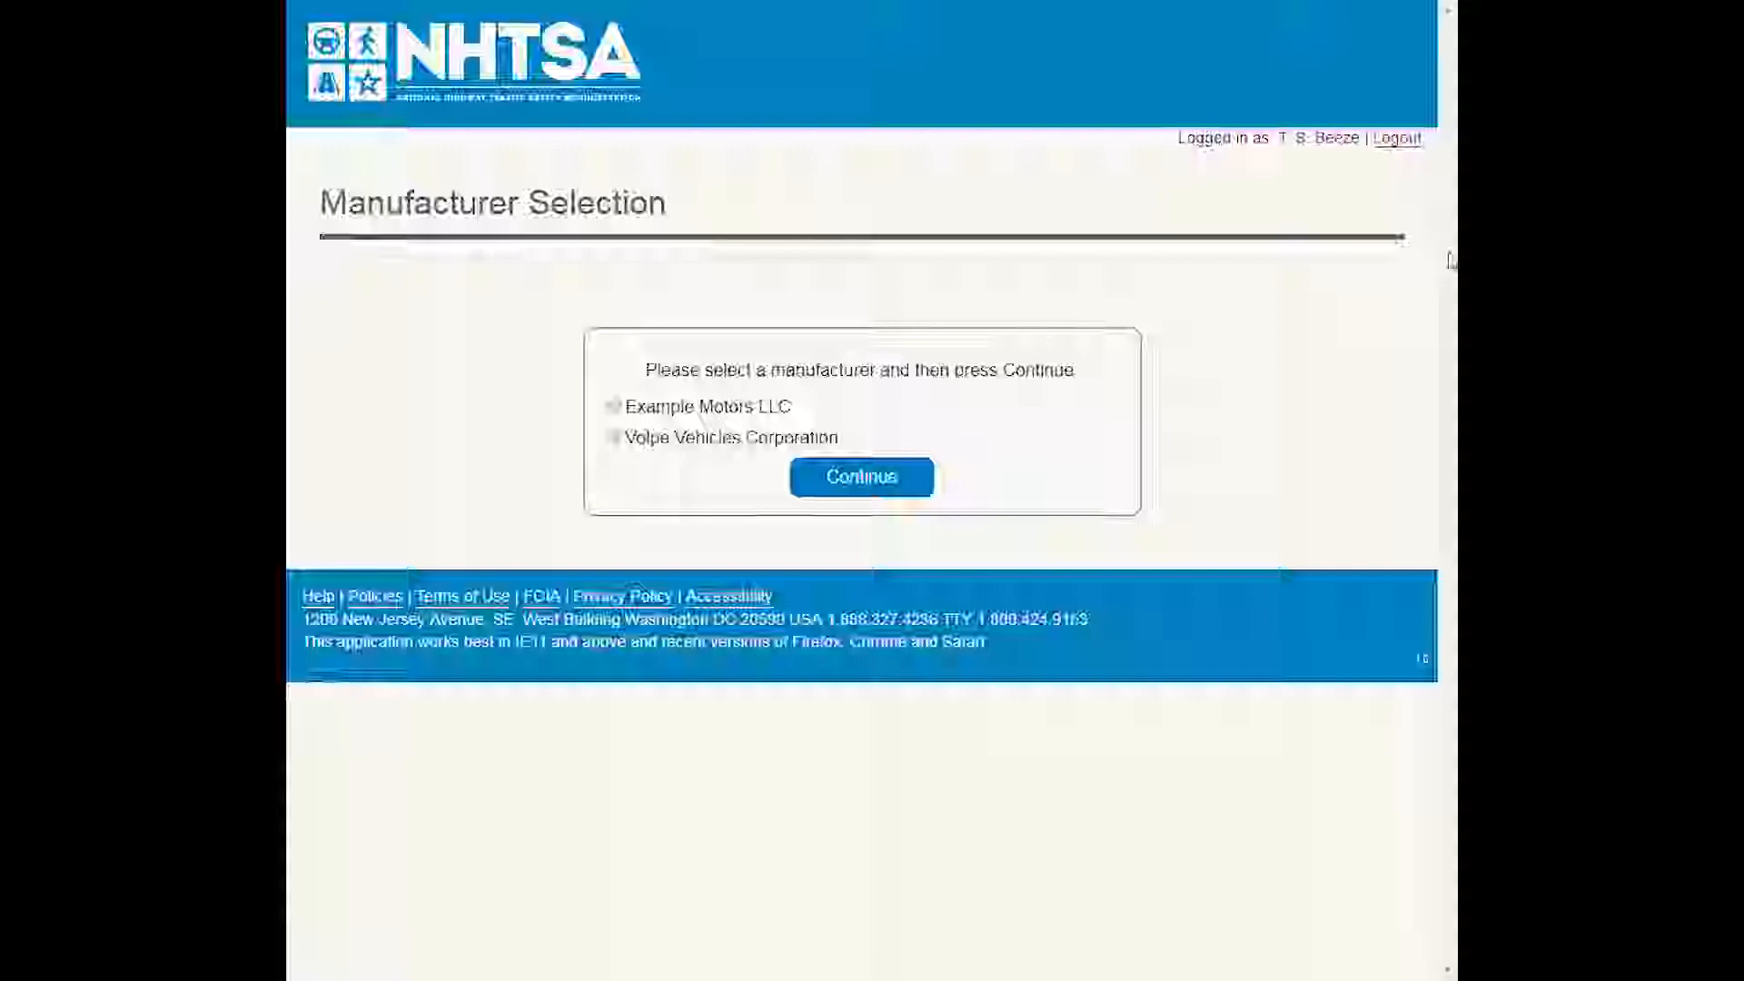
pyautogui.click(614, 441)
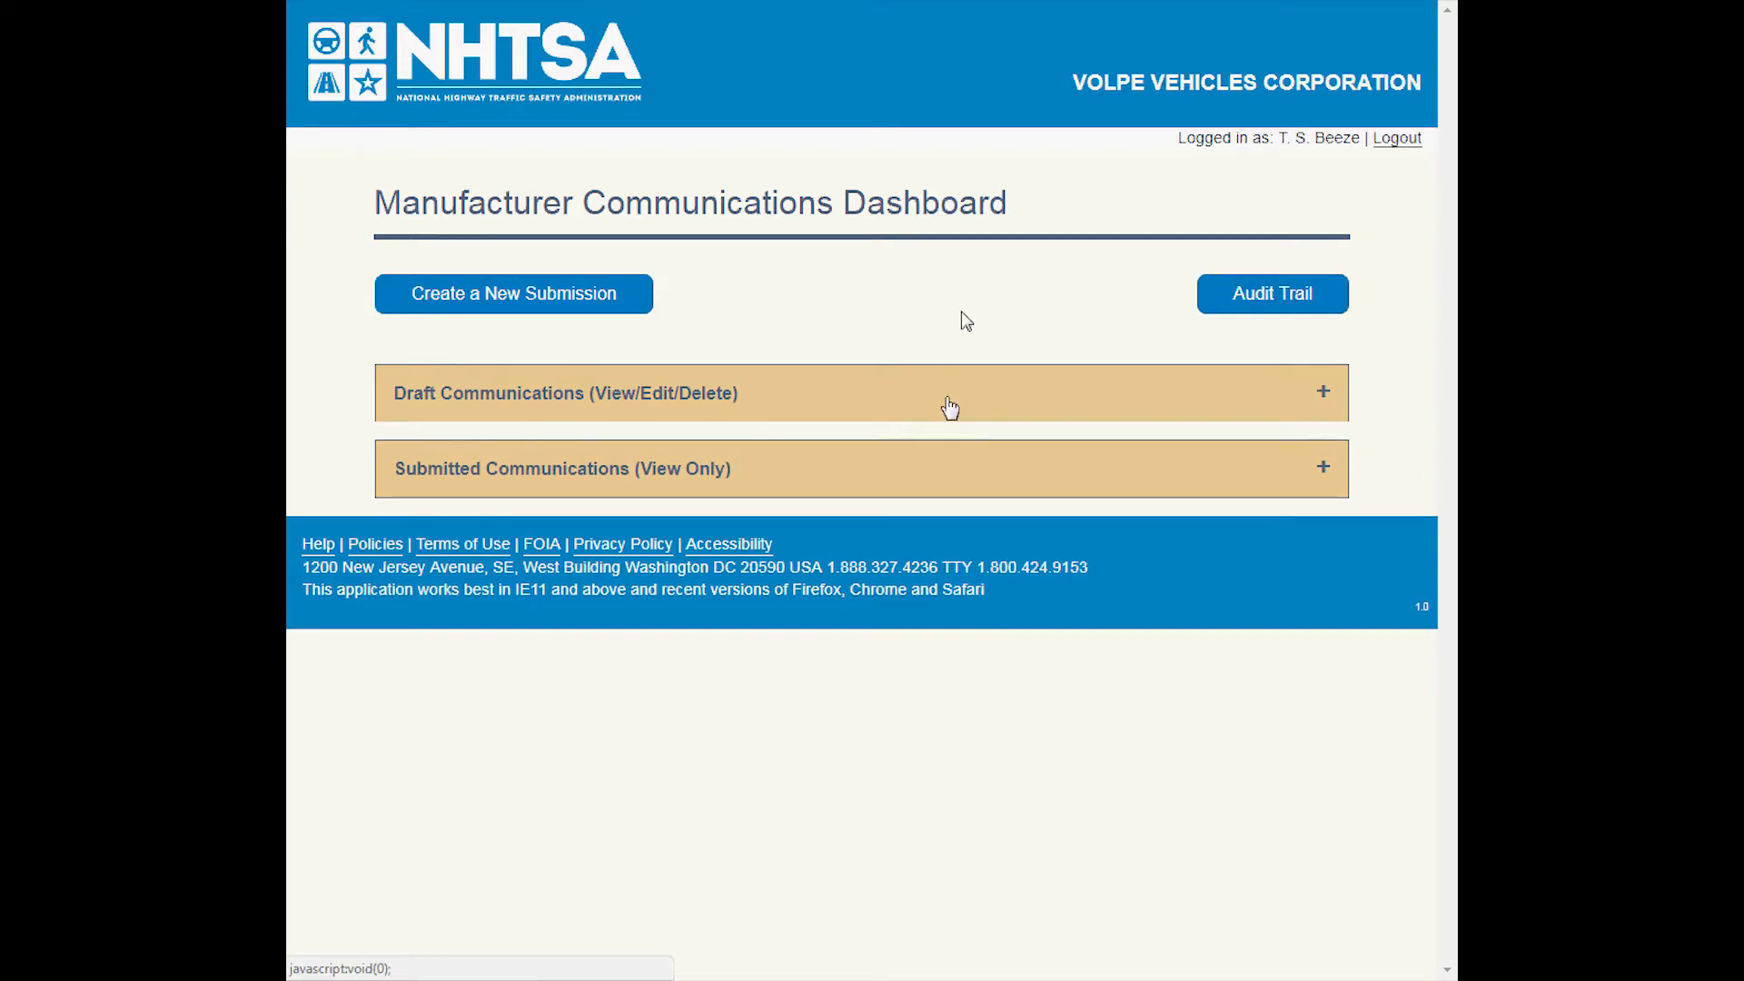
# Expand the Draft Communications and Submitted Communications sections on the dashboard to view their contents, and collapse them again.
pyautogui.click(944, 413)
pyautogui.click(940, 417)
pyautogui.click(949, 469)
pyautogui.click(949, 469)
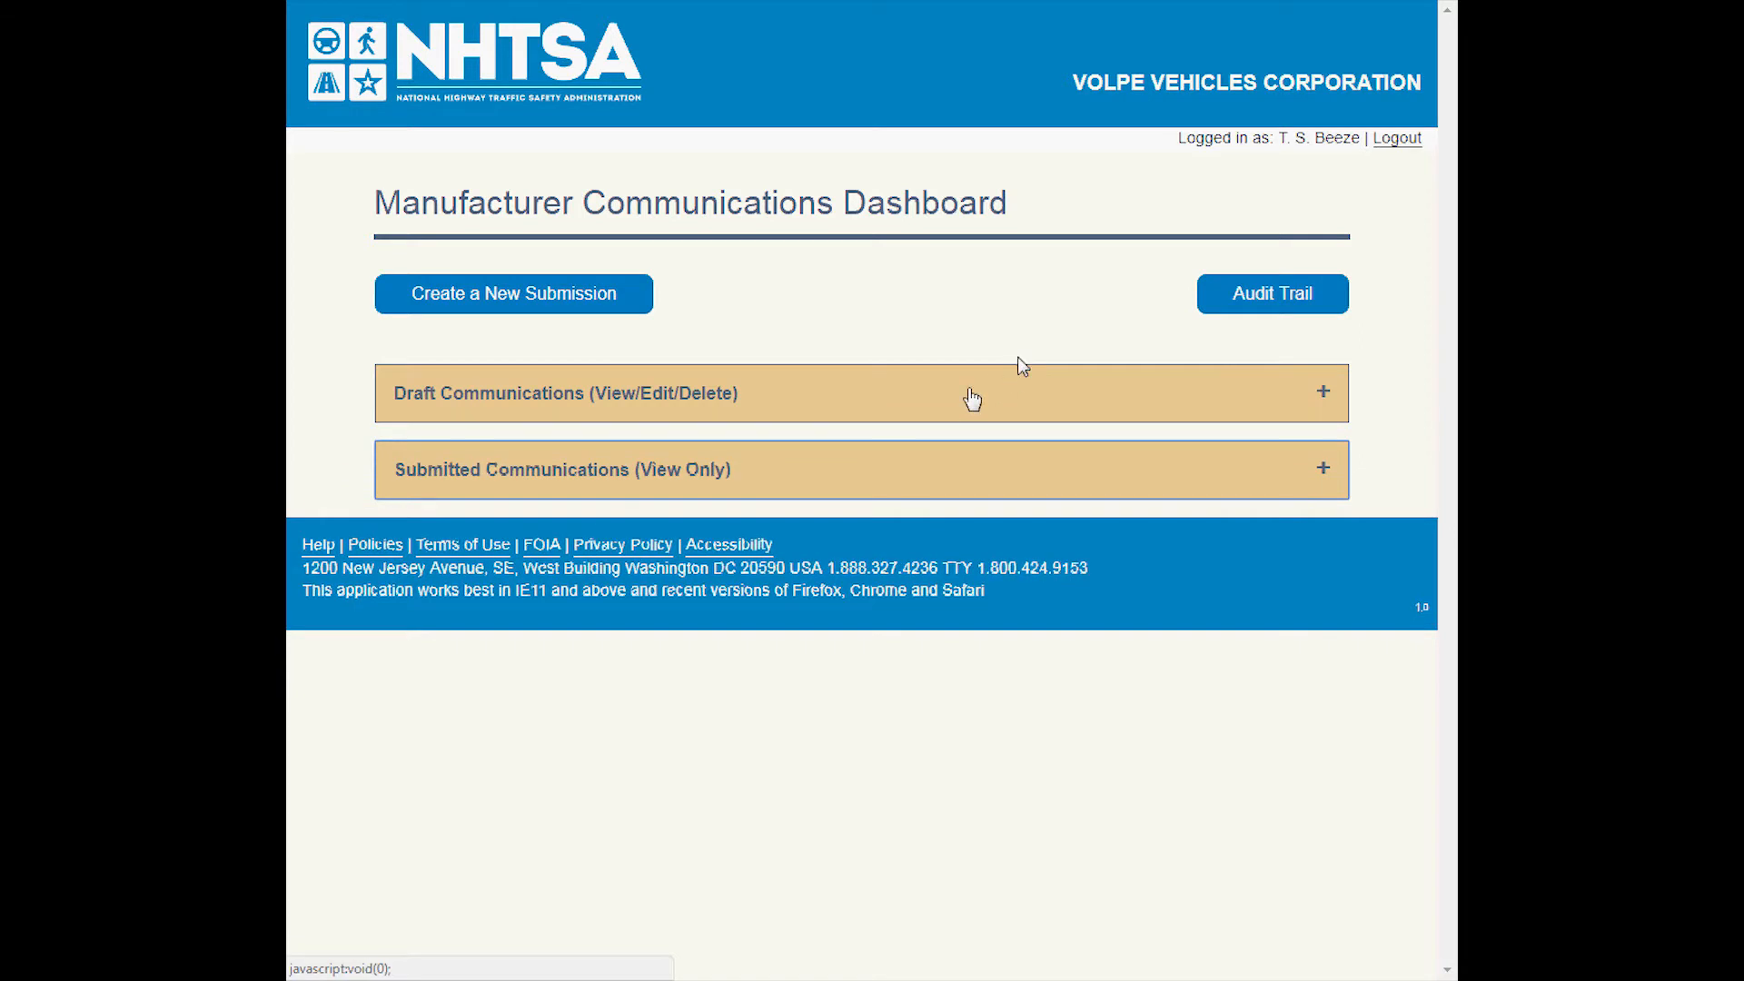
pyautogui.click(972, 399)
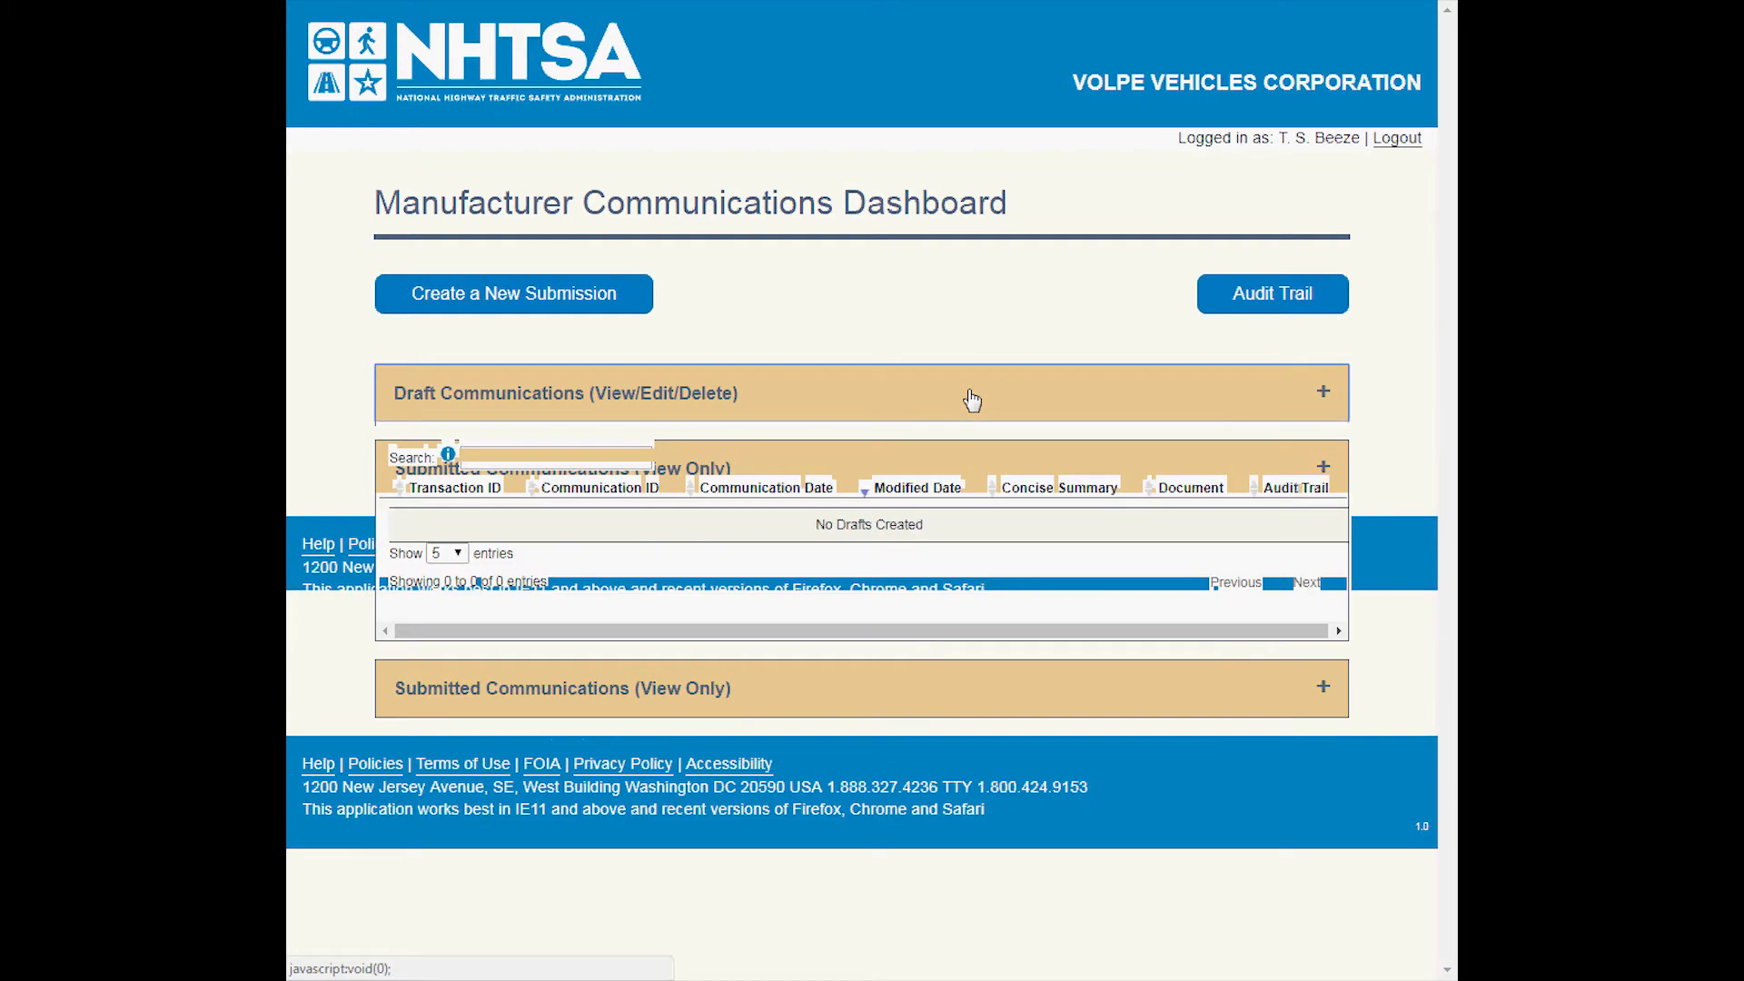
pyautogui.click(969, 394)
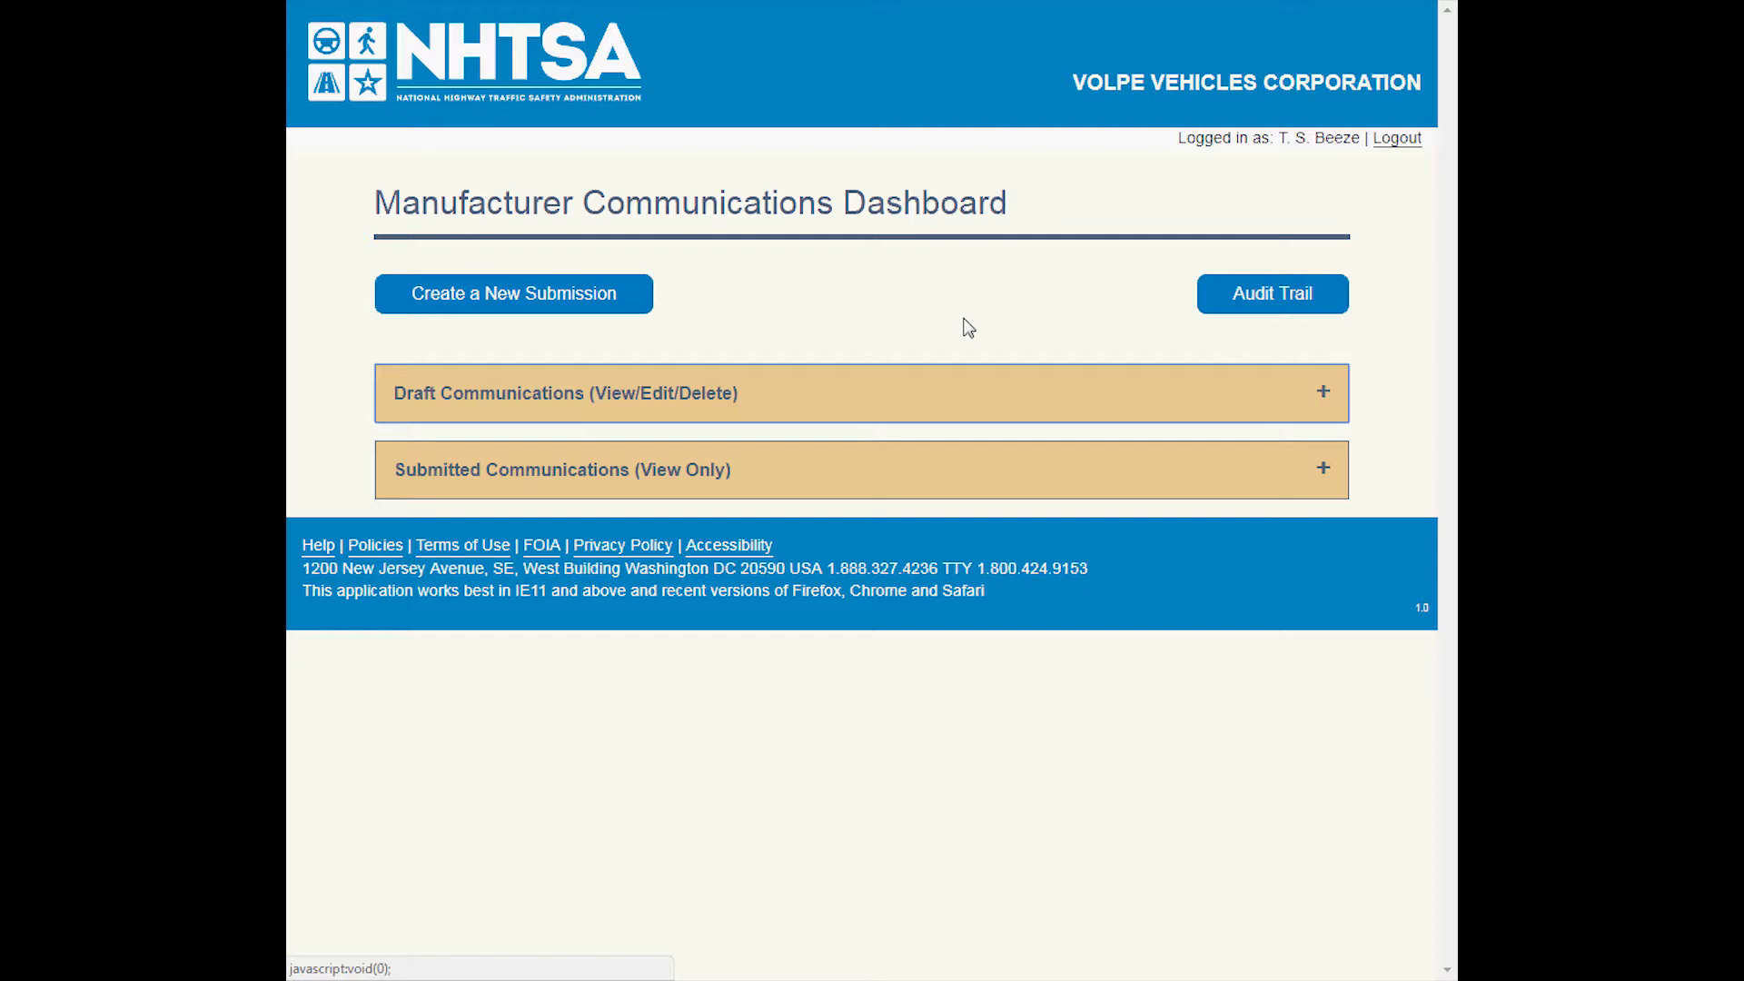
pyautogui.click(938, 394)
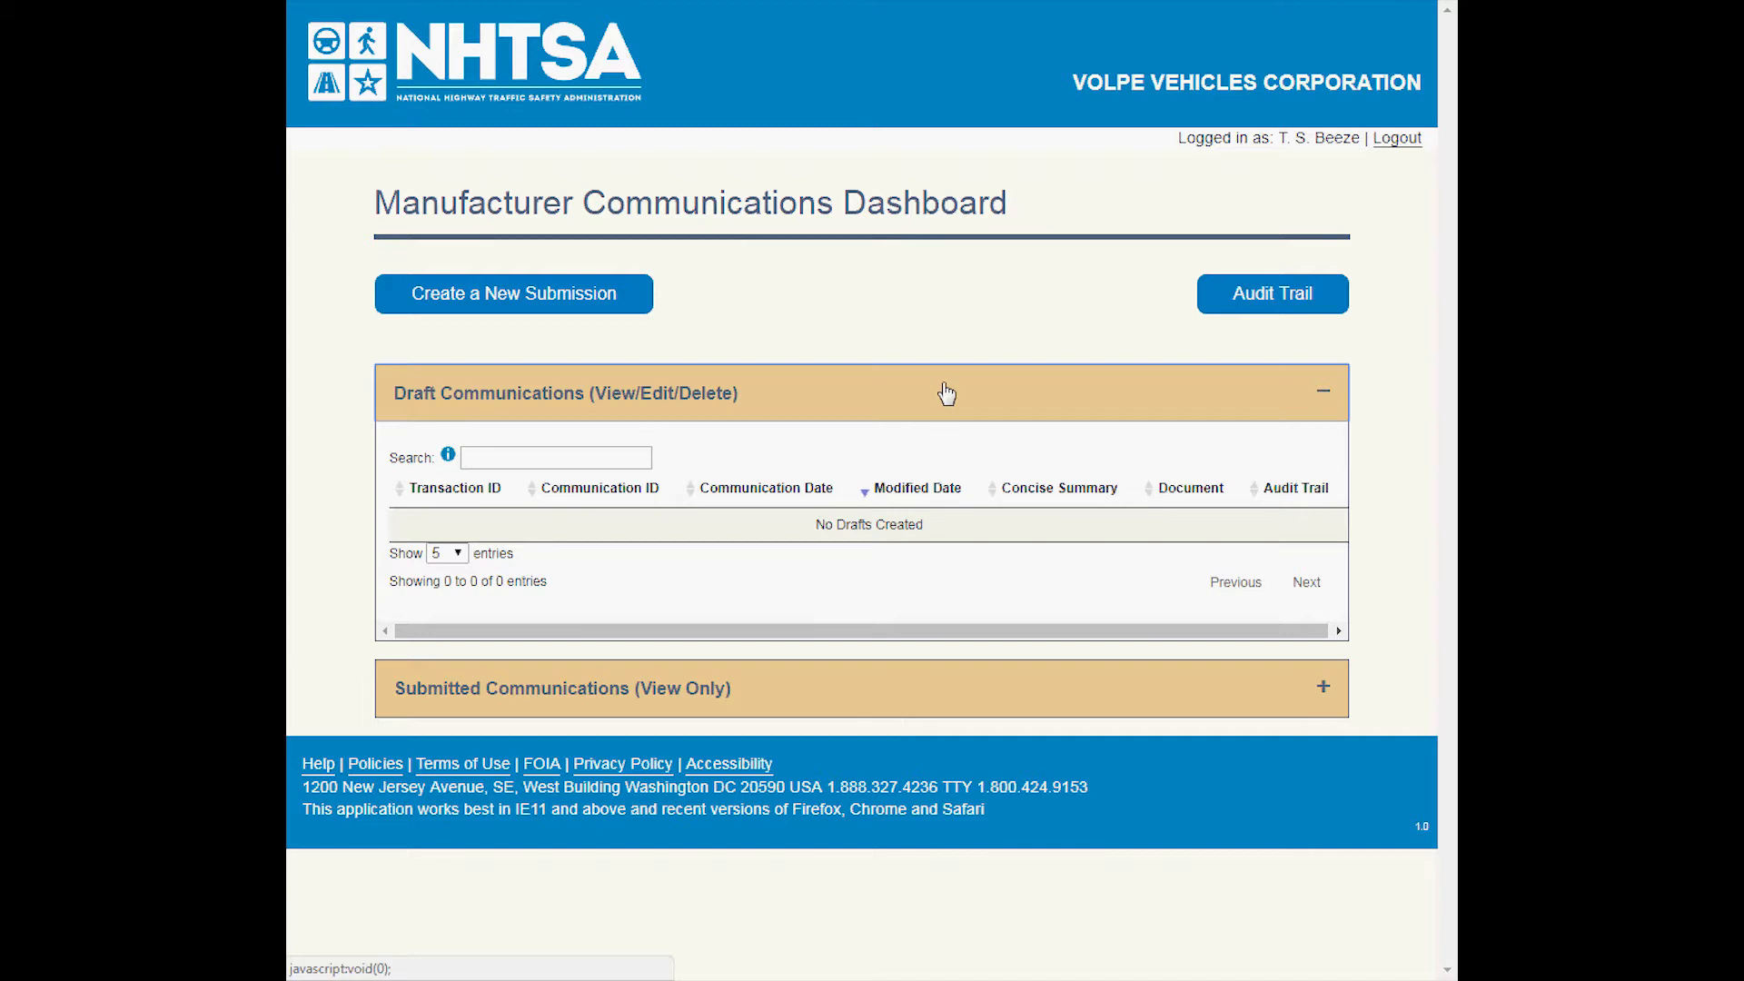
pyautogui.click(945, 393)
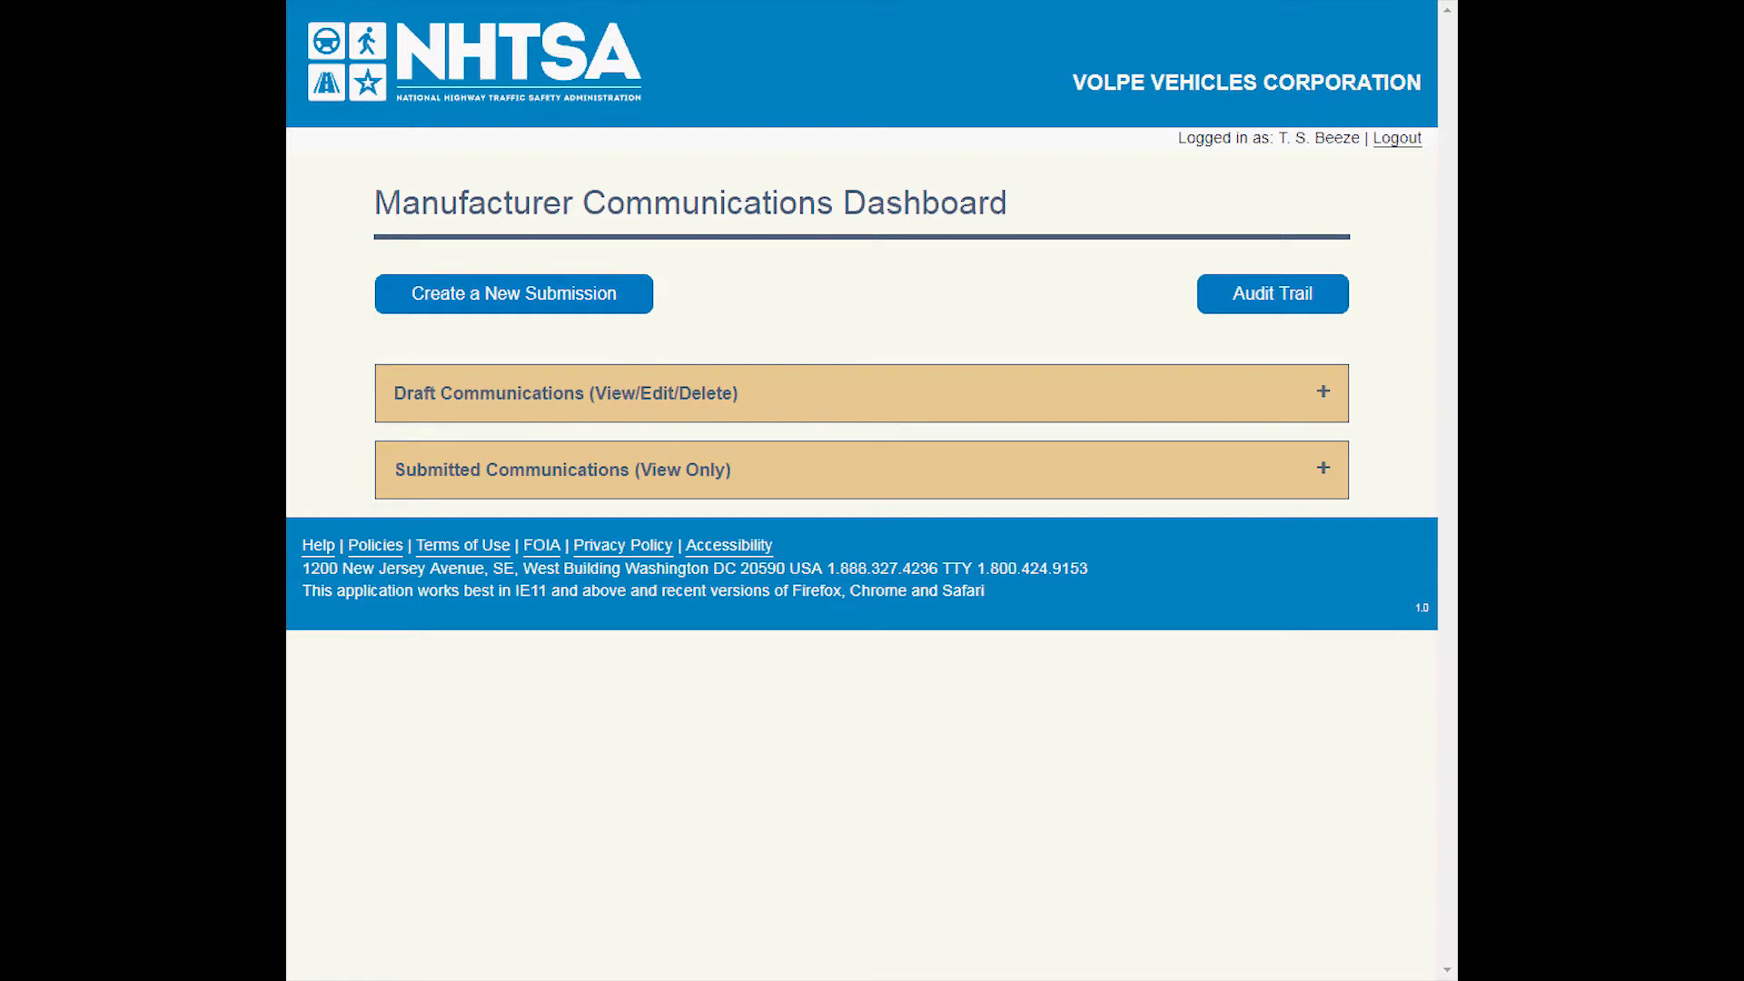
# View the submitted communications list and the manufacturer's audit trail, ending back on the dashboard.
pyautogui.click(1152, 474)
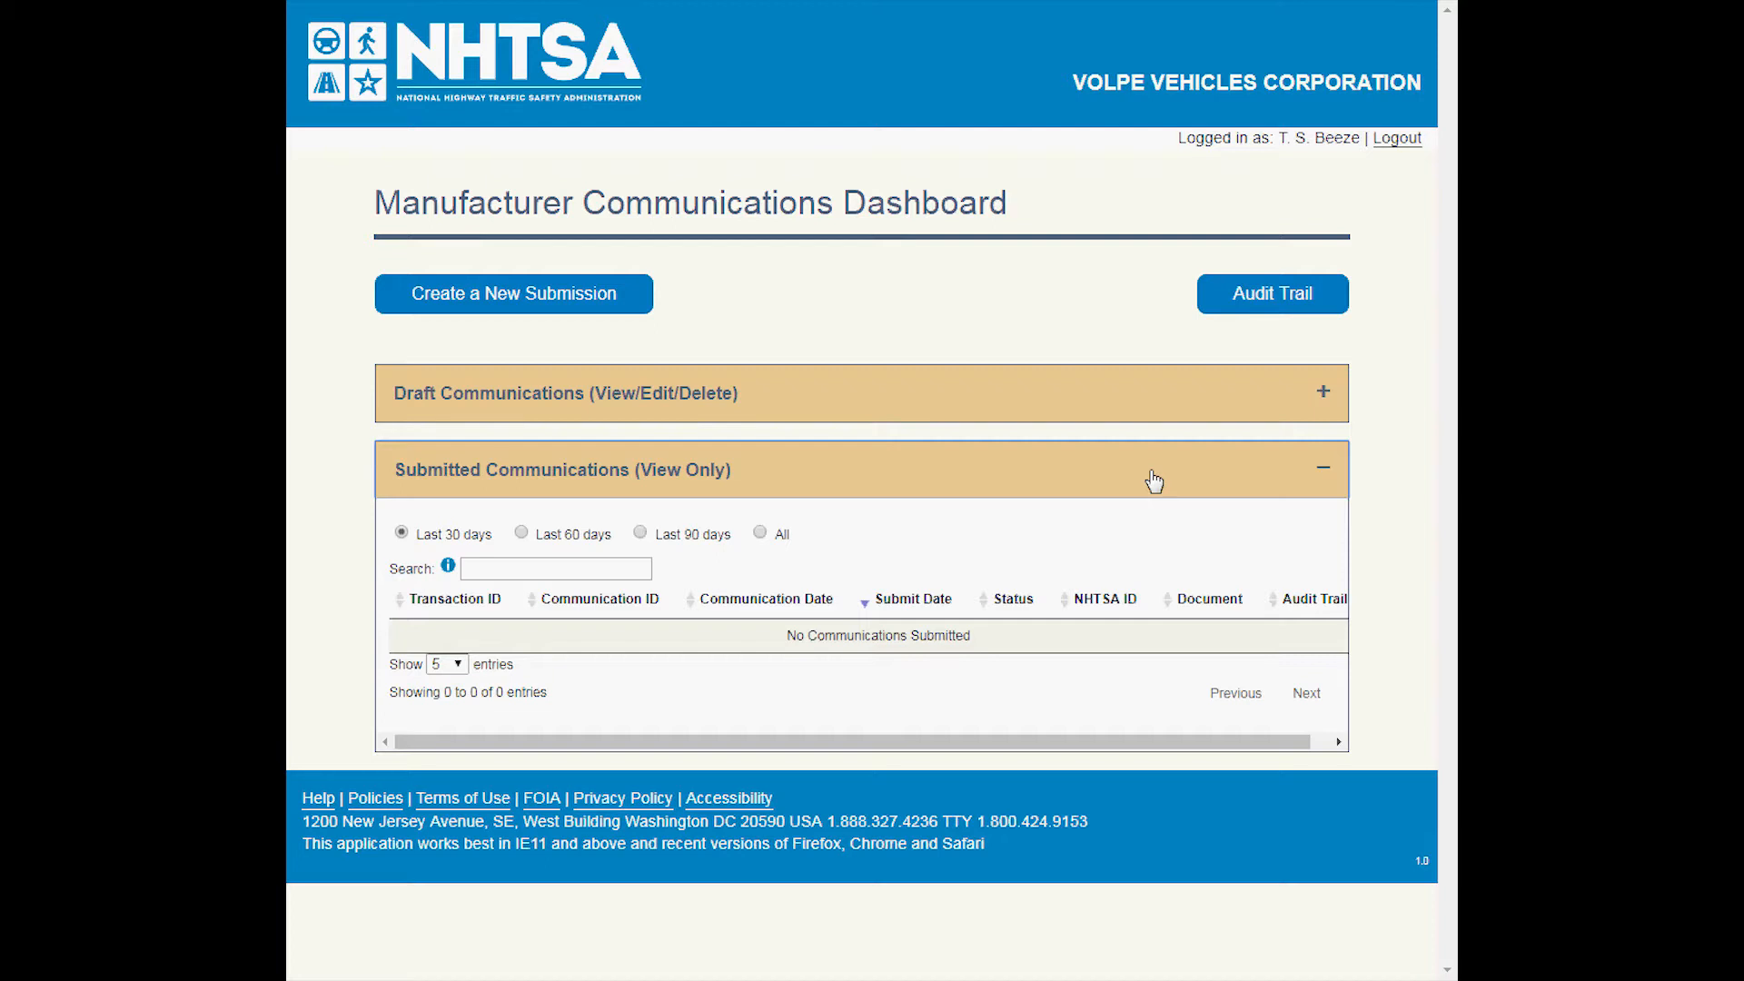
pyautogui.click(1154, 481)
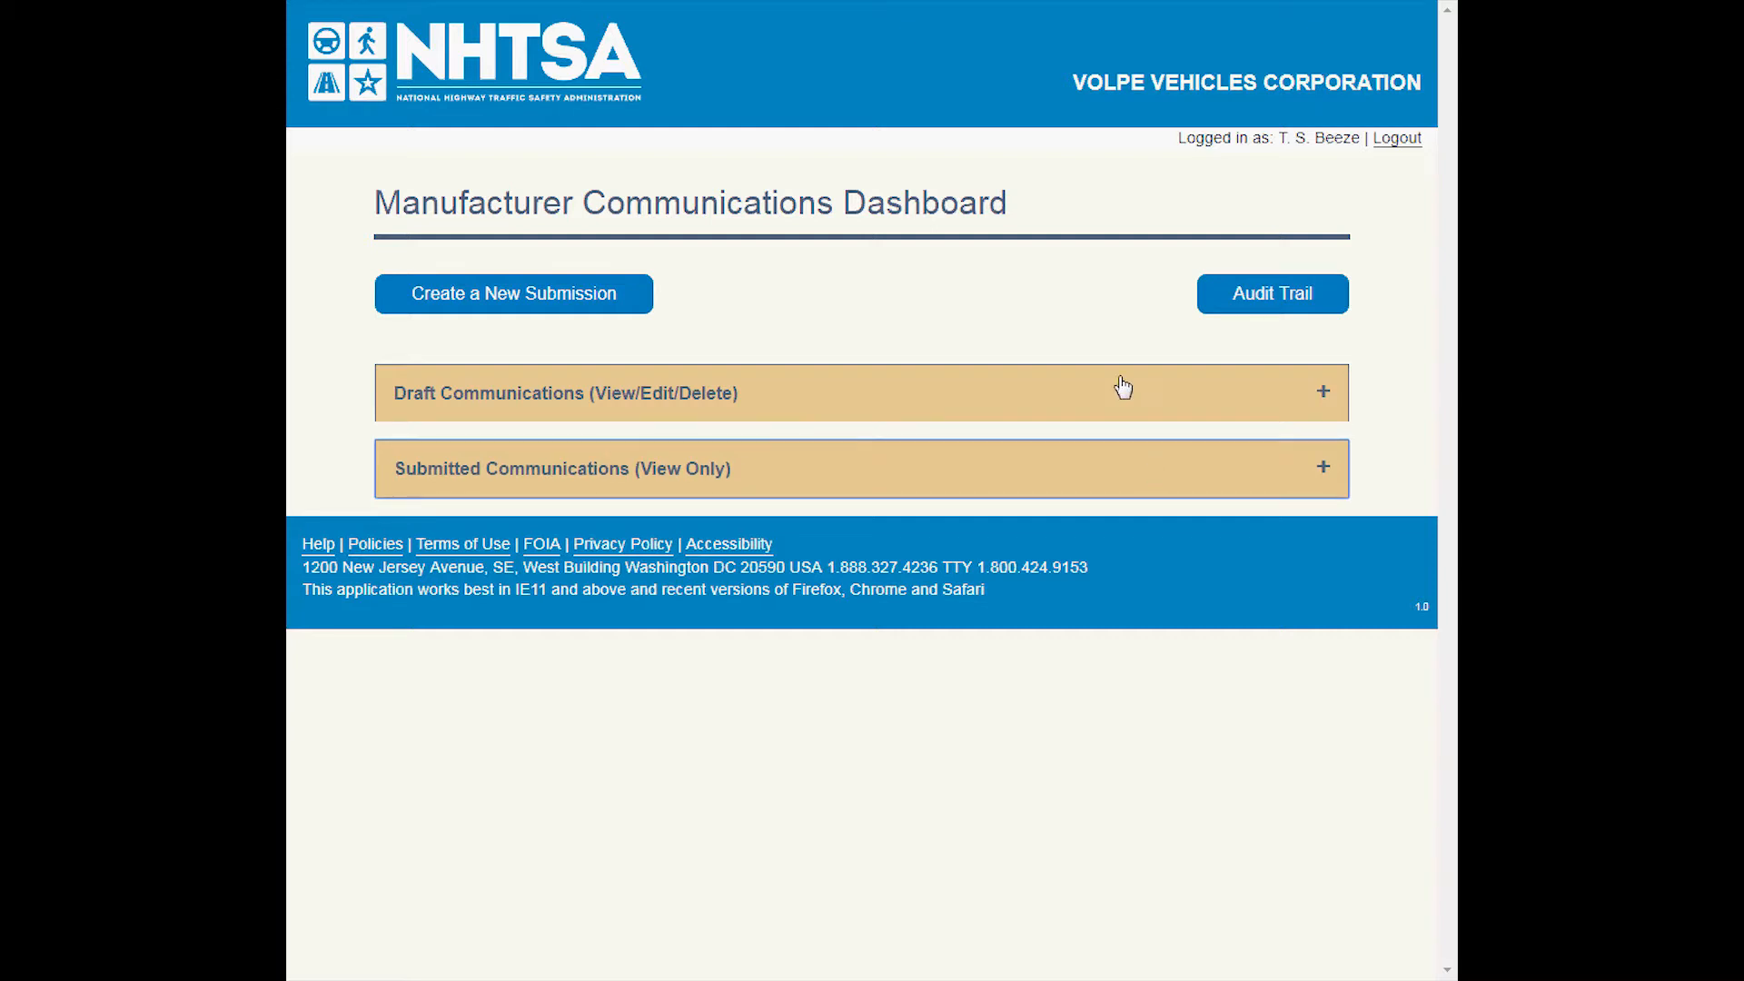
pyautogui.click(1256, 309)
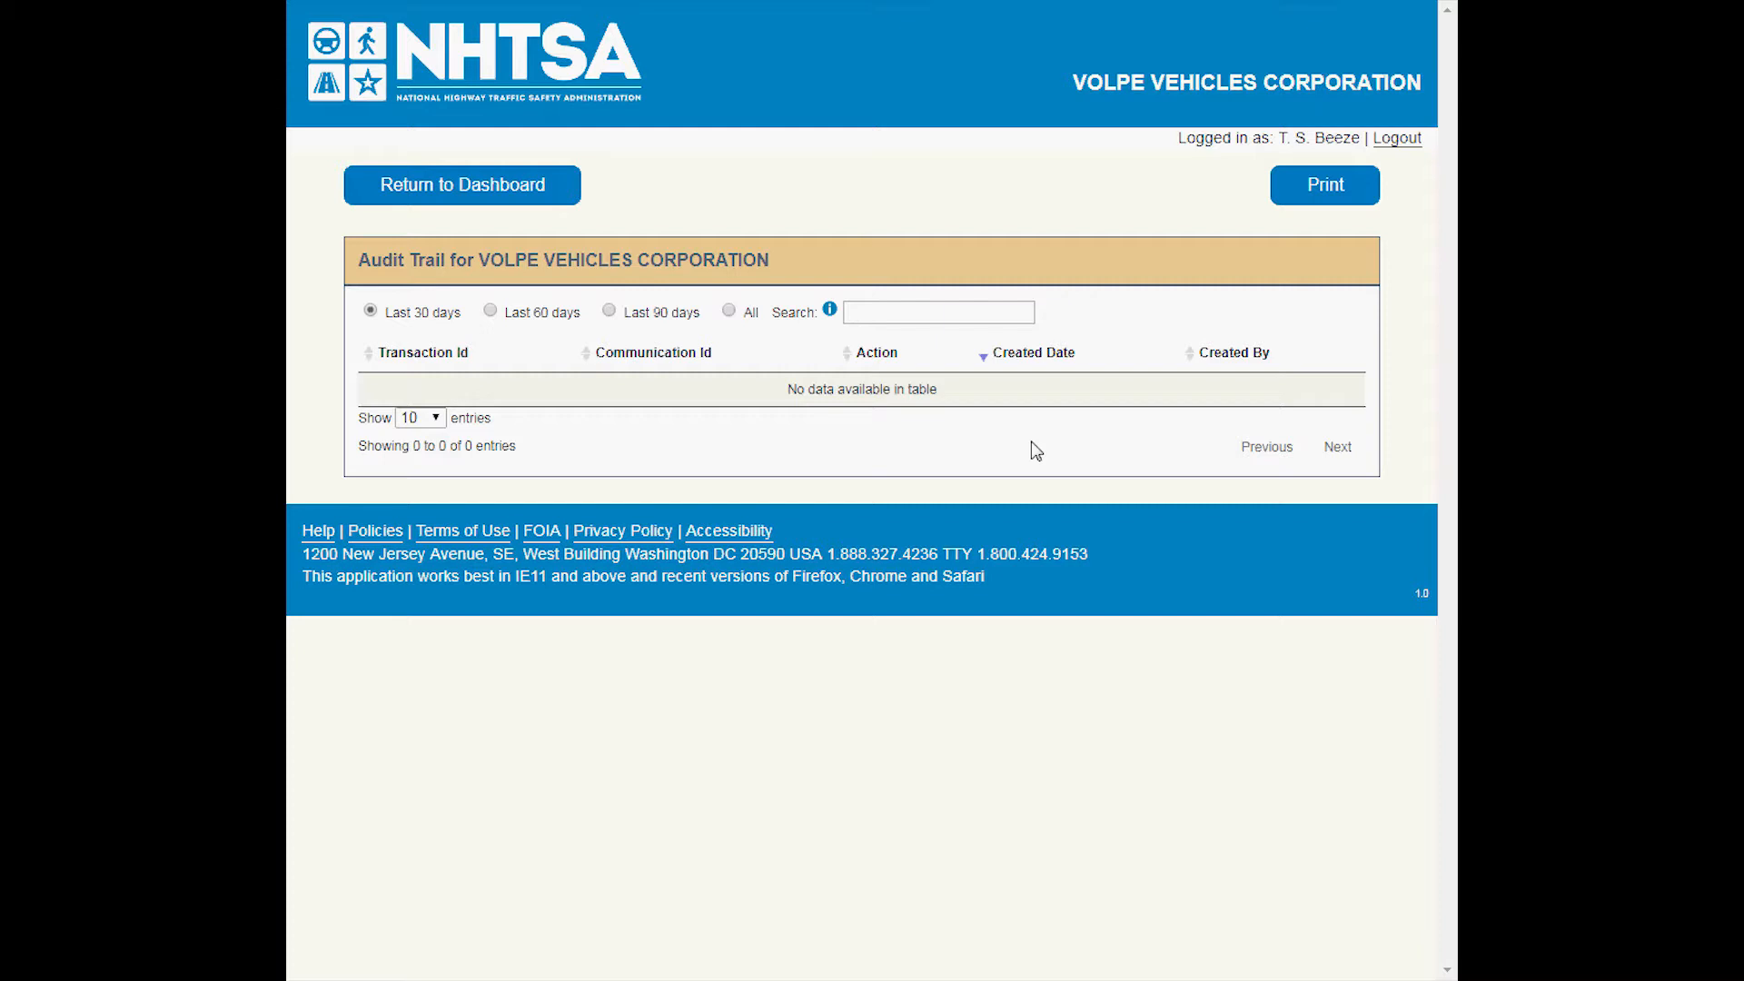
pyautogui.click(639, 23)
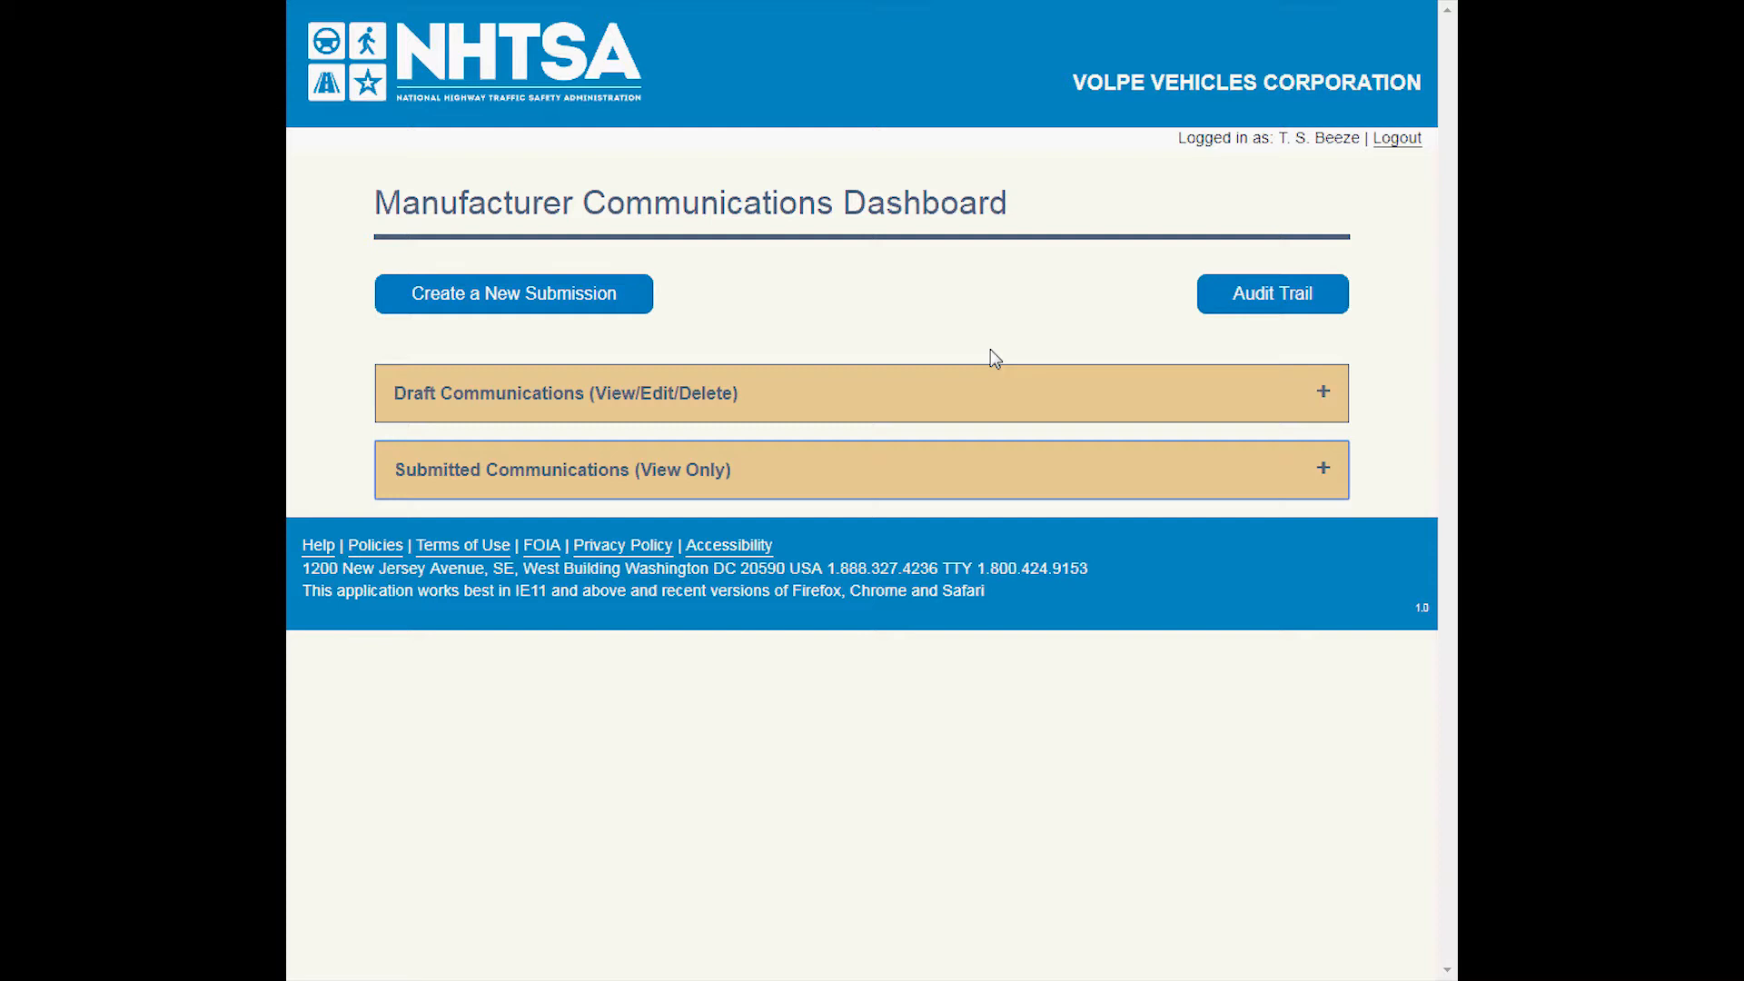
# Create a new submission and look over its form from the communication details to the comments section.
pyautogui.click(635, 305)
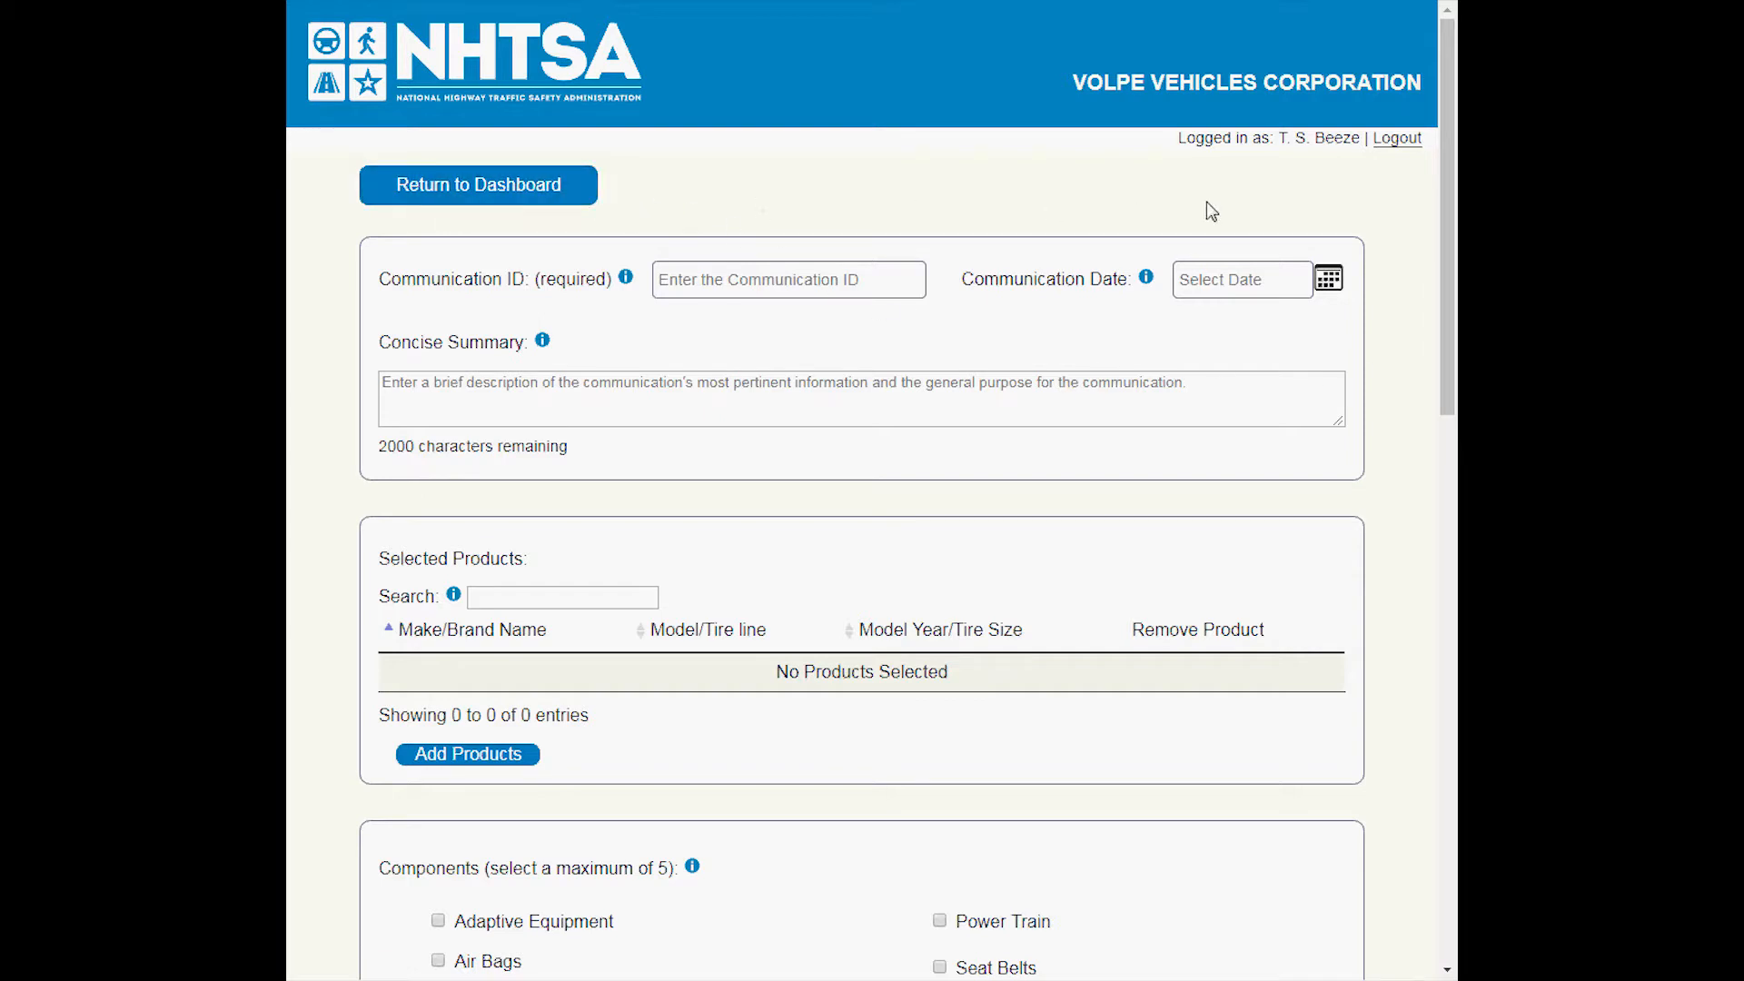
pyautogui.moveTo(1450, 266); pyautogui.dragTo(1432, 743)
pyautogui.scroll(-2, 1432, 743)
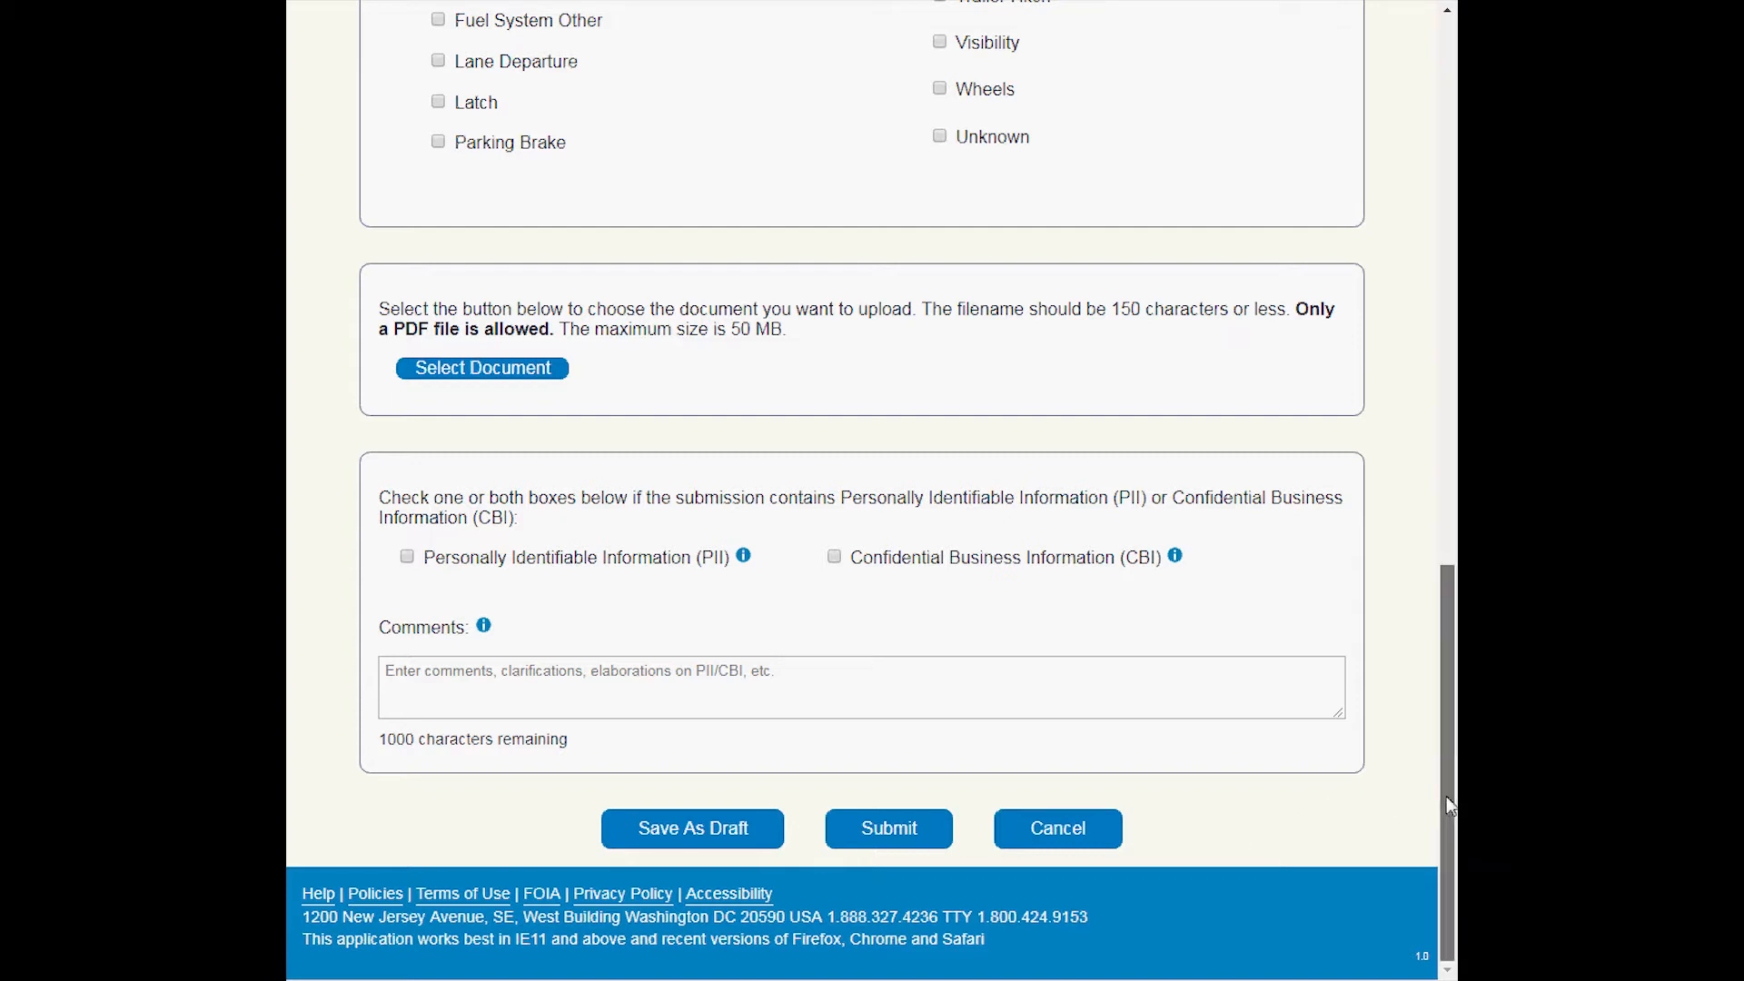
pyautogui.moveTo(1443, 798); pyautogui.dragTo(1440, 210)
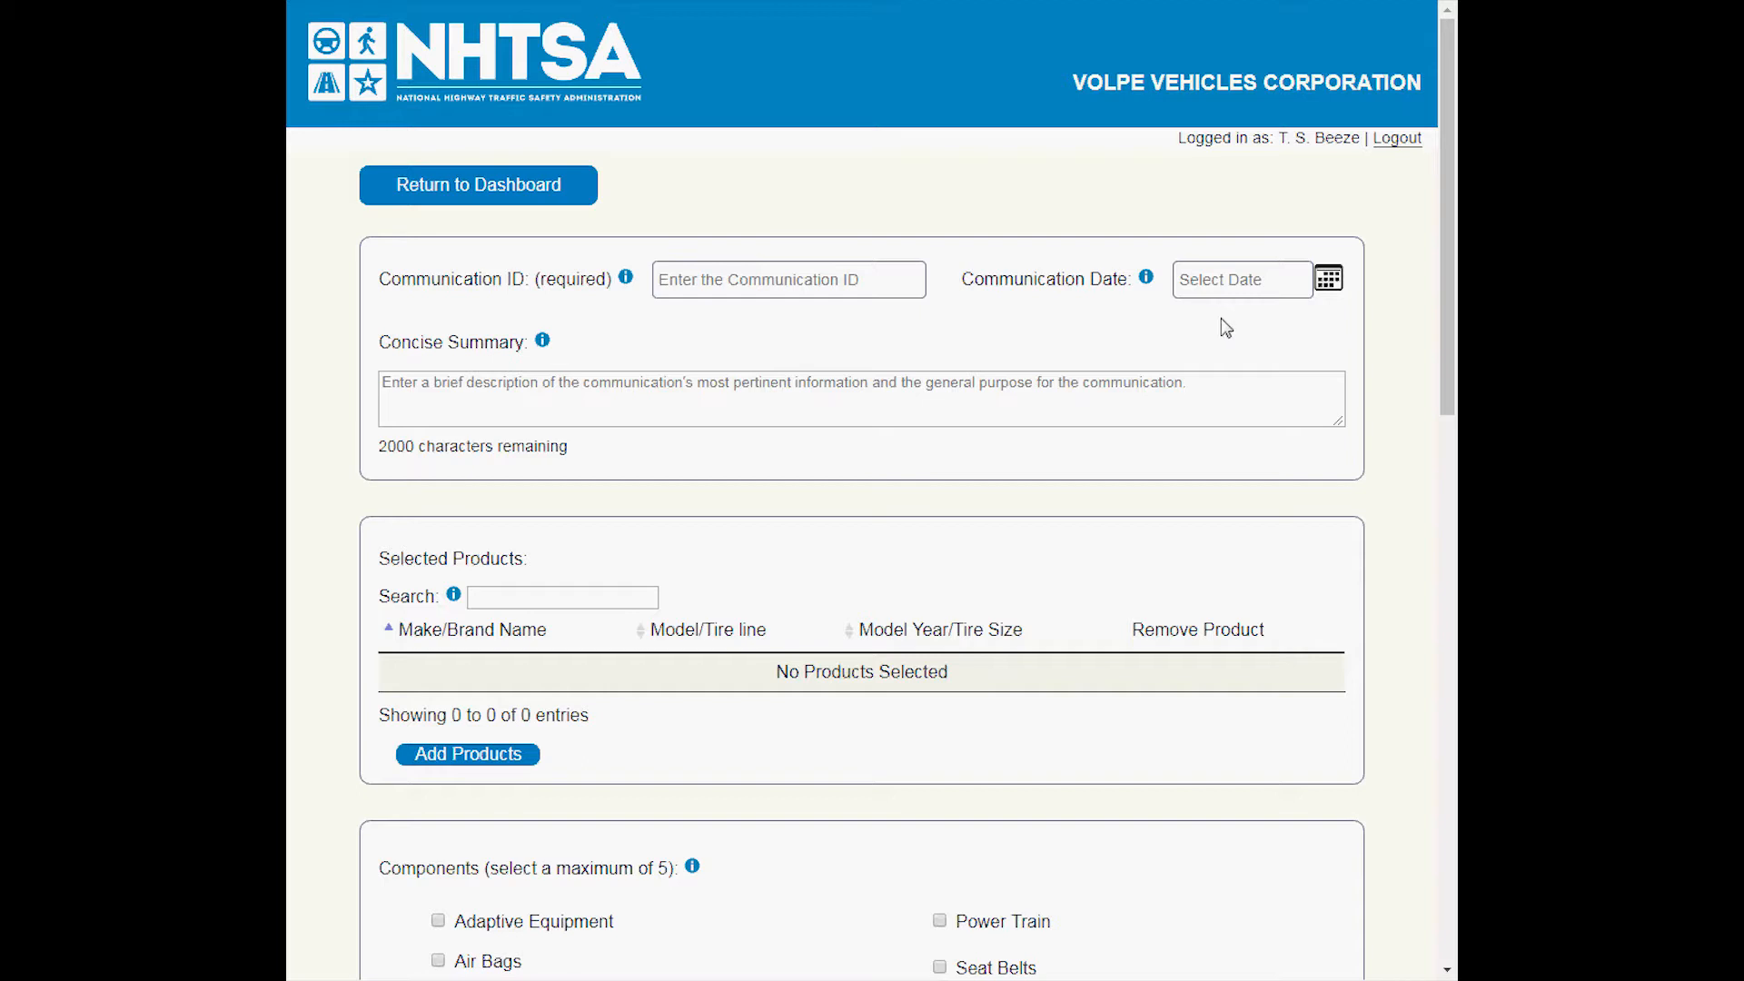
# View the Communication Date calendar and the Concise Summary field without entering any values.
pyautogui.click(1329, 279)
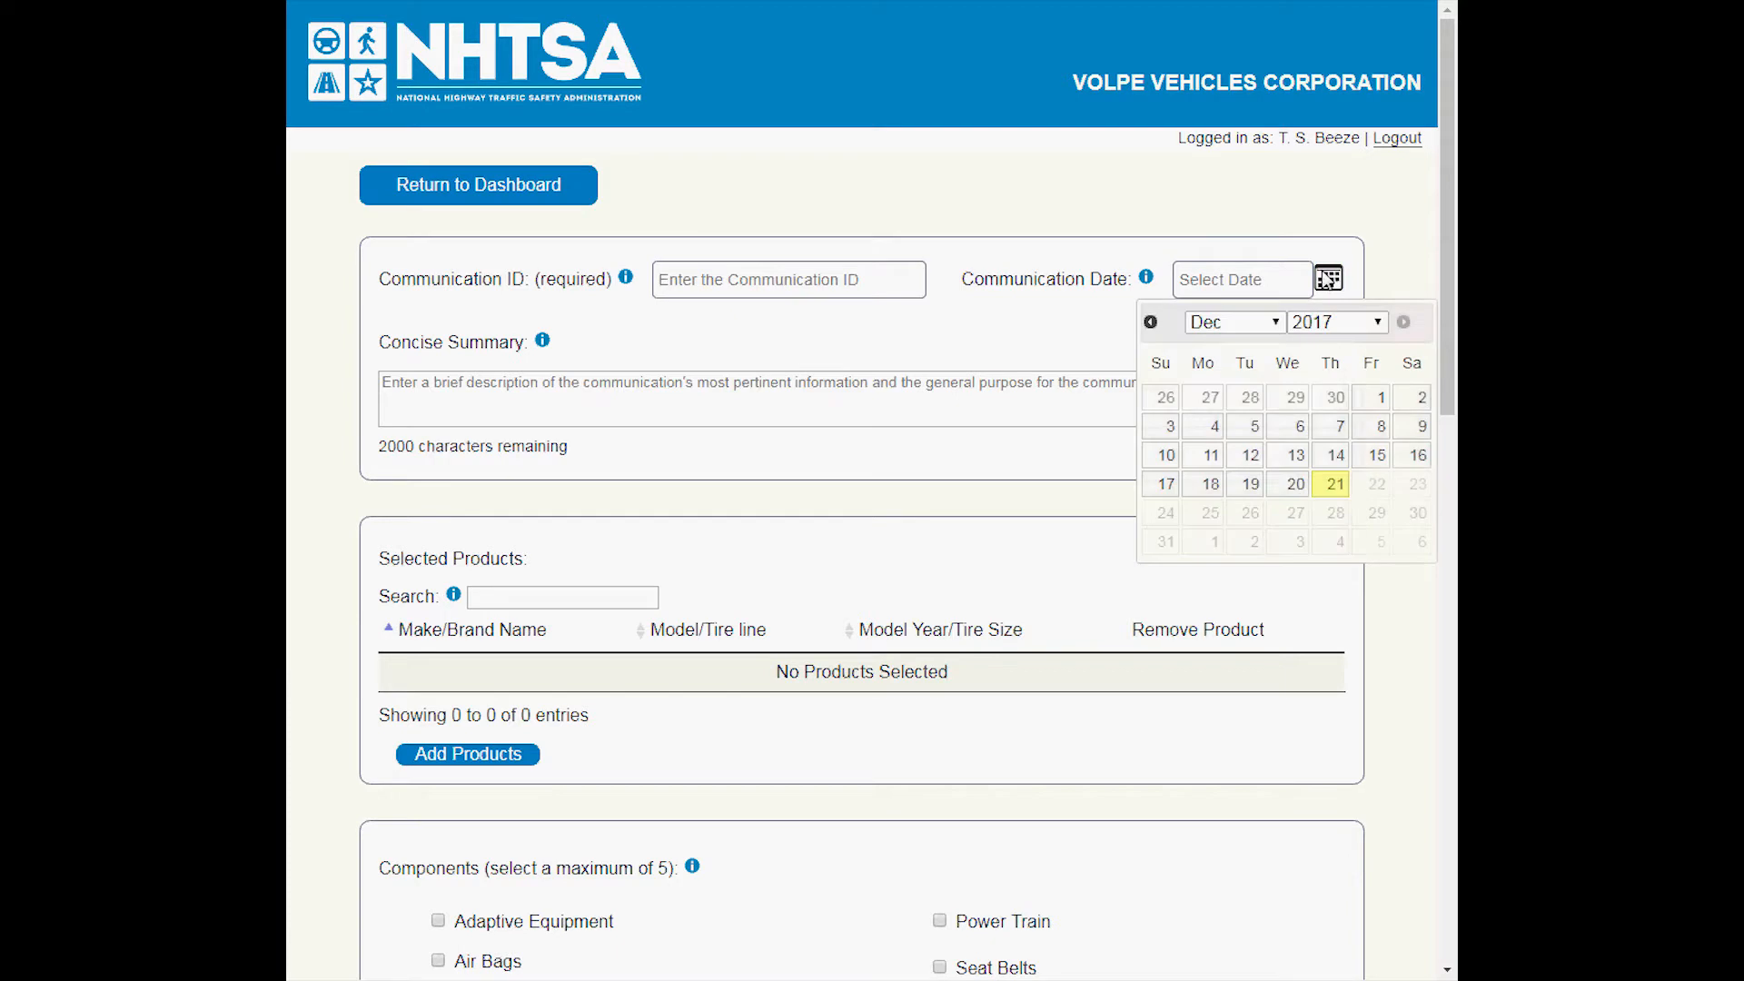
pyautogui.click(1327, 280)
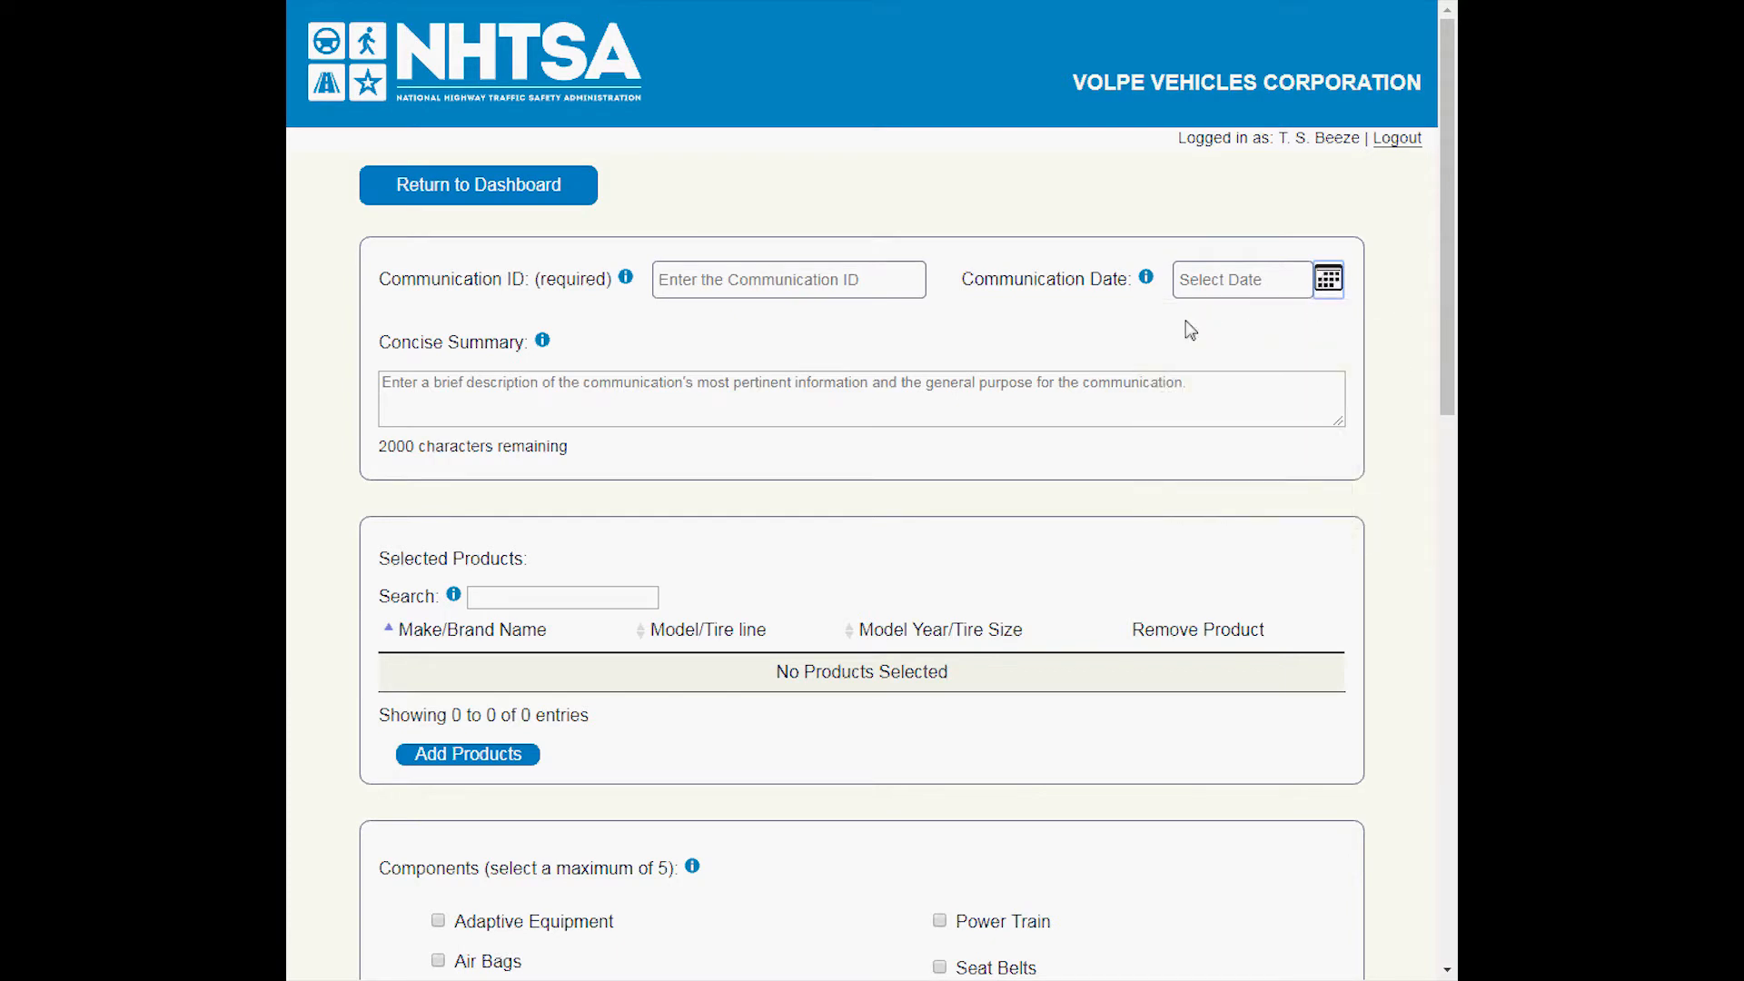
pyautogui.click(473, 400)
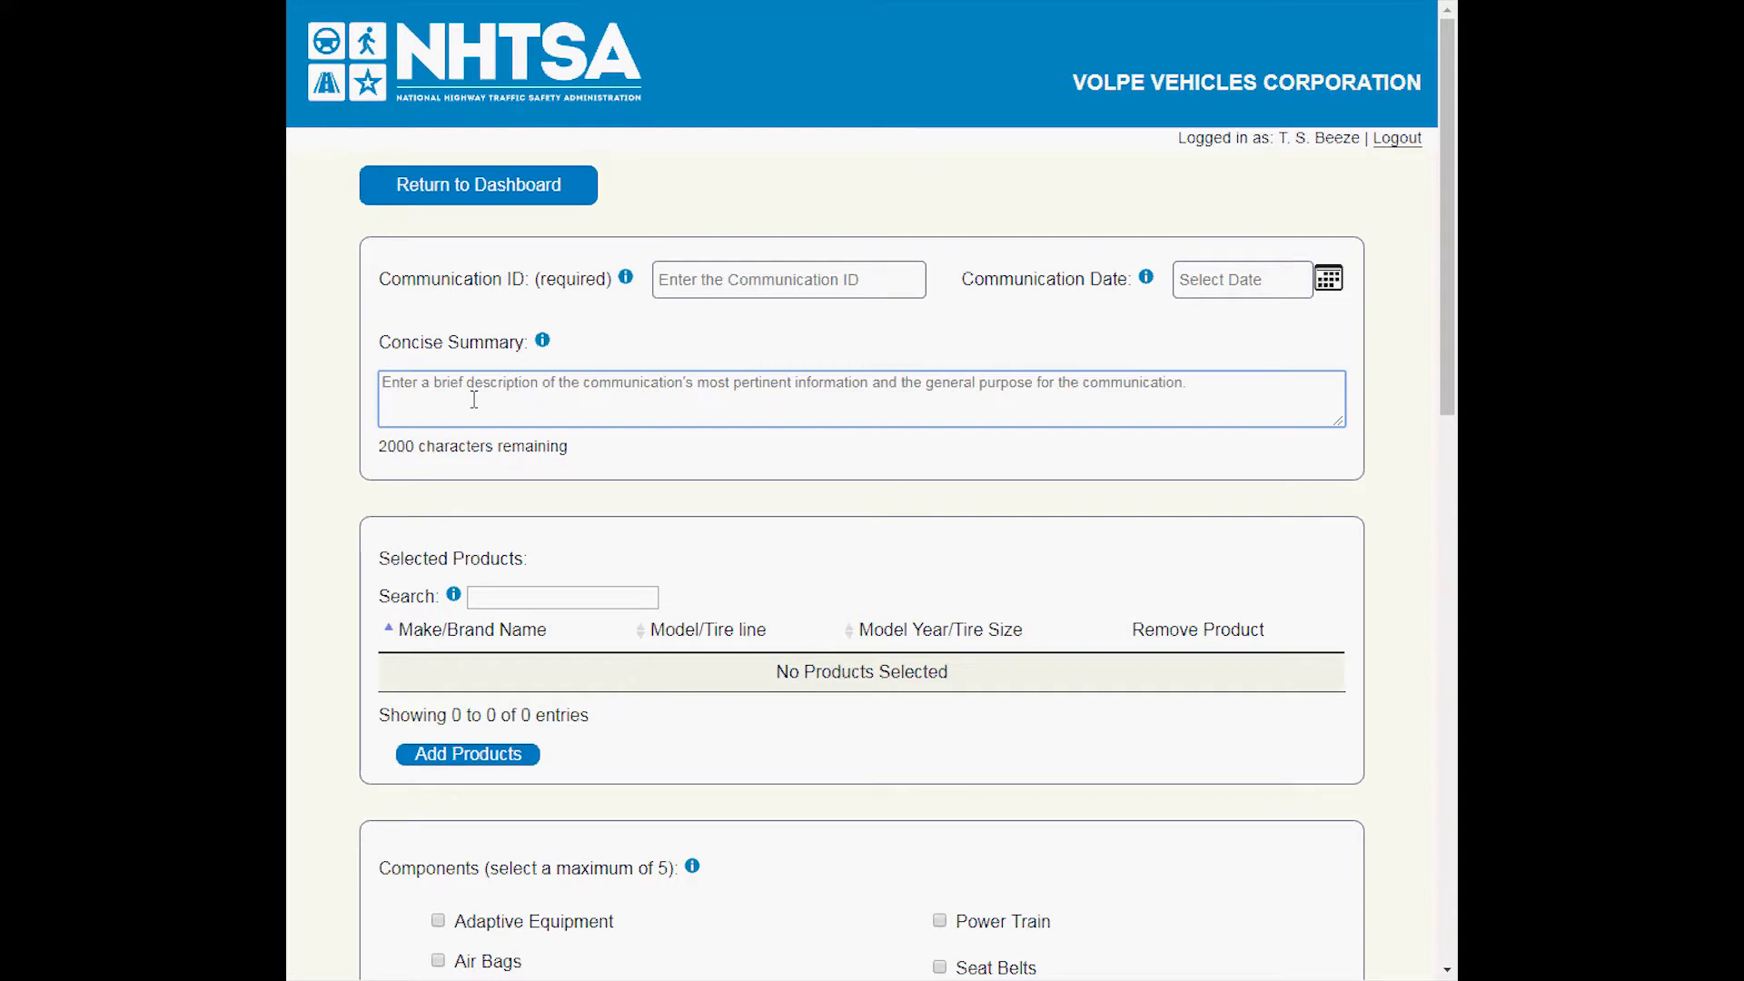
pyautogui.click(1137, 484)
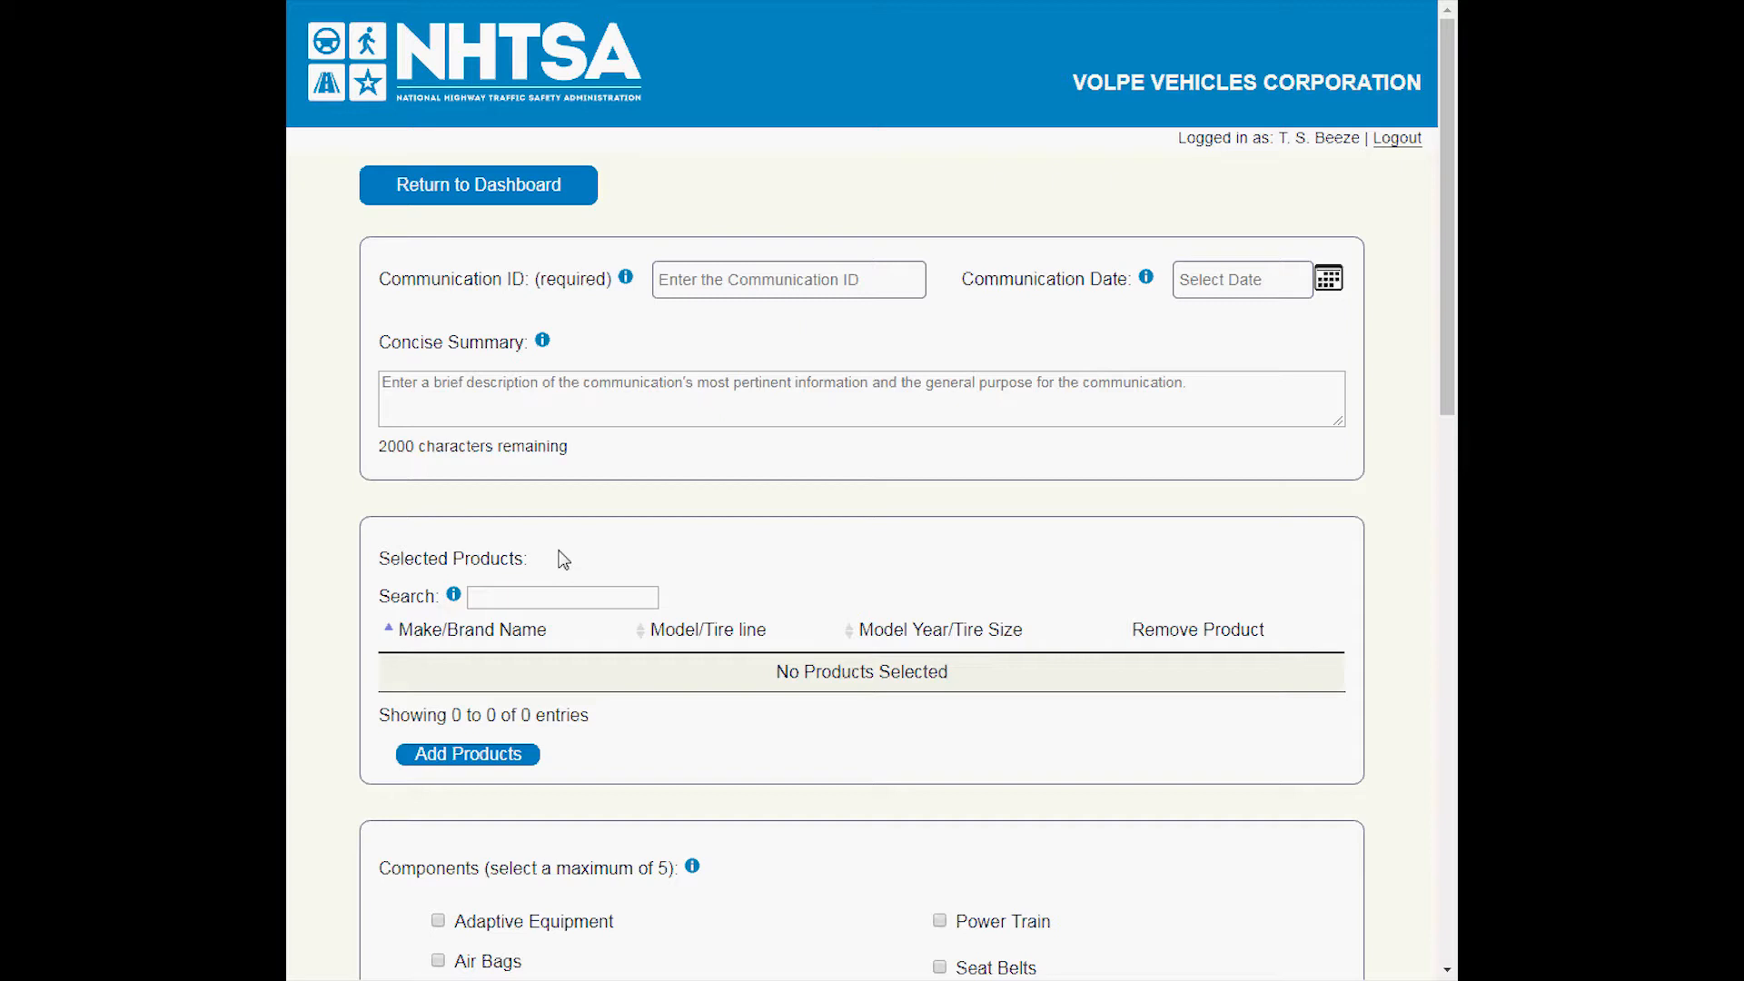
# Add the products TEST2 VOLPE2 2011 and TEST5 VOLPE5 2014 to the submission.
pyautogui.click(491, 756)
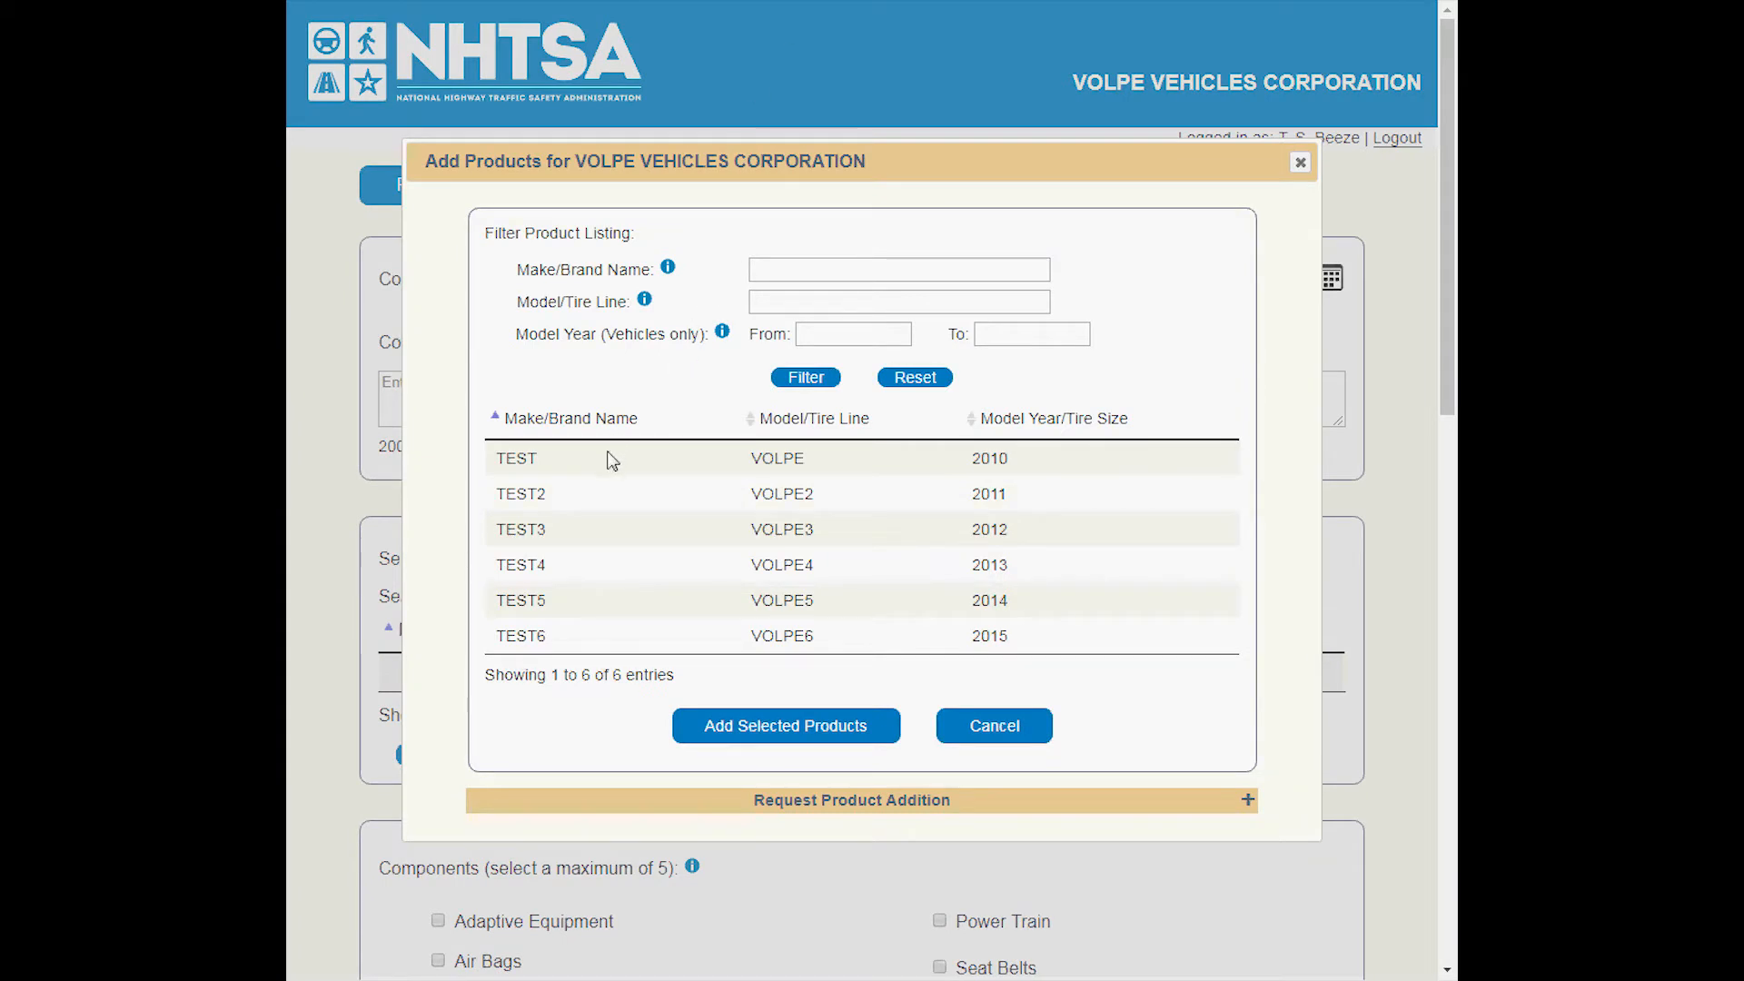
pyautogui.click(563, 499)
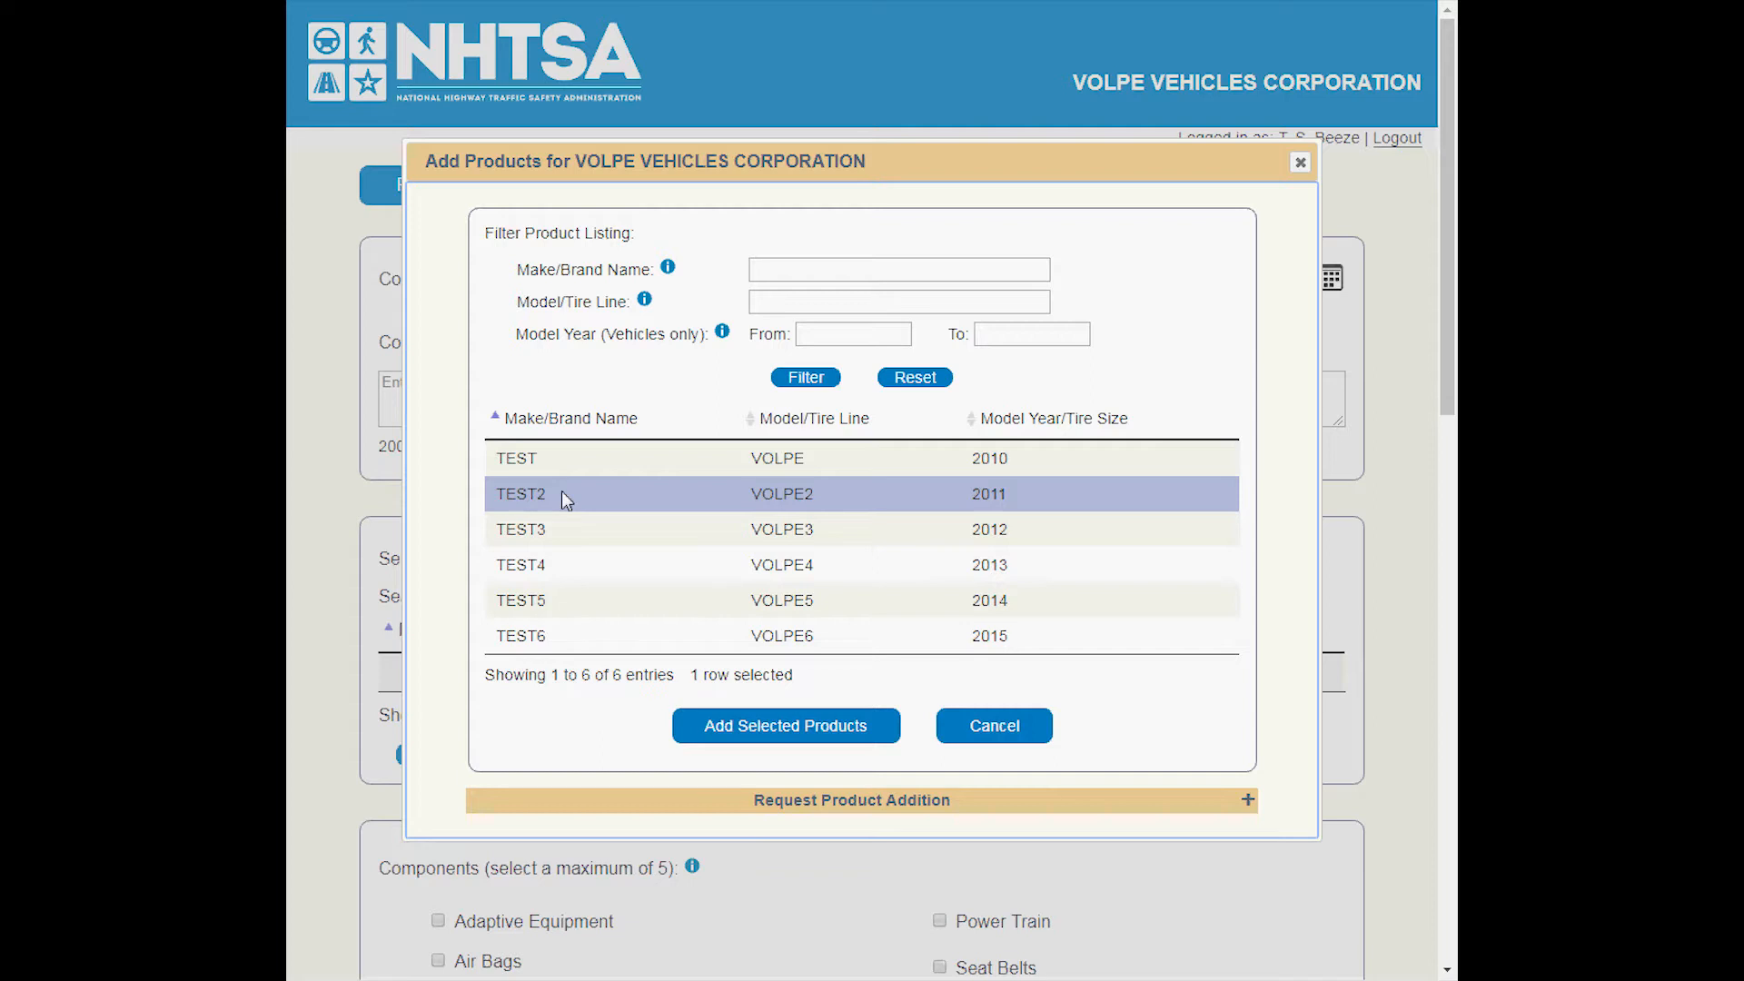
pyautogui.click(521, 596)
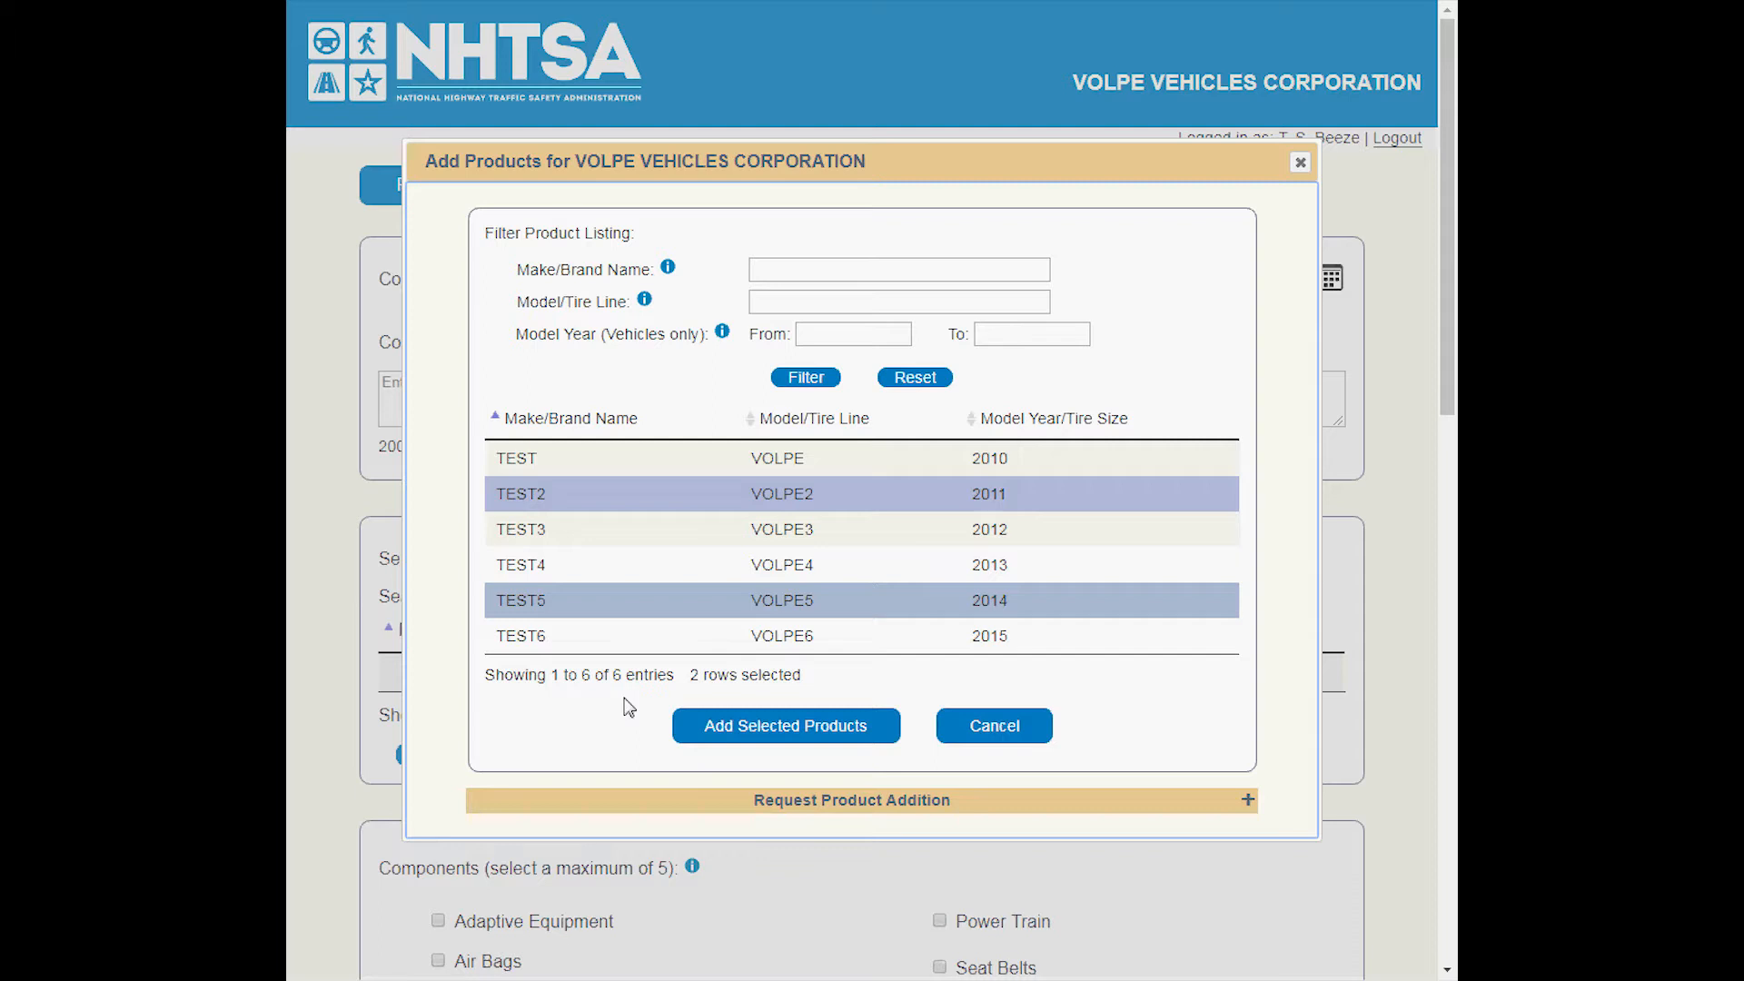
pyautogui.click(791, 728)
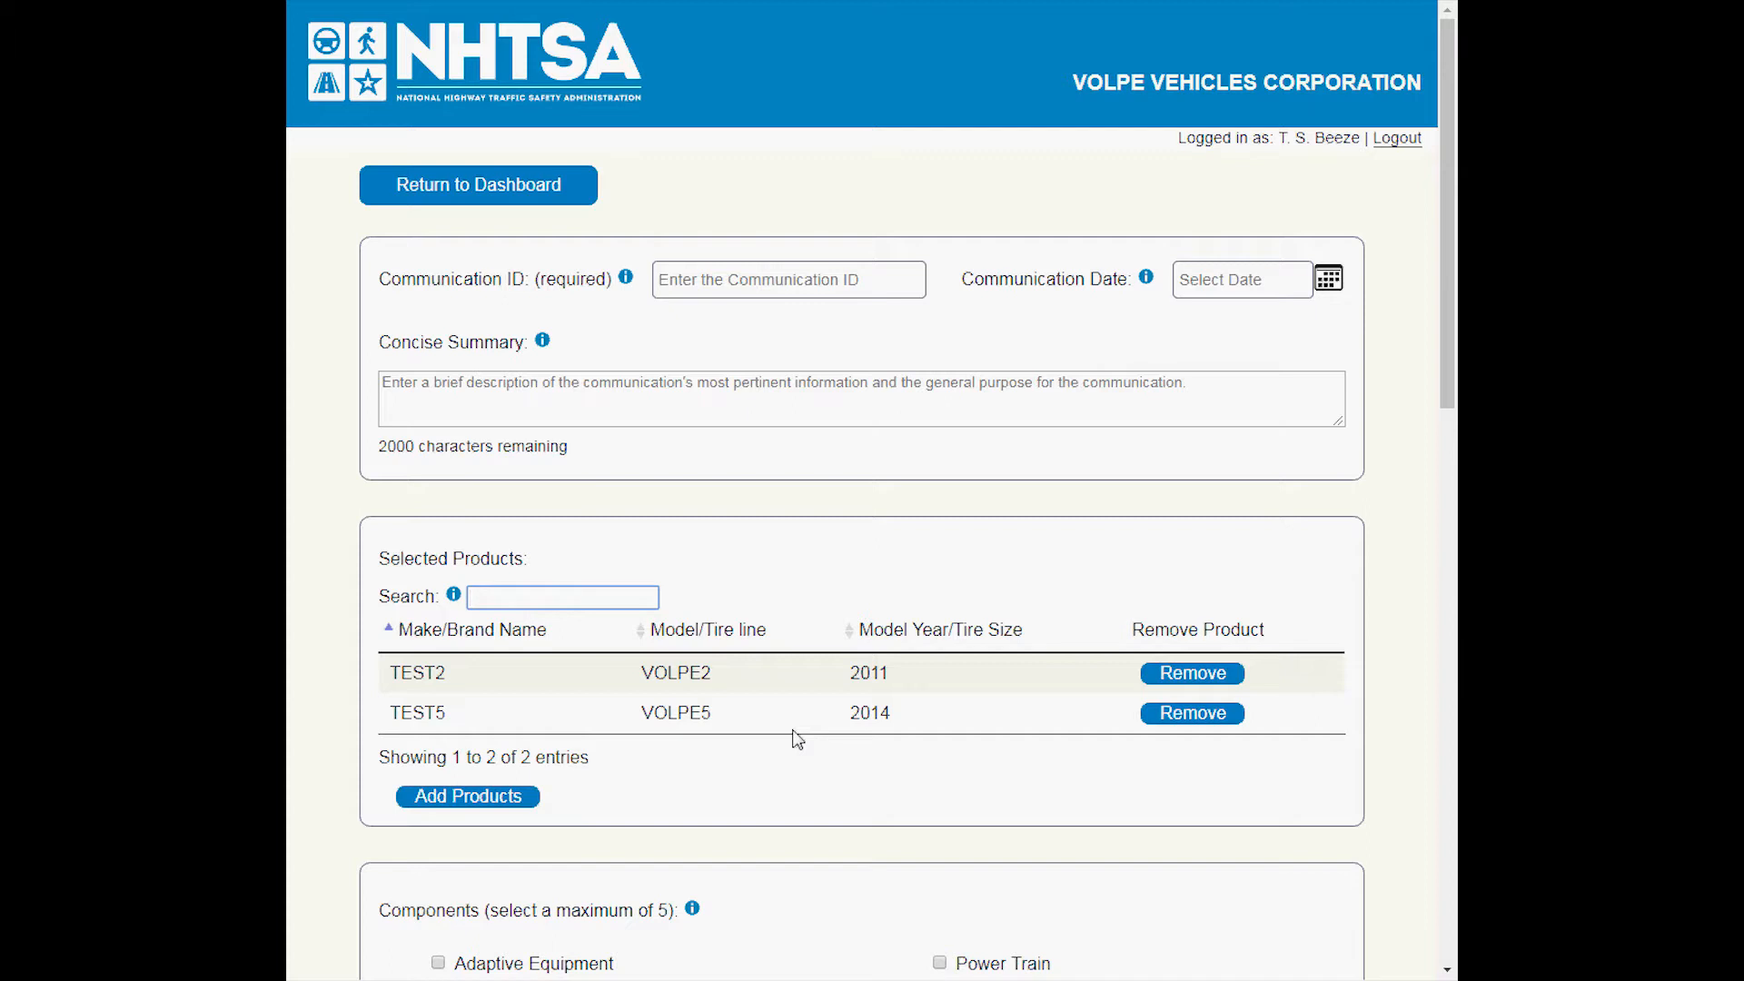
# Reopen the product listing for adding products and filter it to model years from 2013 to 2015.
pyautogui.click(497, 799)
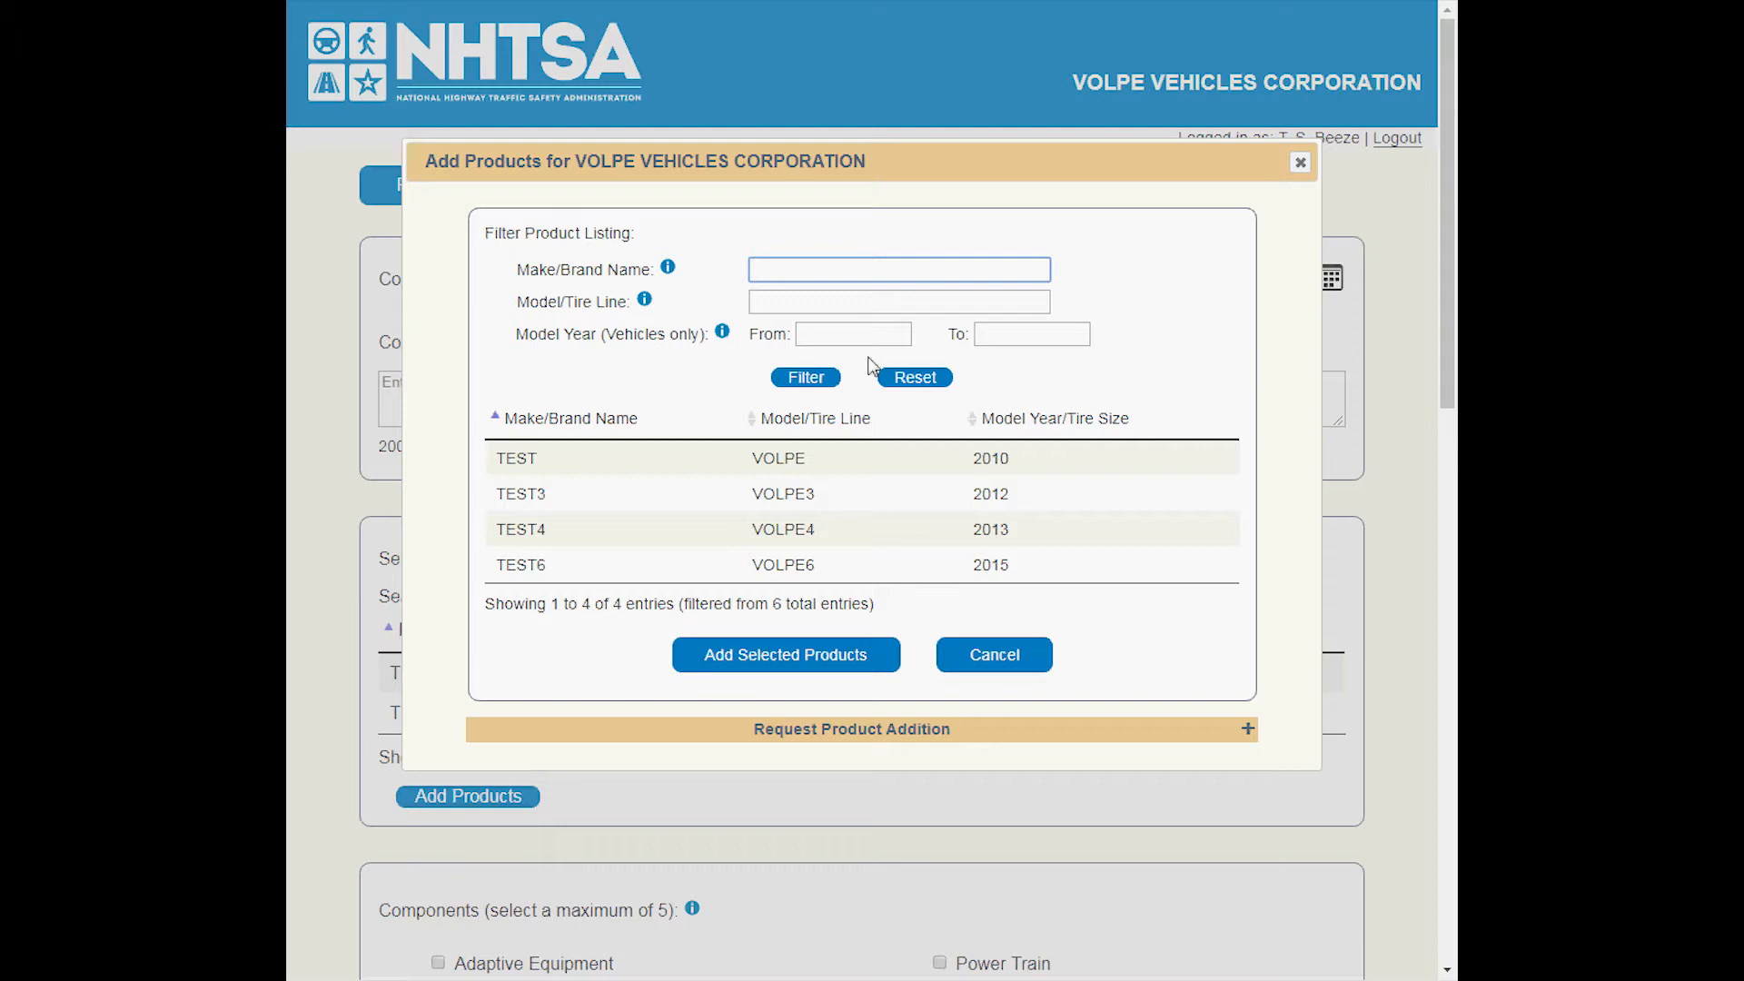
pyautogui.click(808, 330)
pyautogui.write('2013')
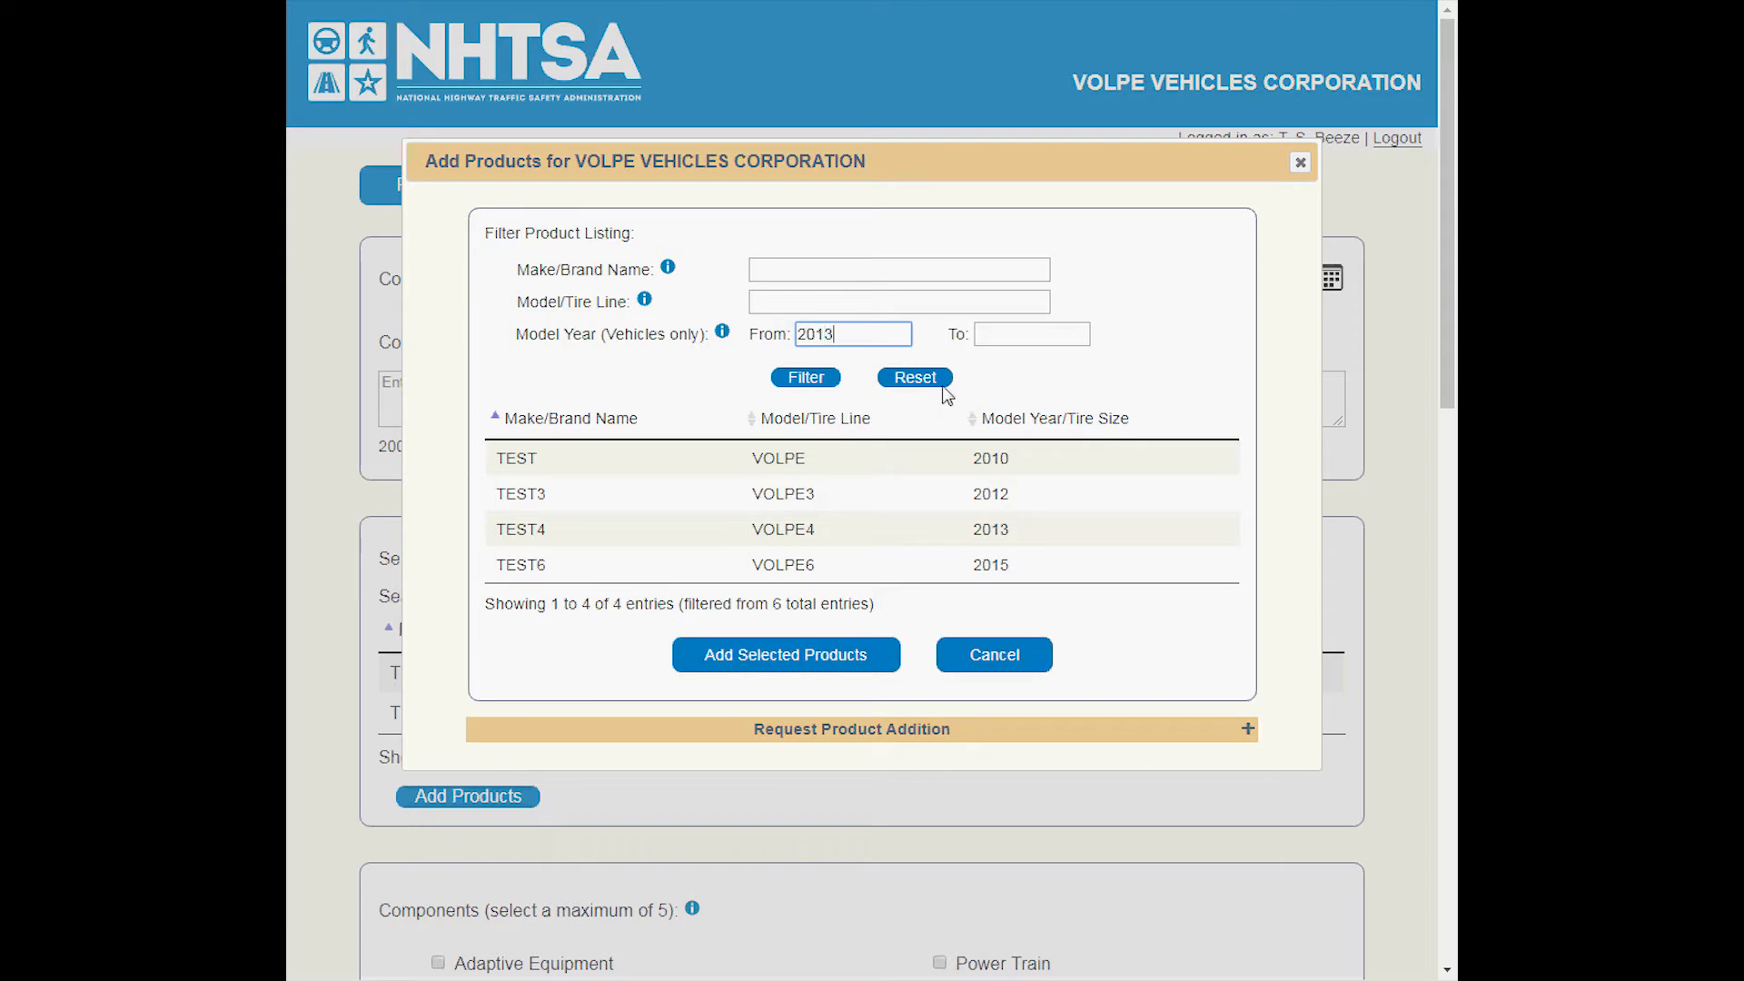
pyautogui.click(1007, 334)
pyautogui.write('2013')
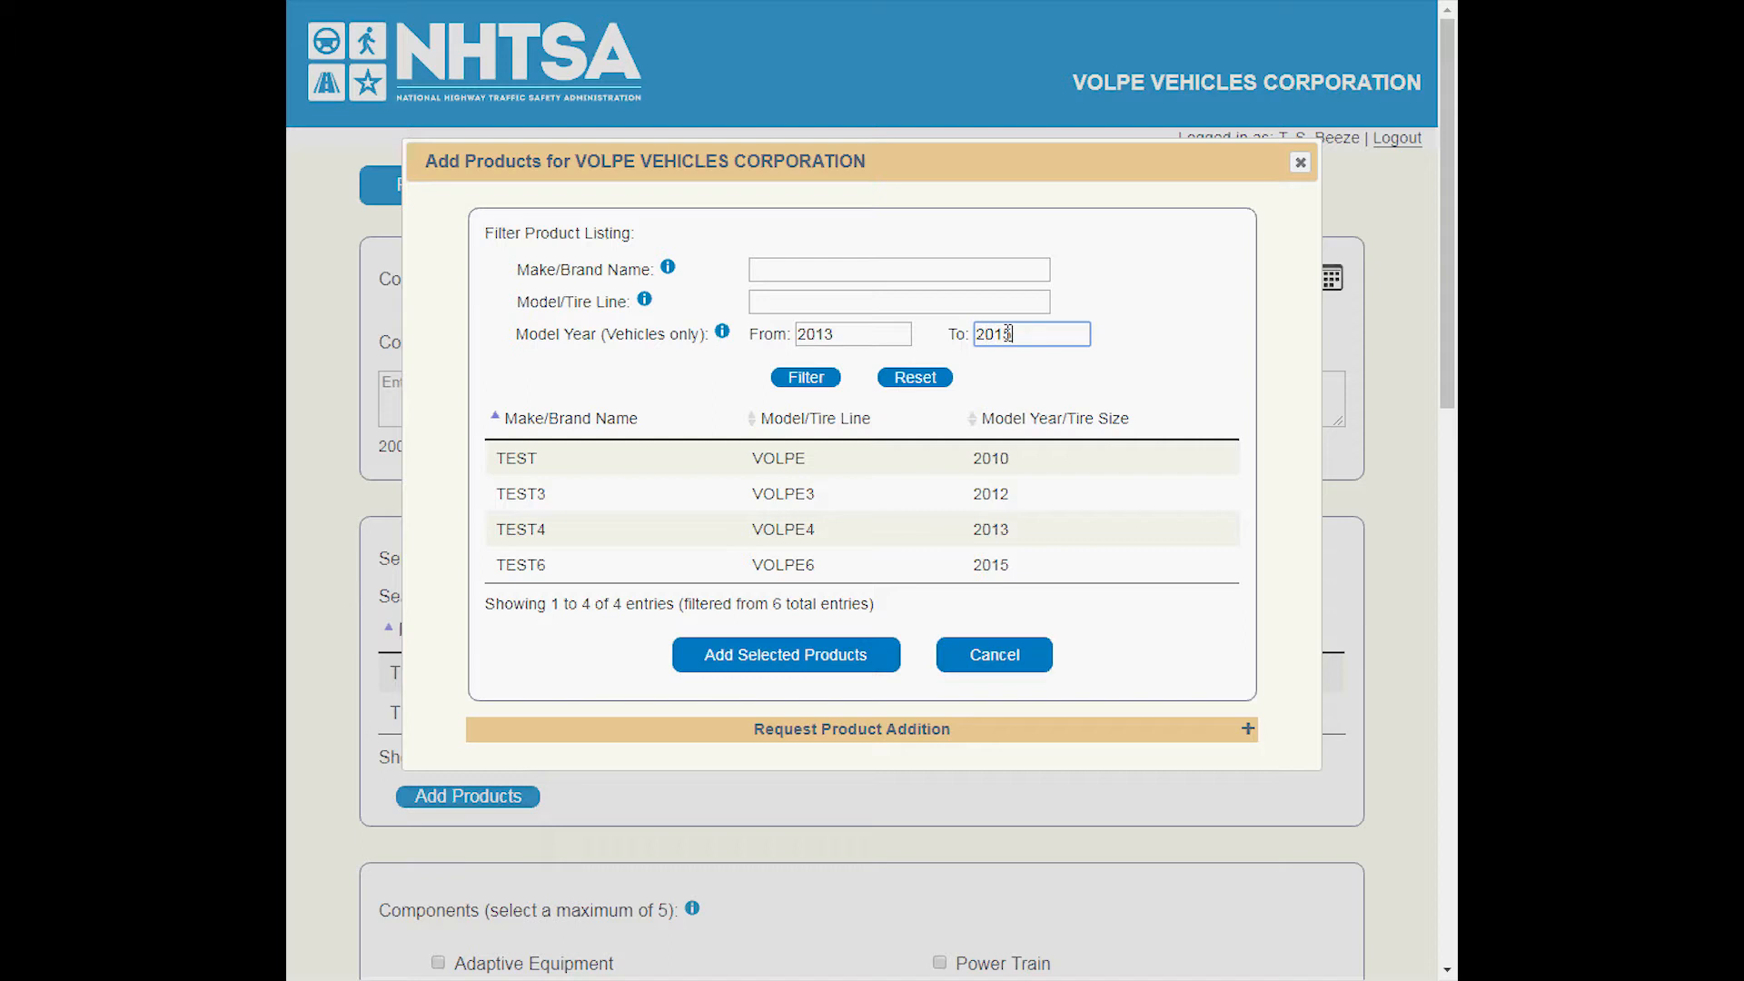
pyautogui.click(815, 381)
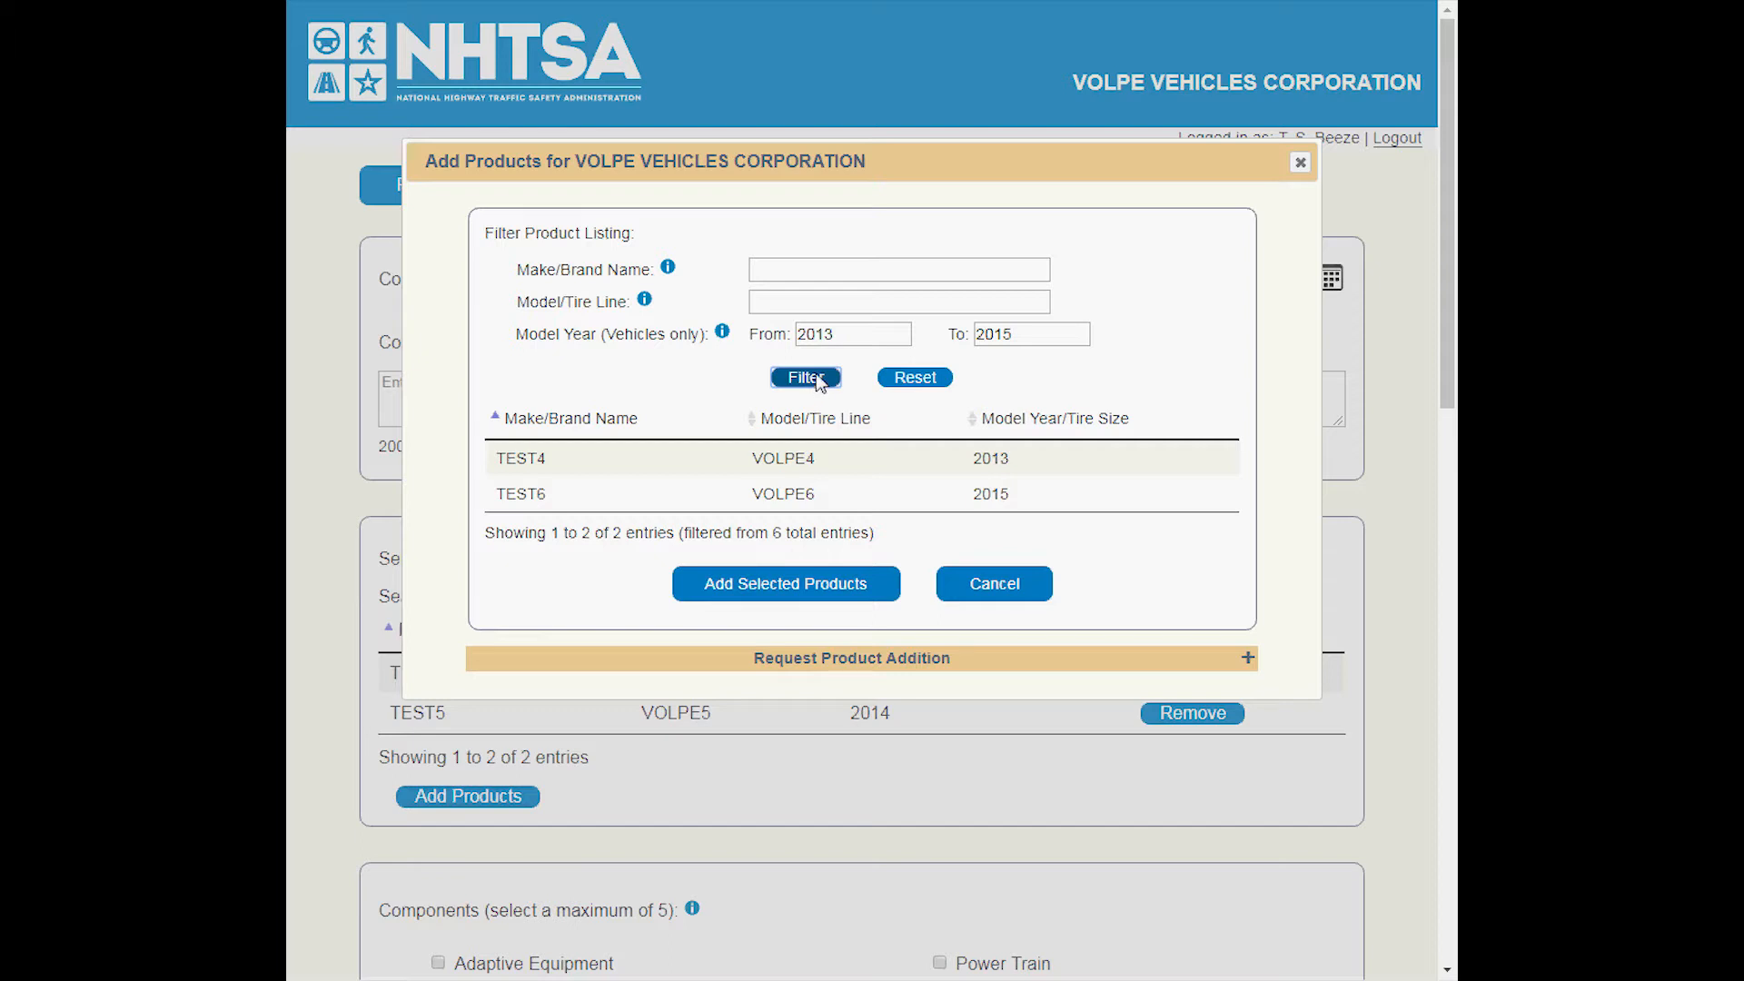
# Reset the product listing filter and close the listing without adding any products.
pyautogui.click(911, 382)
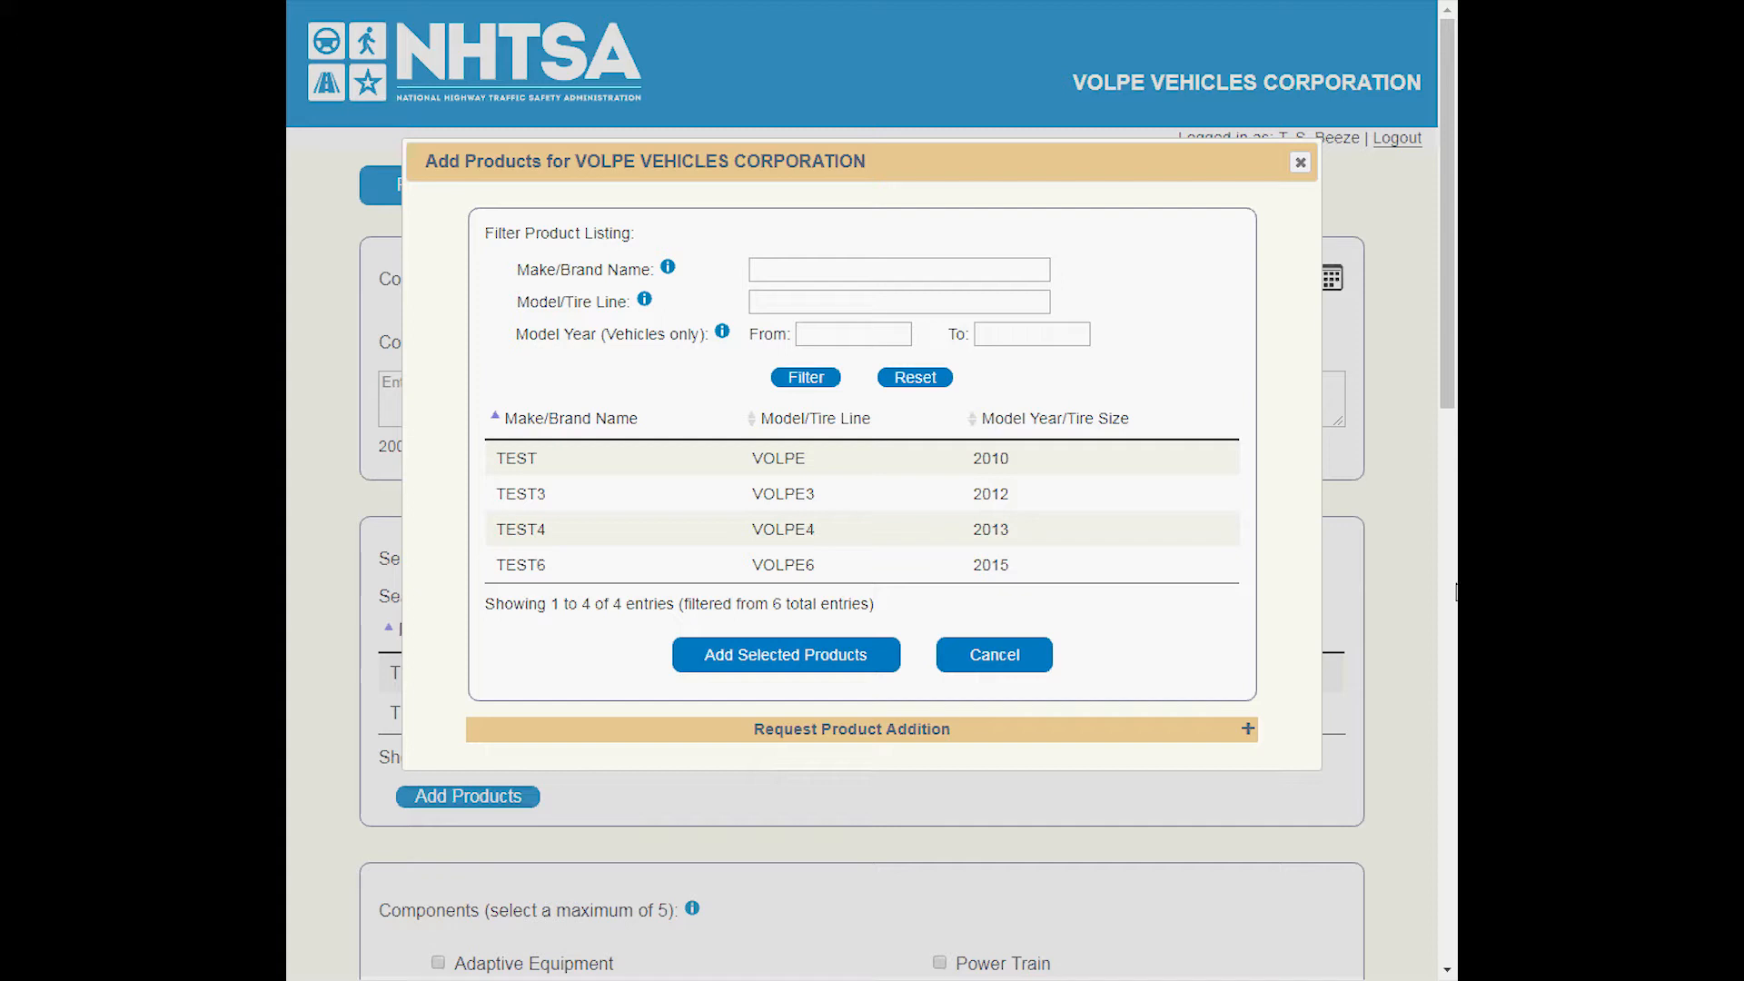
pyautogui.click(986, 659)
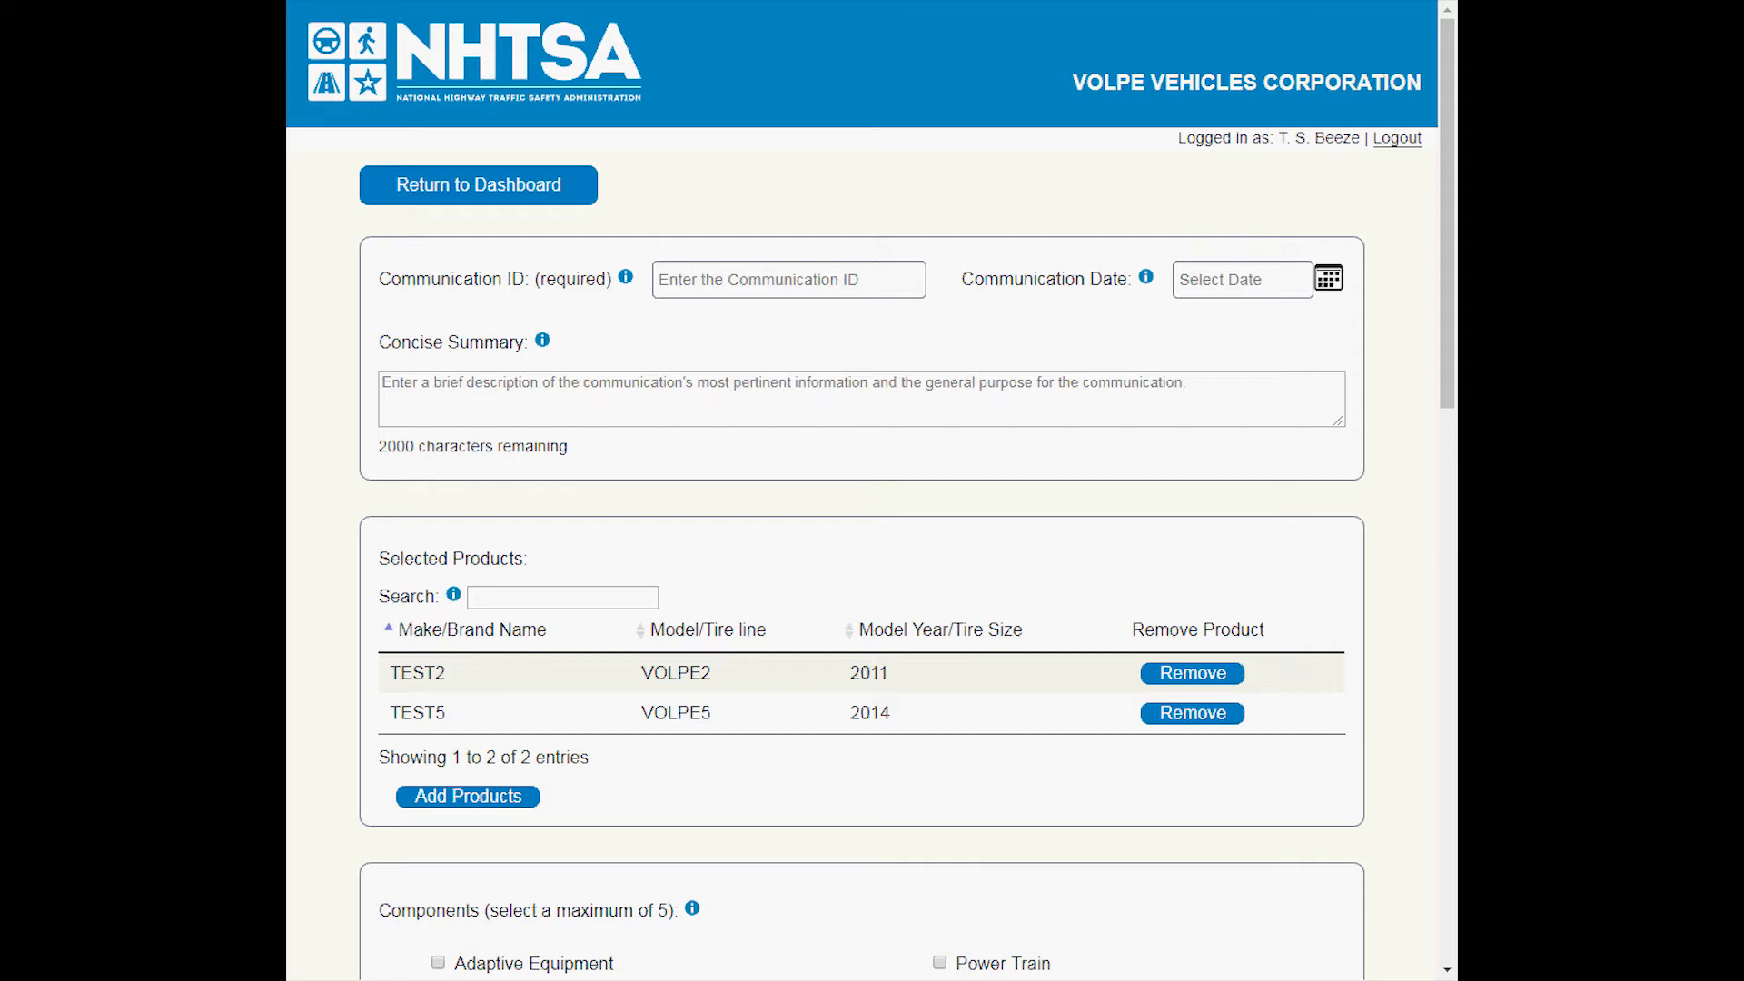
# Search the selected products for 4, clear the search, and remove TEST2 VOLPE2 2011 from the submission.
pyautogui.click(511, 596)
pyautogui.write('4')
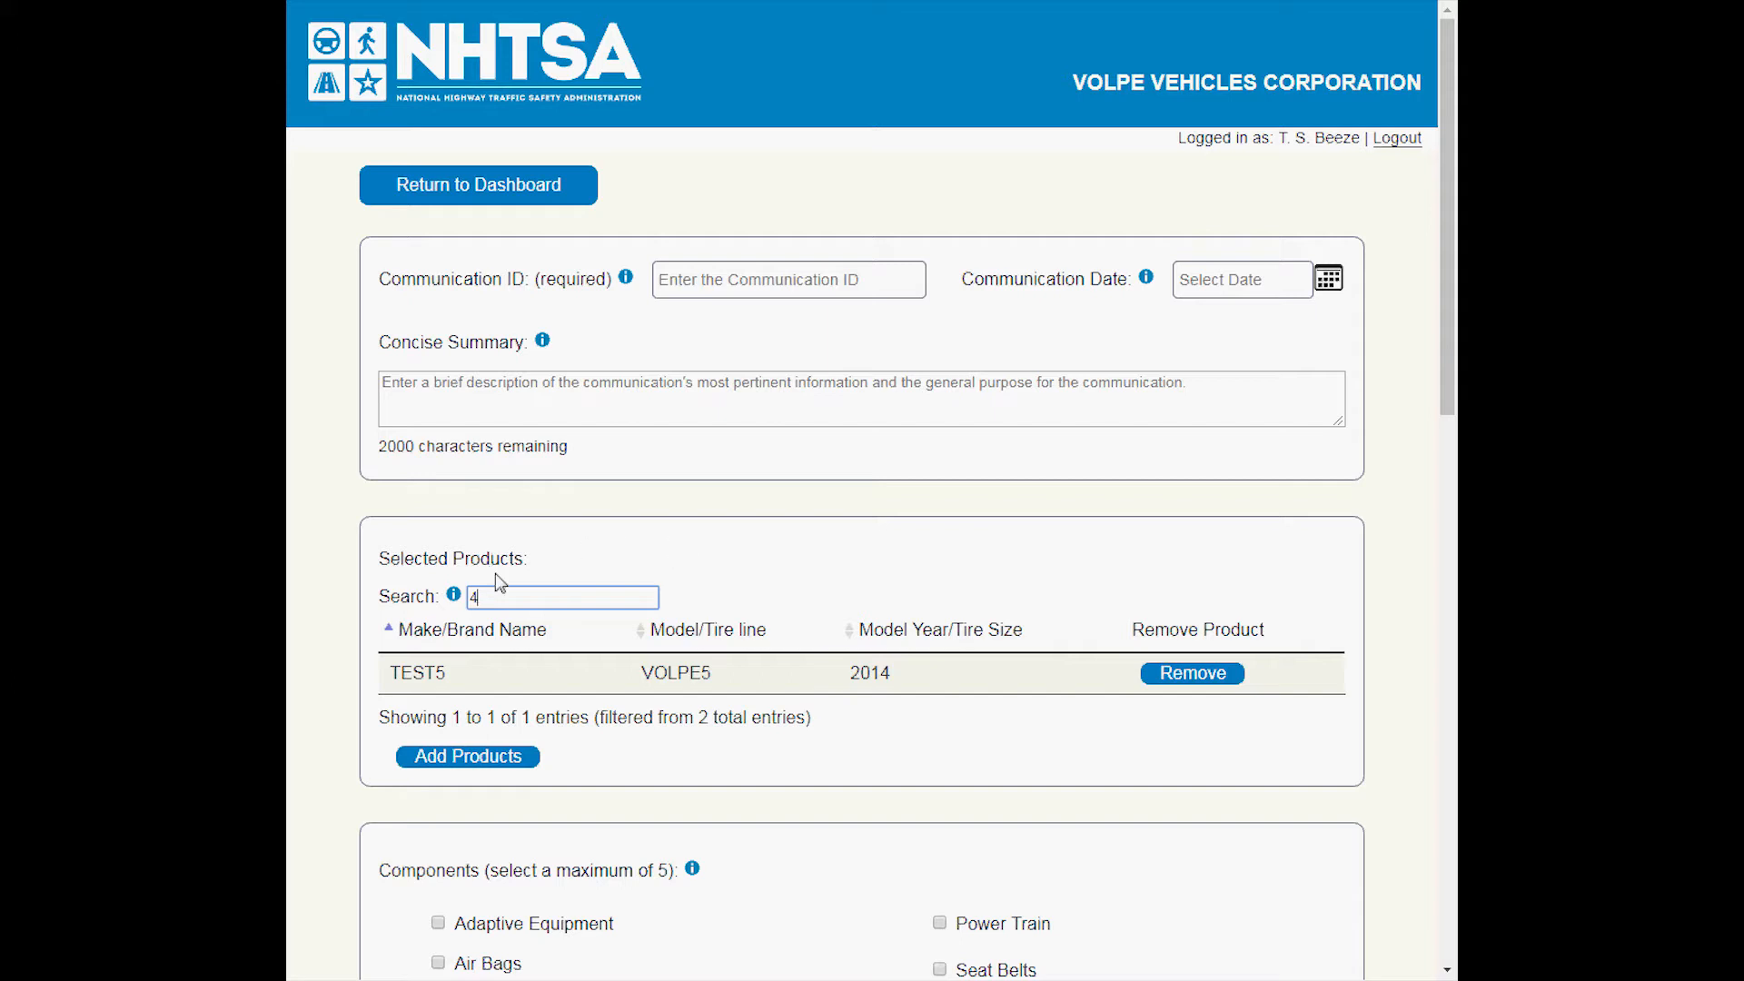
pyautogui.moveTo(487, 597); pyautogui.dragTo(454, 610)
pyautogui.press('BackSpace')
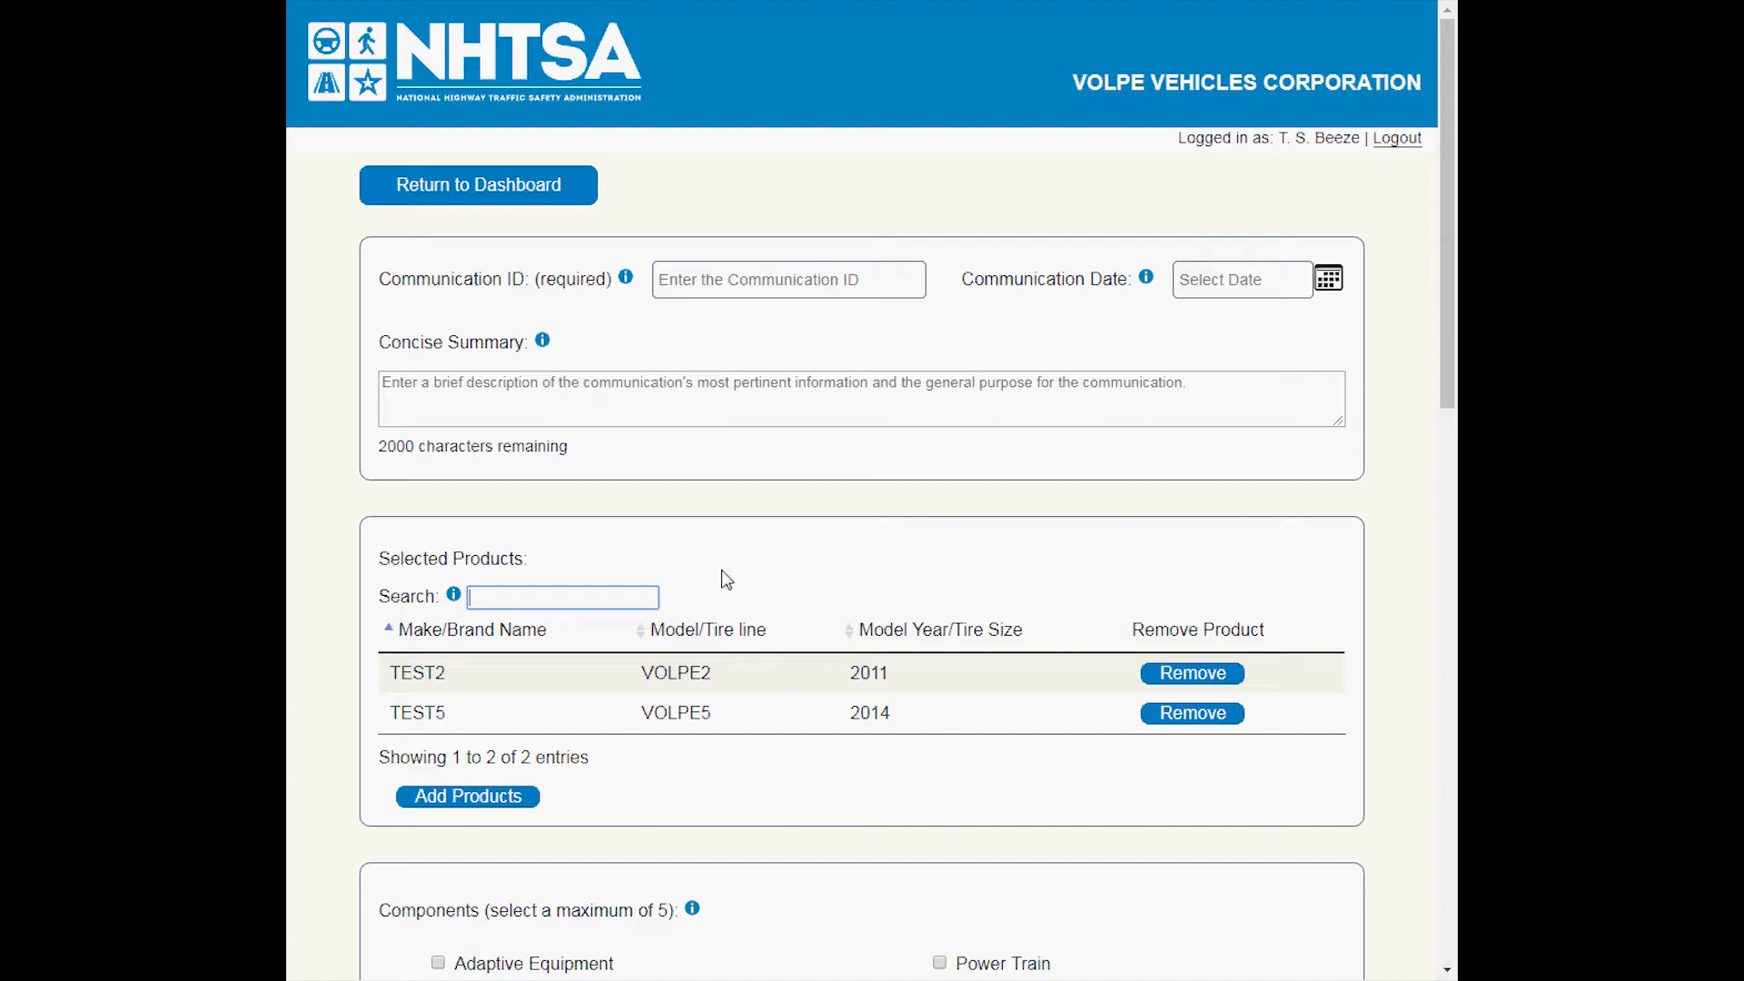
pyautogui.click(1190, 677)
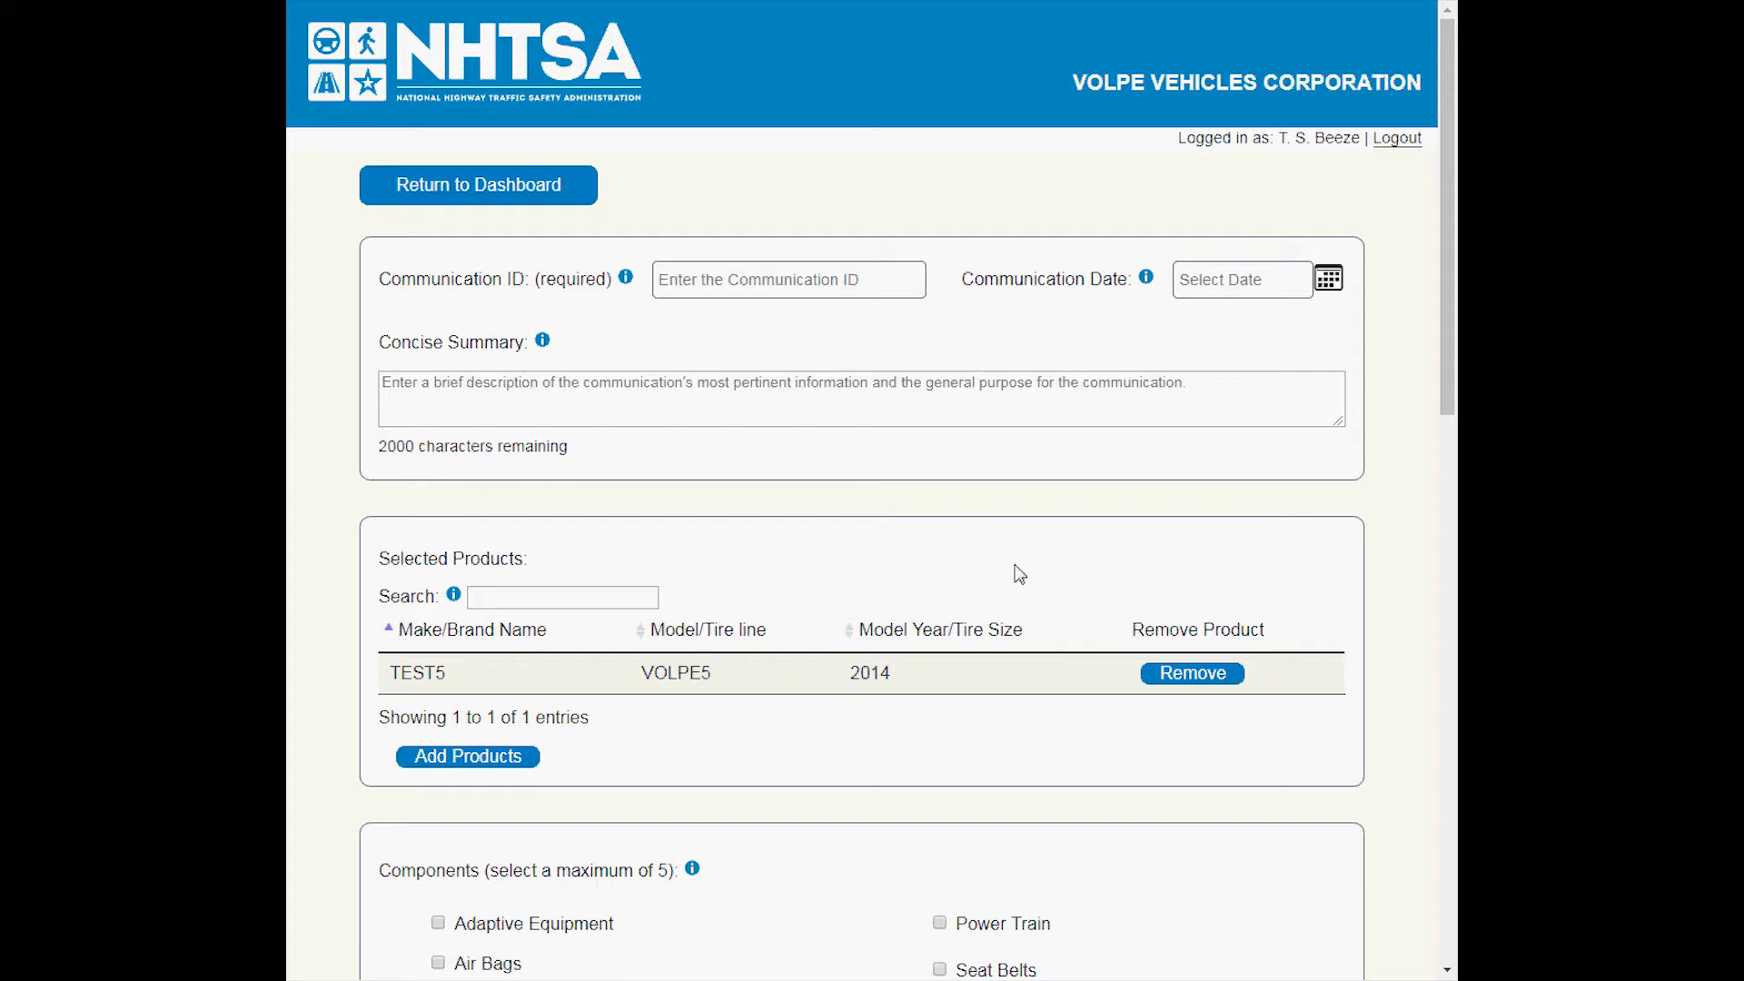
# View the Request Product Addition form in the product listing, clear it, and close the listing without adding or requesting a product.
pyautogui.click(512, 767)
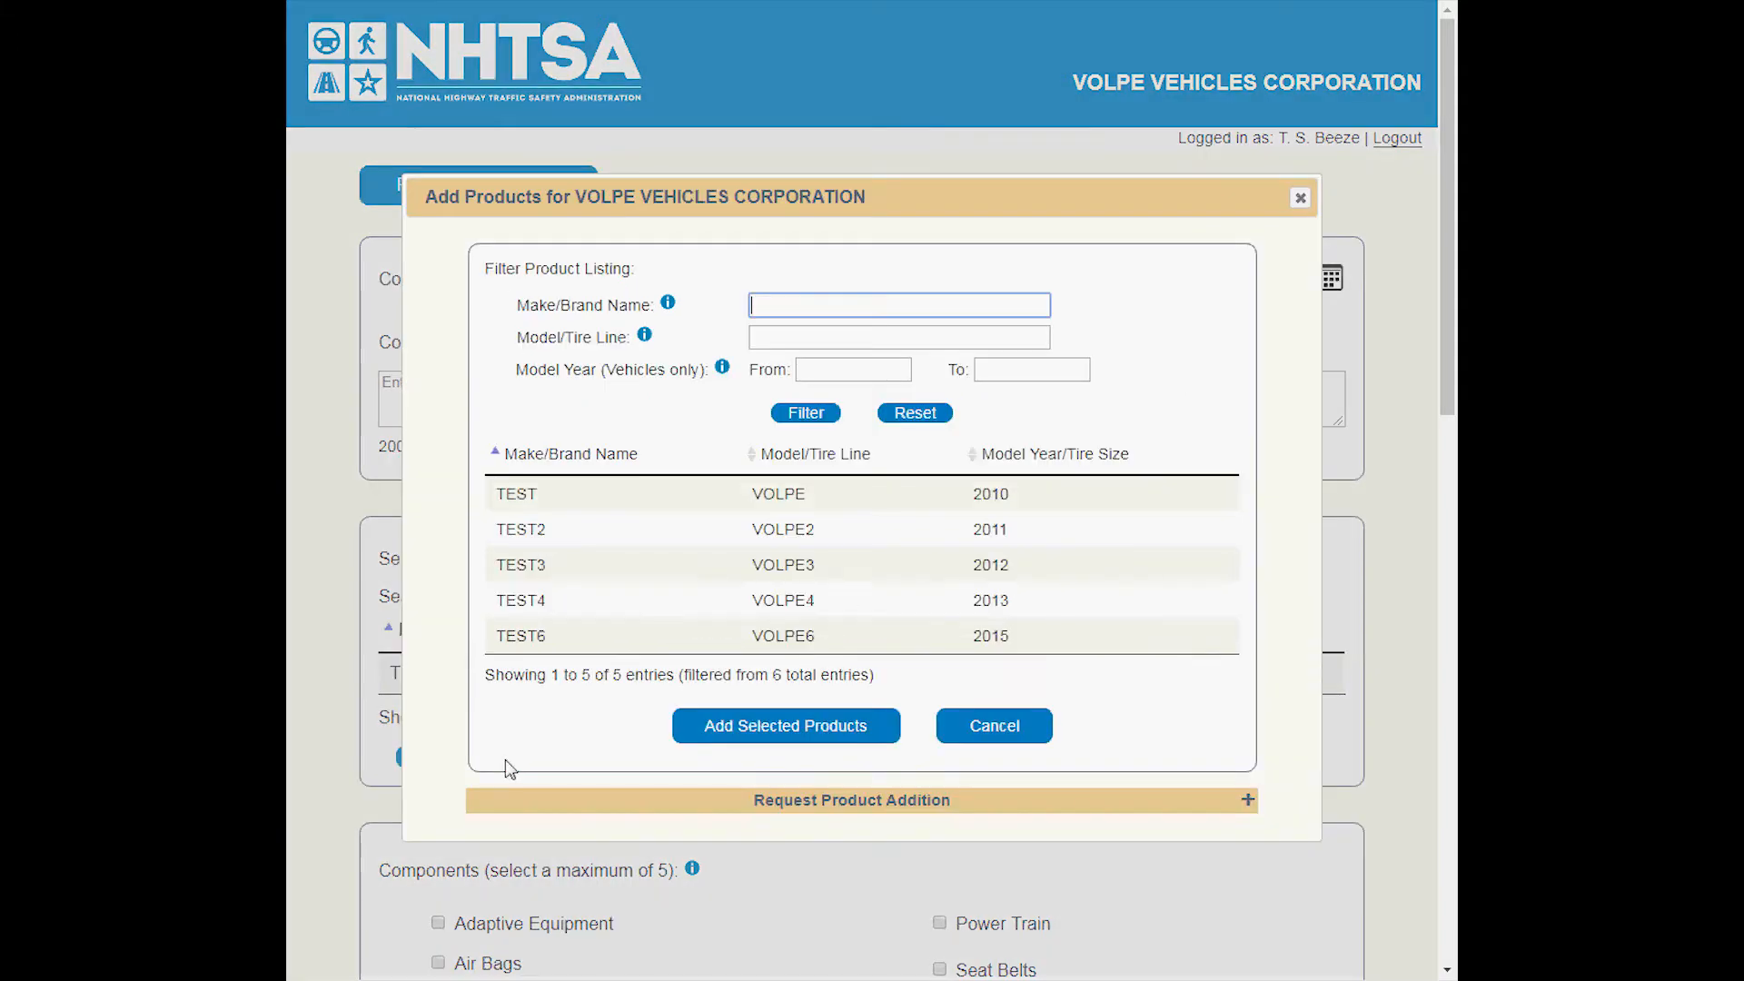
pyautogui.click(566, 545)
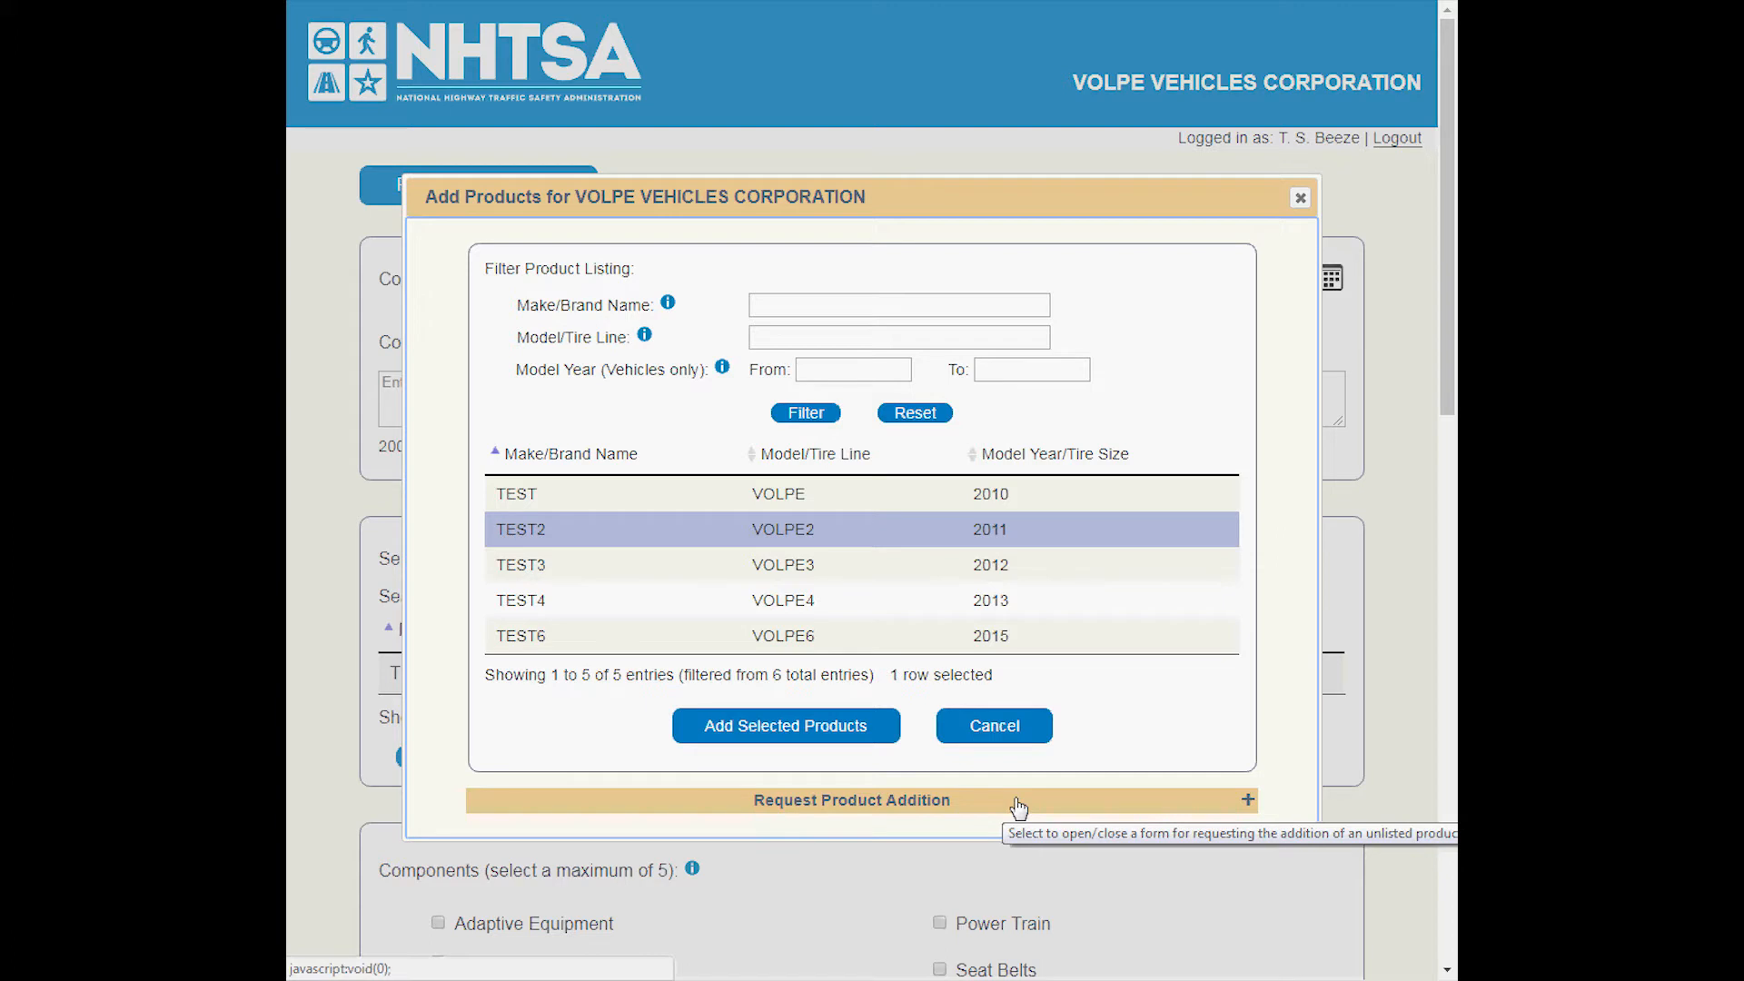
pyautogui.click(881, 803)
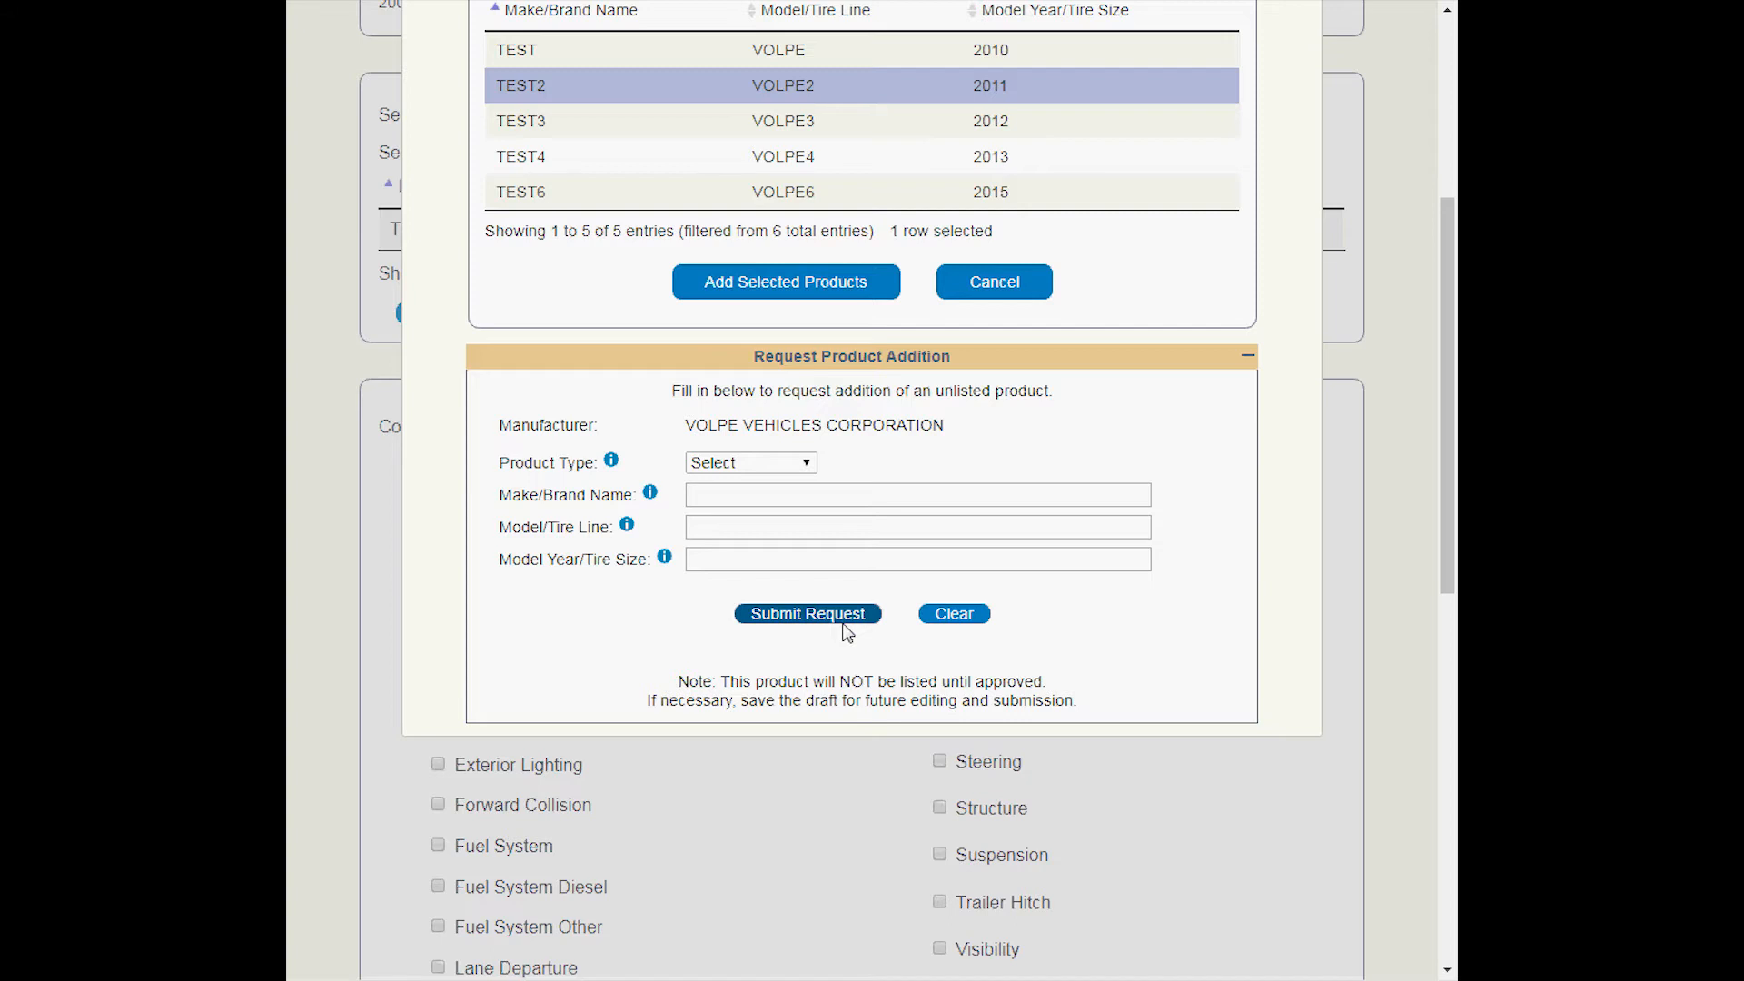
pyautogui.click(960, 620)
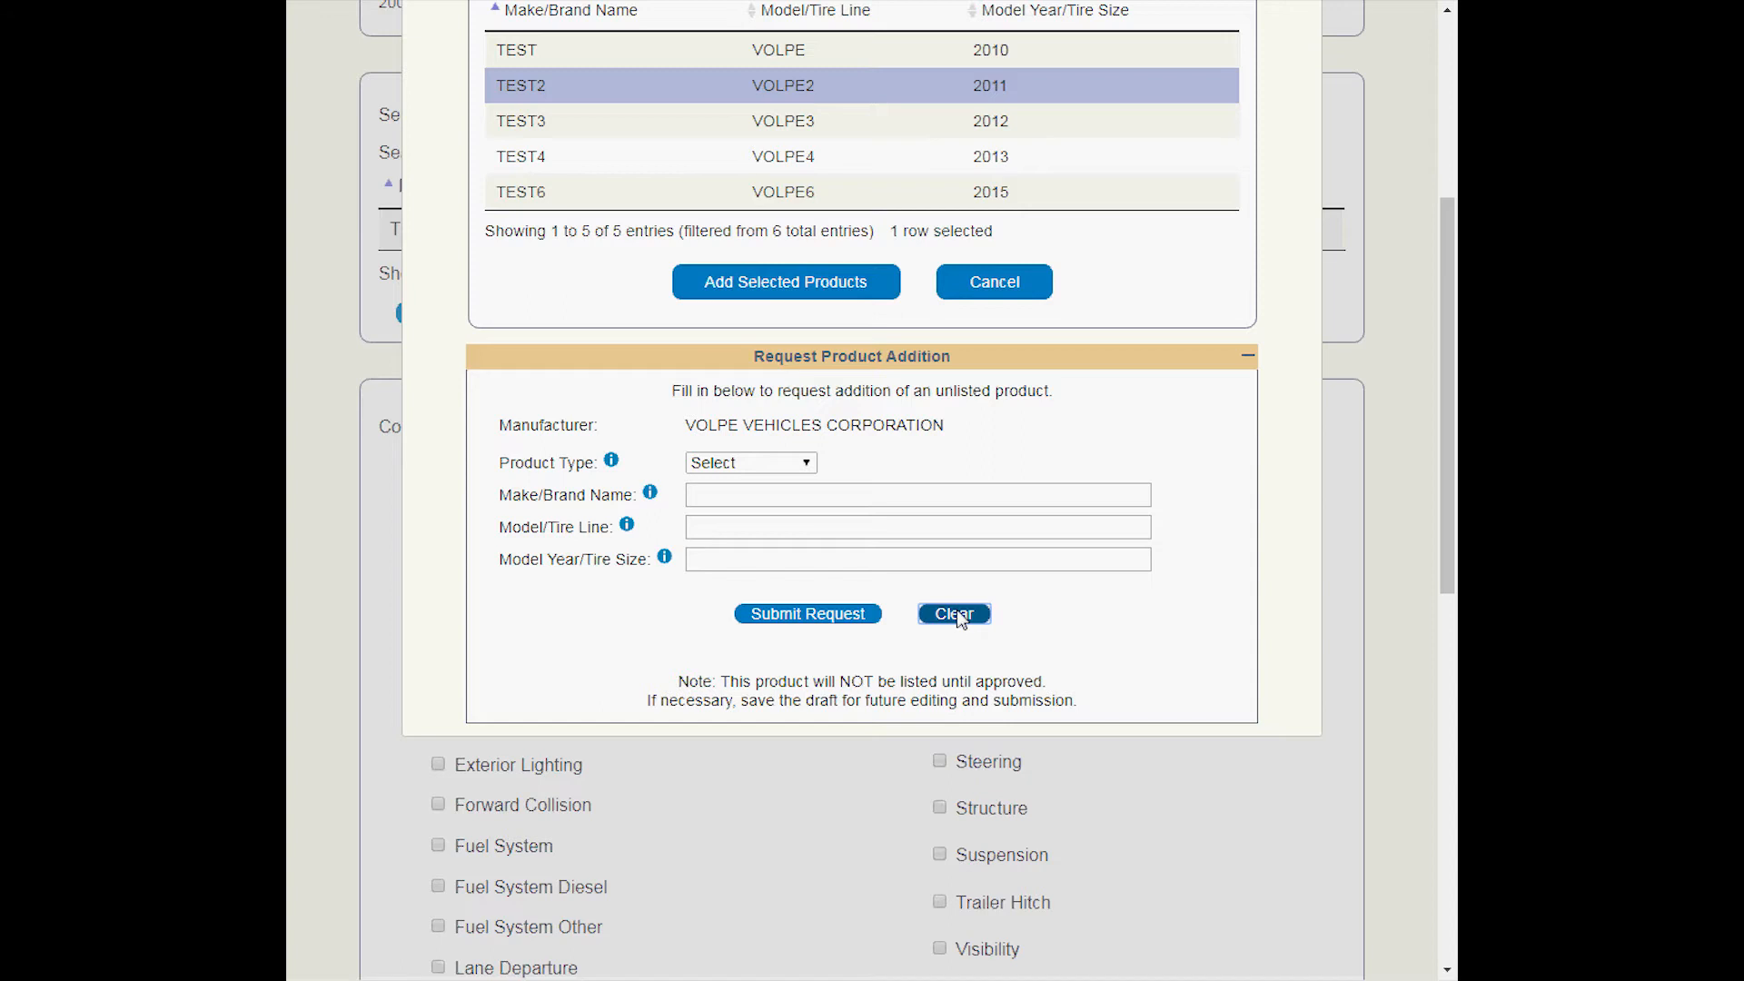
pyautogui.click(1038, 361)
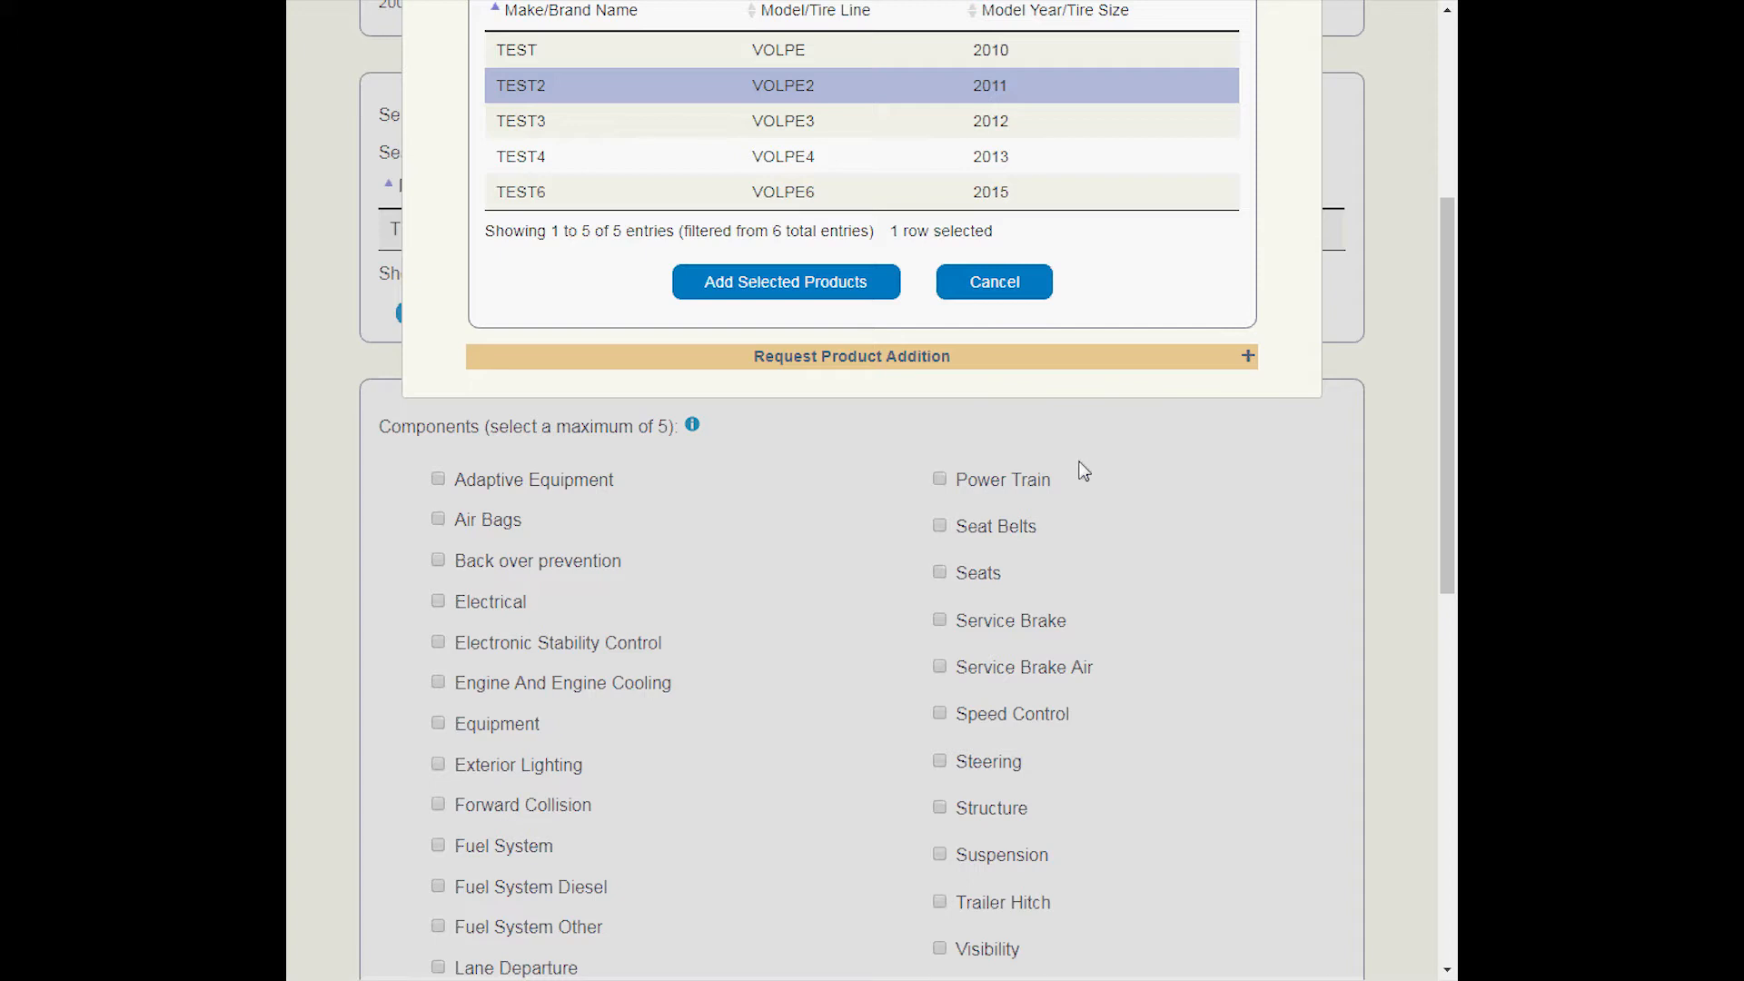
pyautogui.scroll(5, 1084, 471)
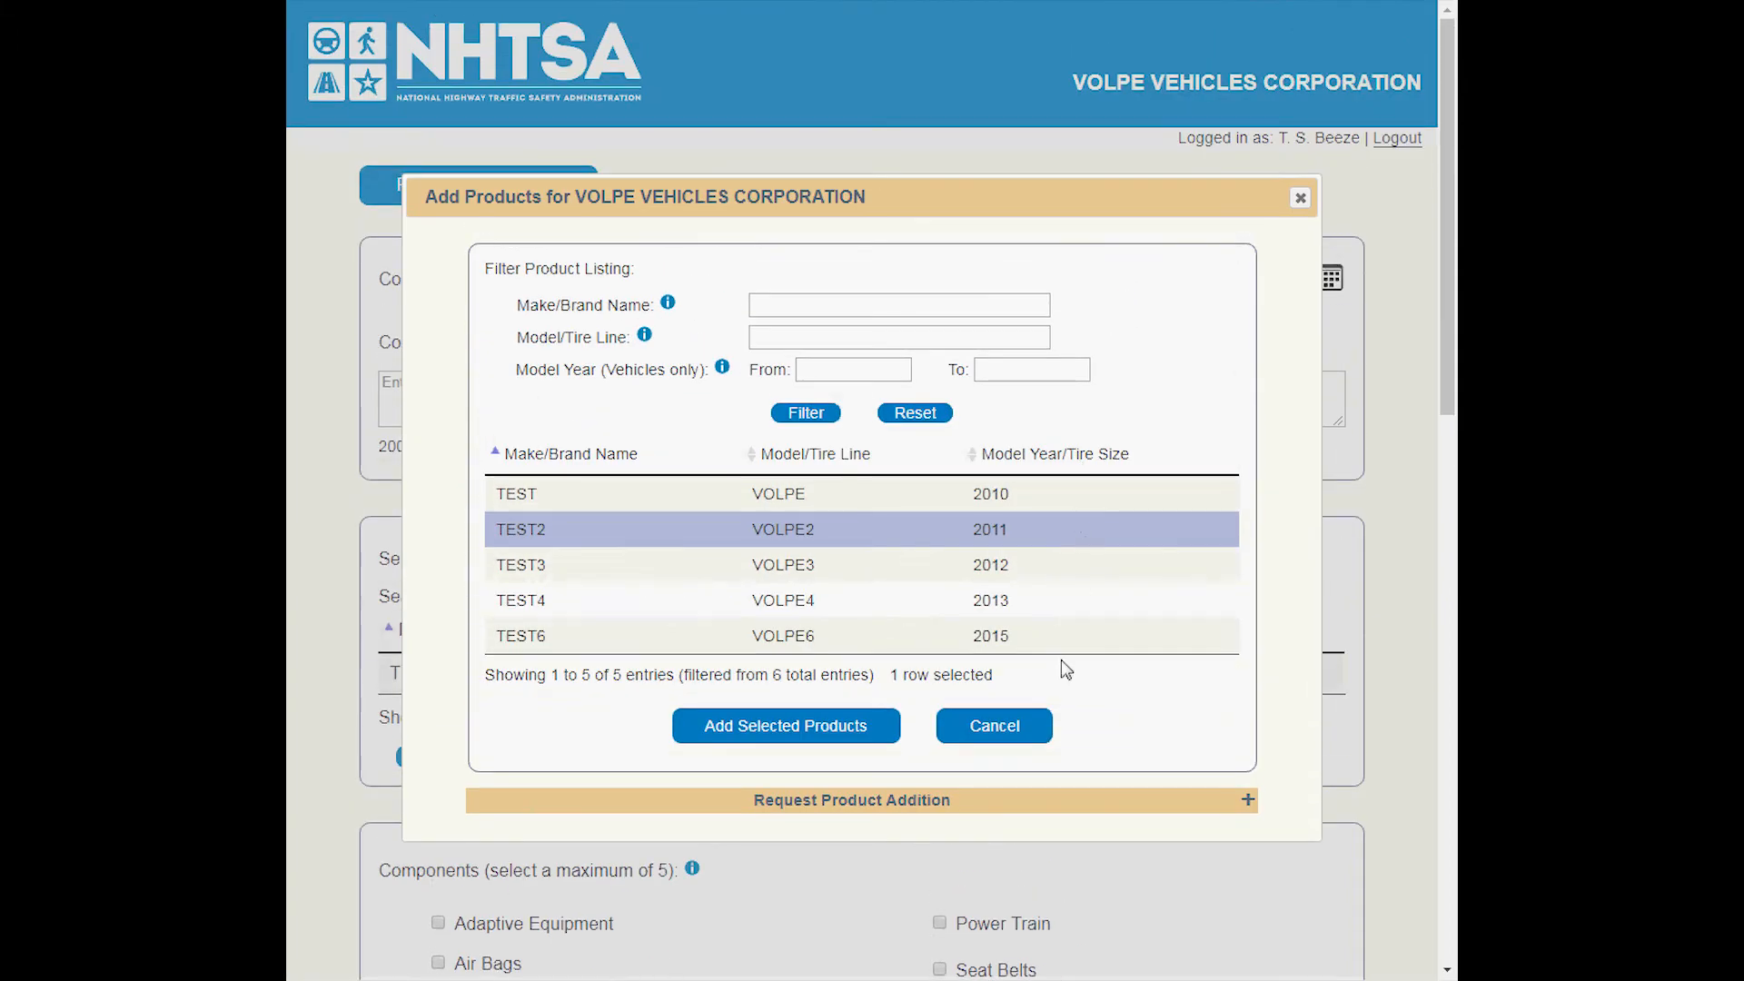
pyautogui.click(1027, 727)
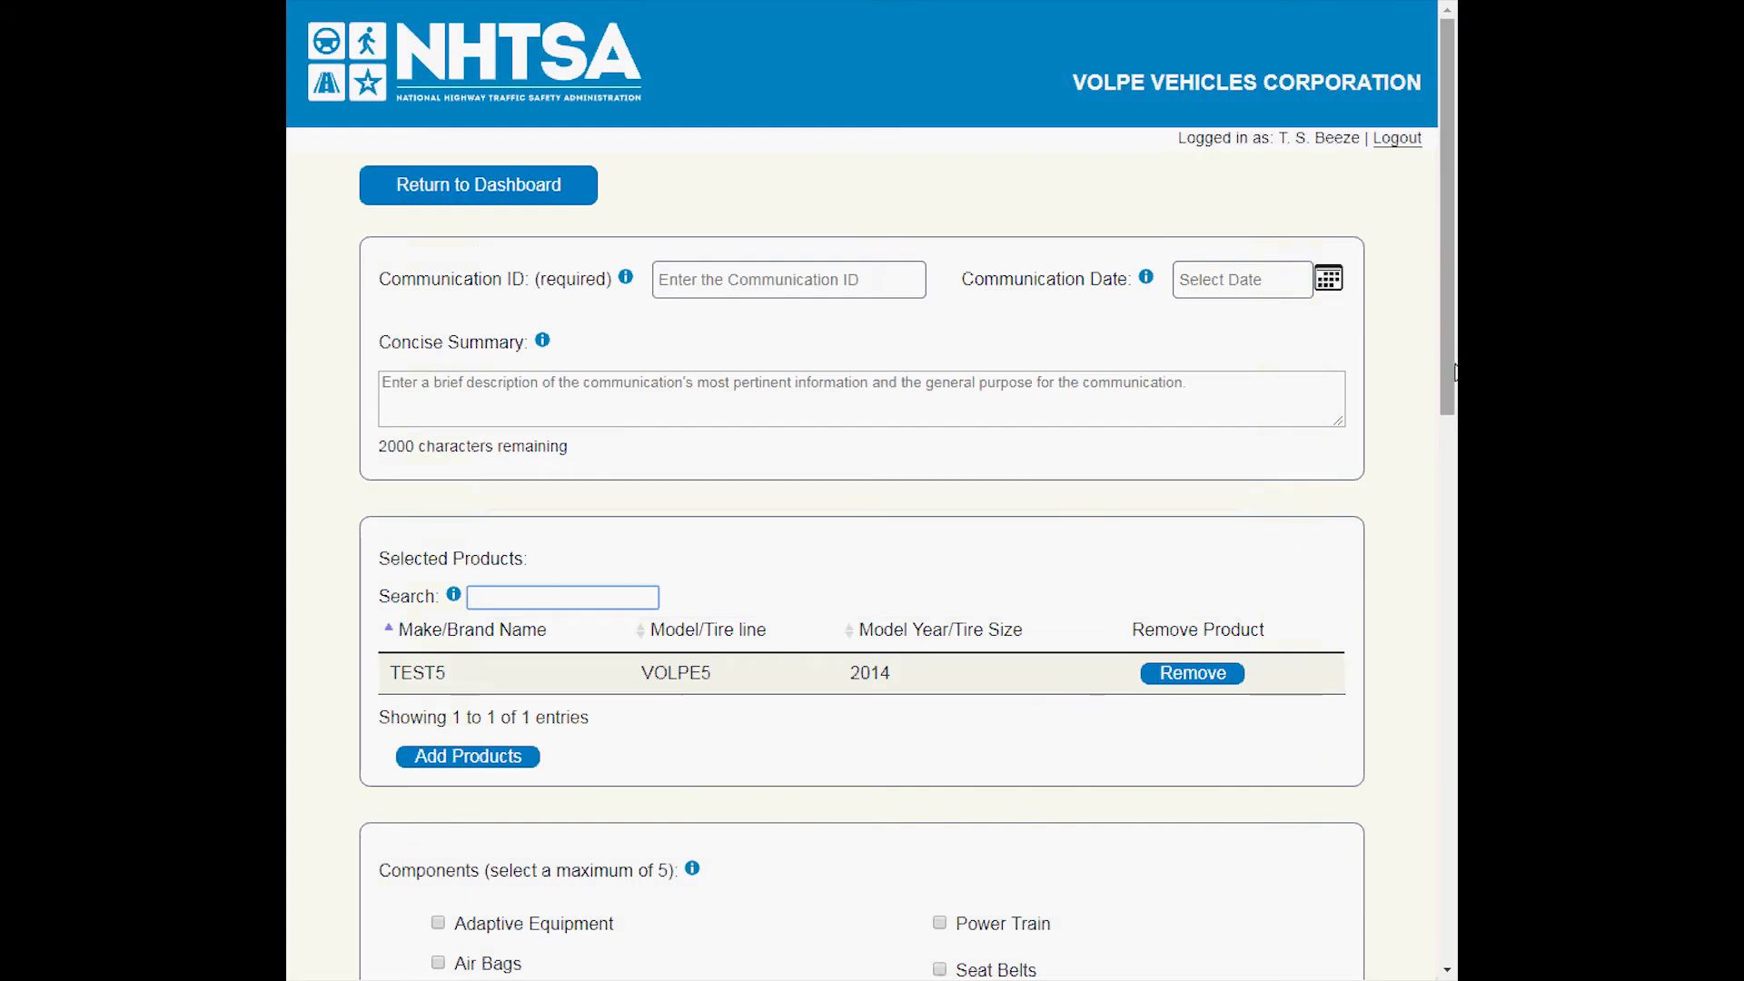
# Select the components Air Bags, Electronic Stability Control, Engine And Engine Cooling, Forward Collision and Trailer Hitch.
pyautogui.moveTo(1446, 369); pyautogui.dragTo(1402, 701)
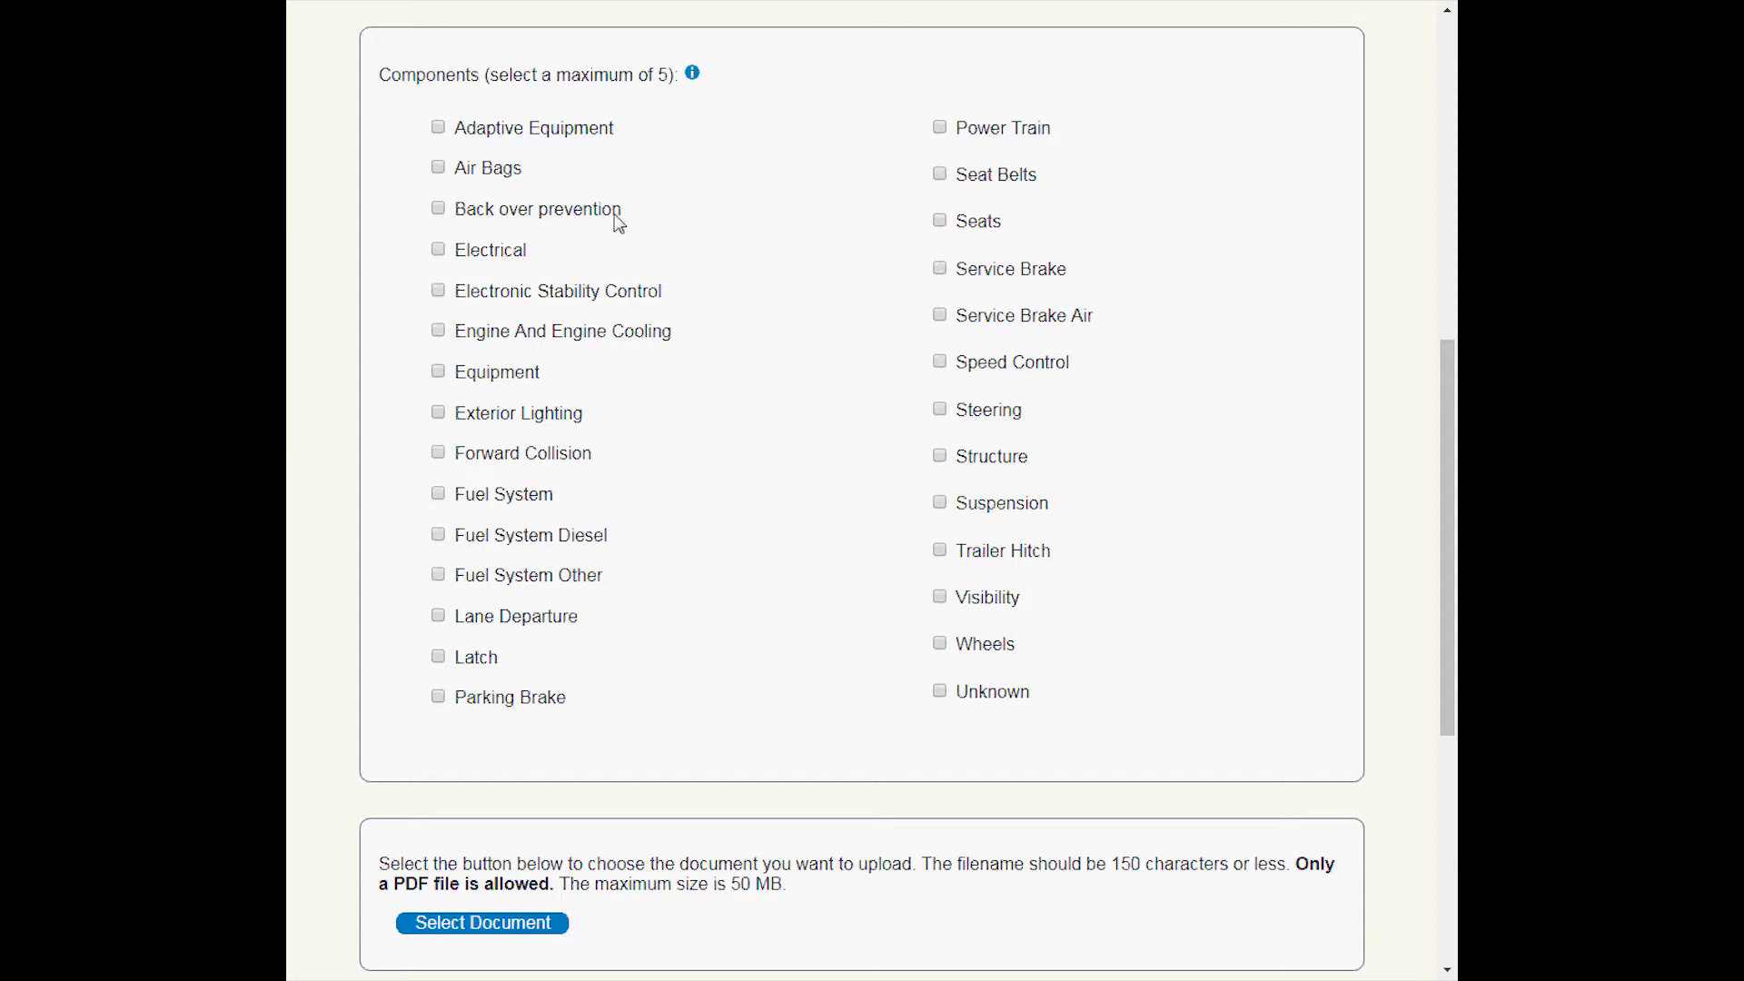
pyautogui.click(441, 169)
pyautogui.click(441, 291)
pyautogui.click(439, 332)
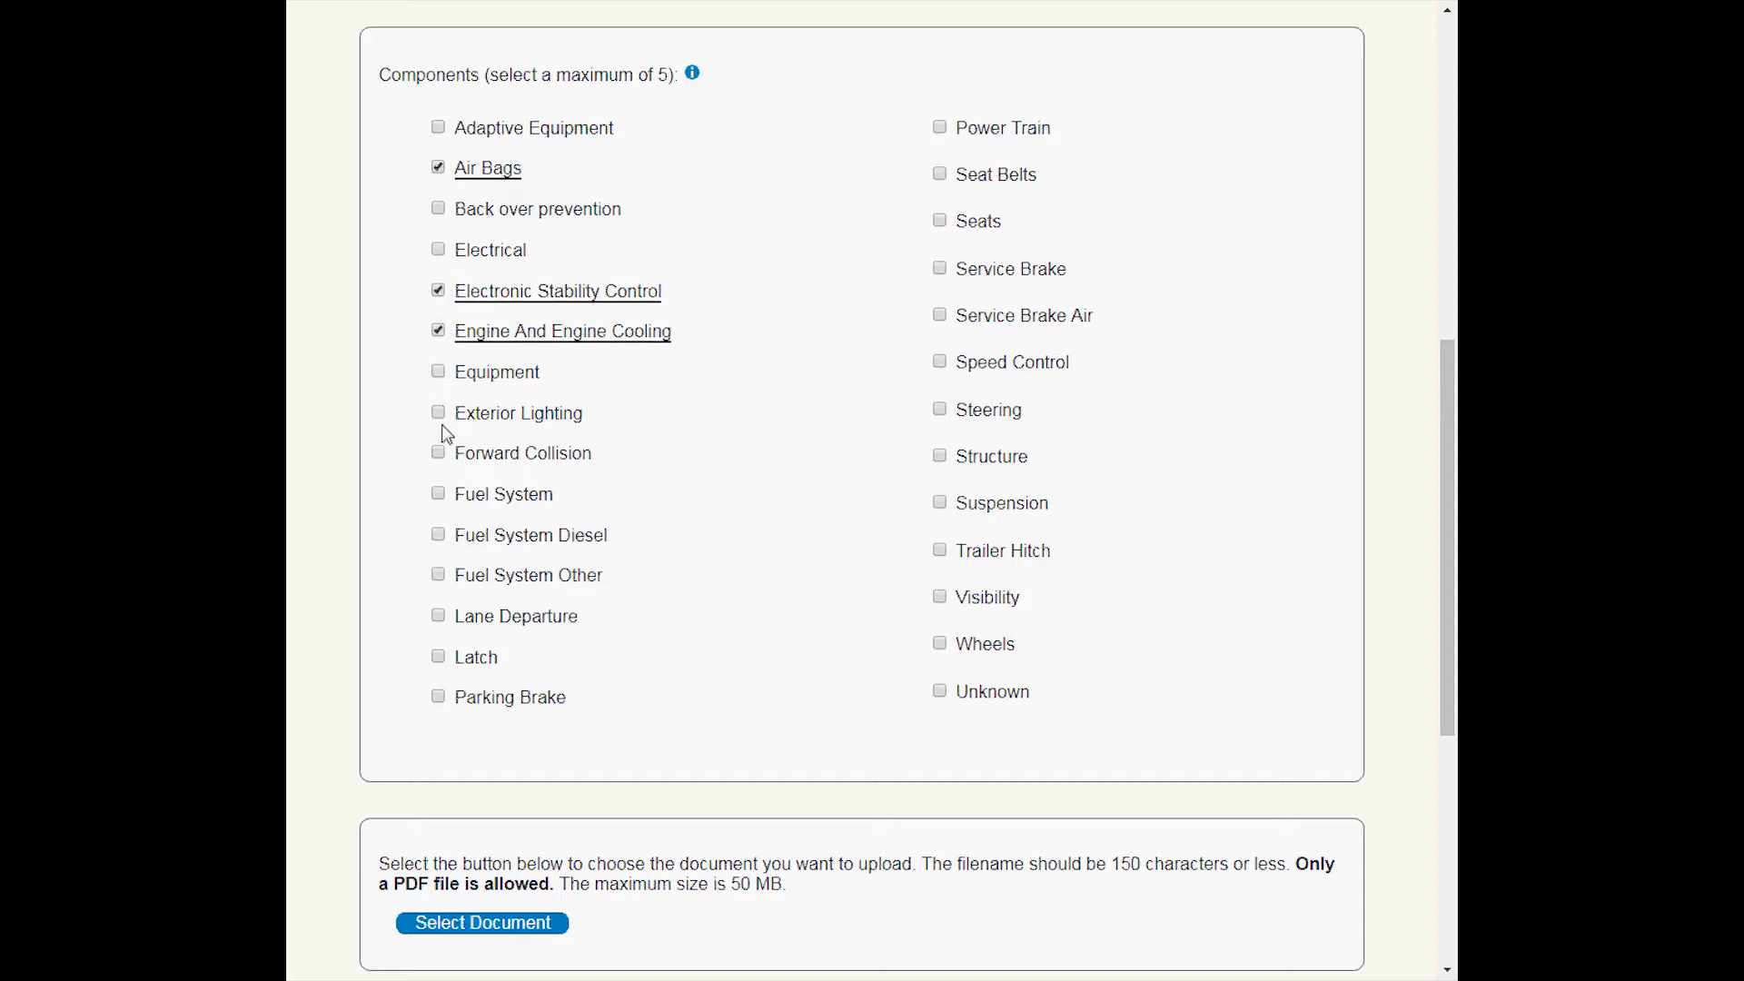
pyautogui.click(438, 457)
pyautogui.click(939, 551)
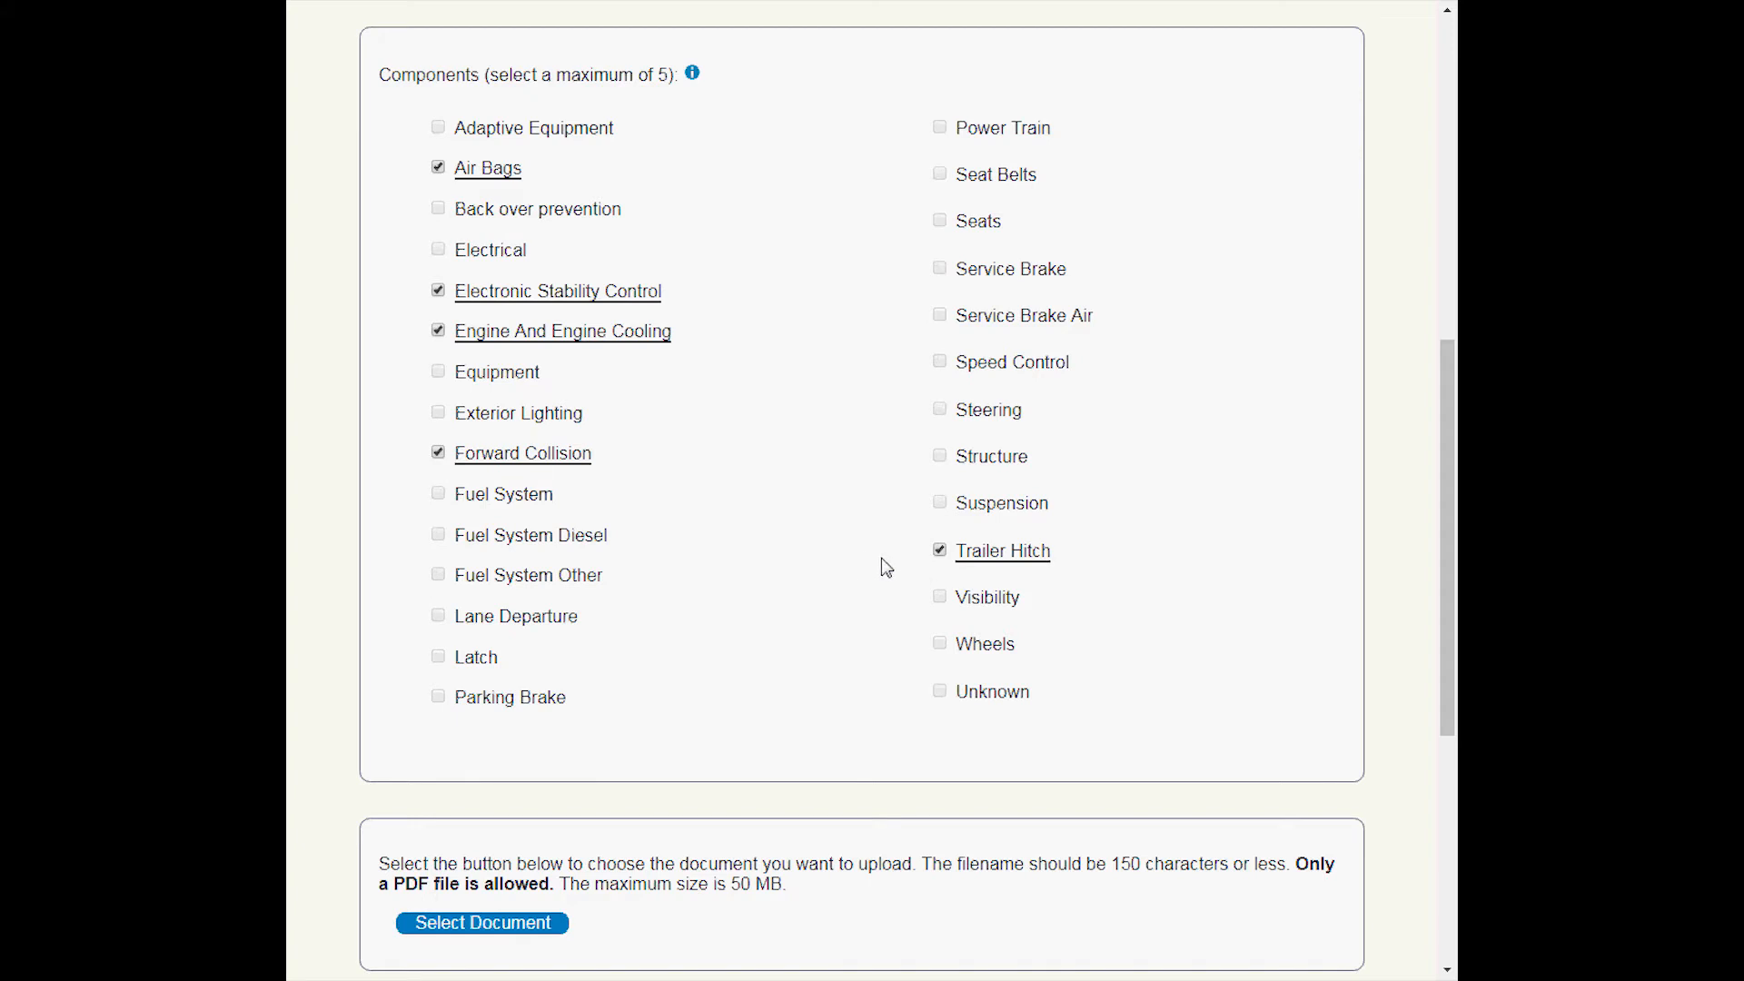
# Deselect all five selected components, from Trailer Hitch back to Air Bags.
pyautogui.click(939, 552)
pyautogui.click(439, 454)
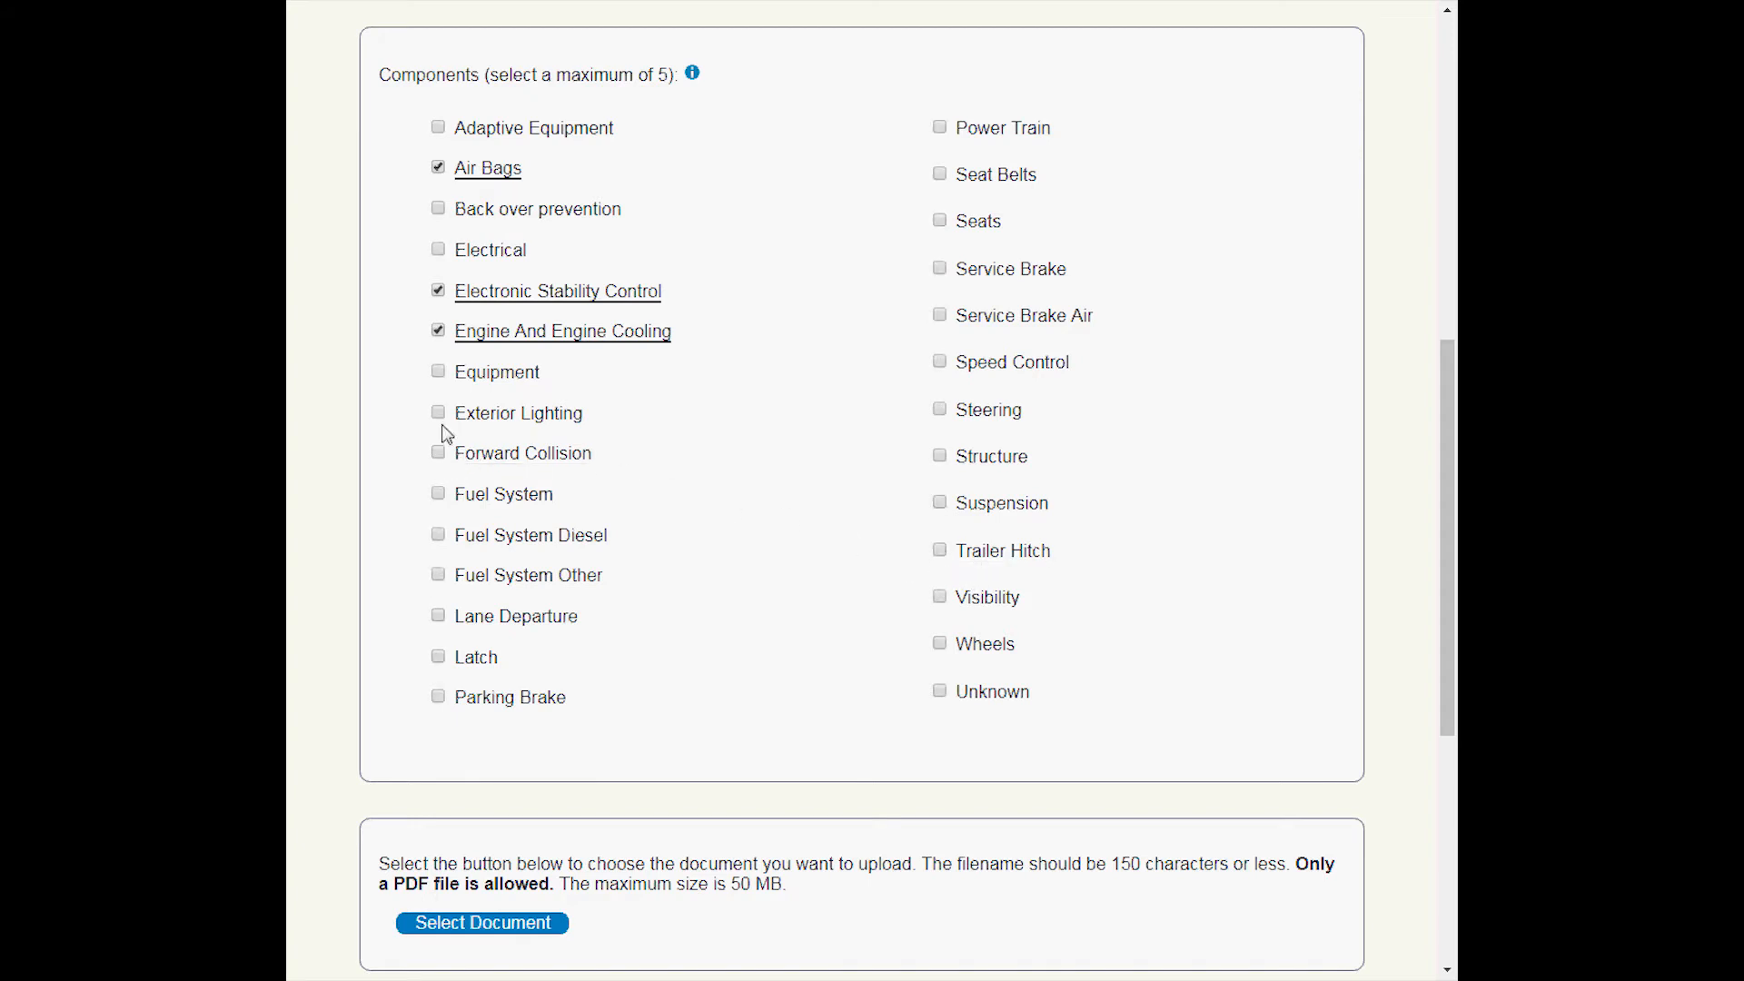
pyautogui.click(438, 331)
pyautogui.click(438, 290)
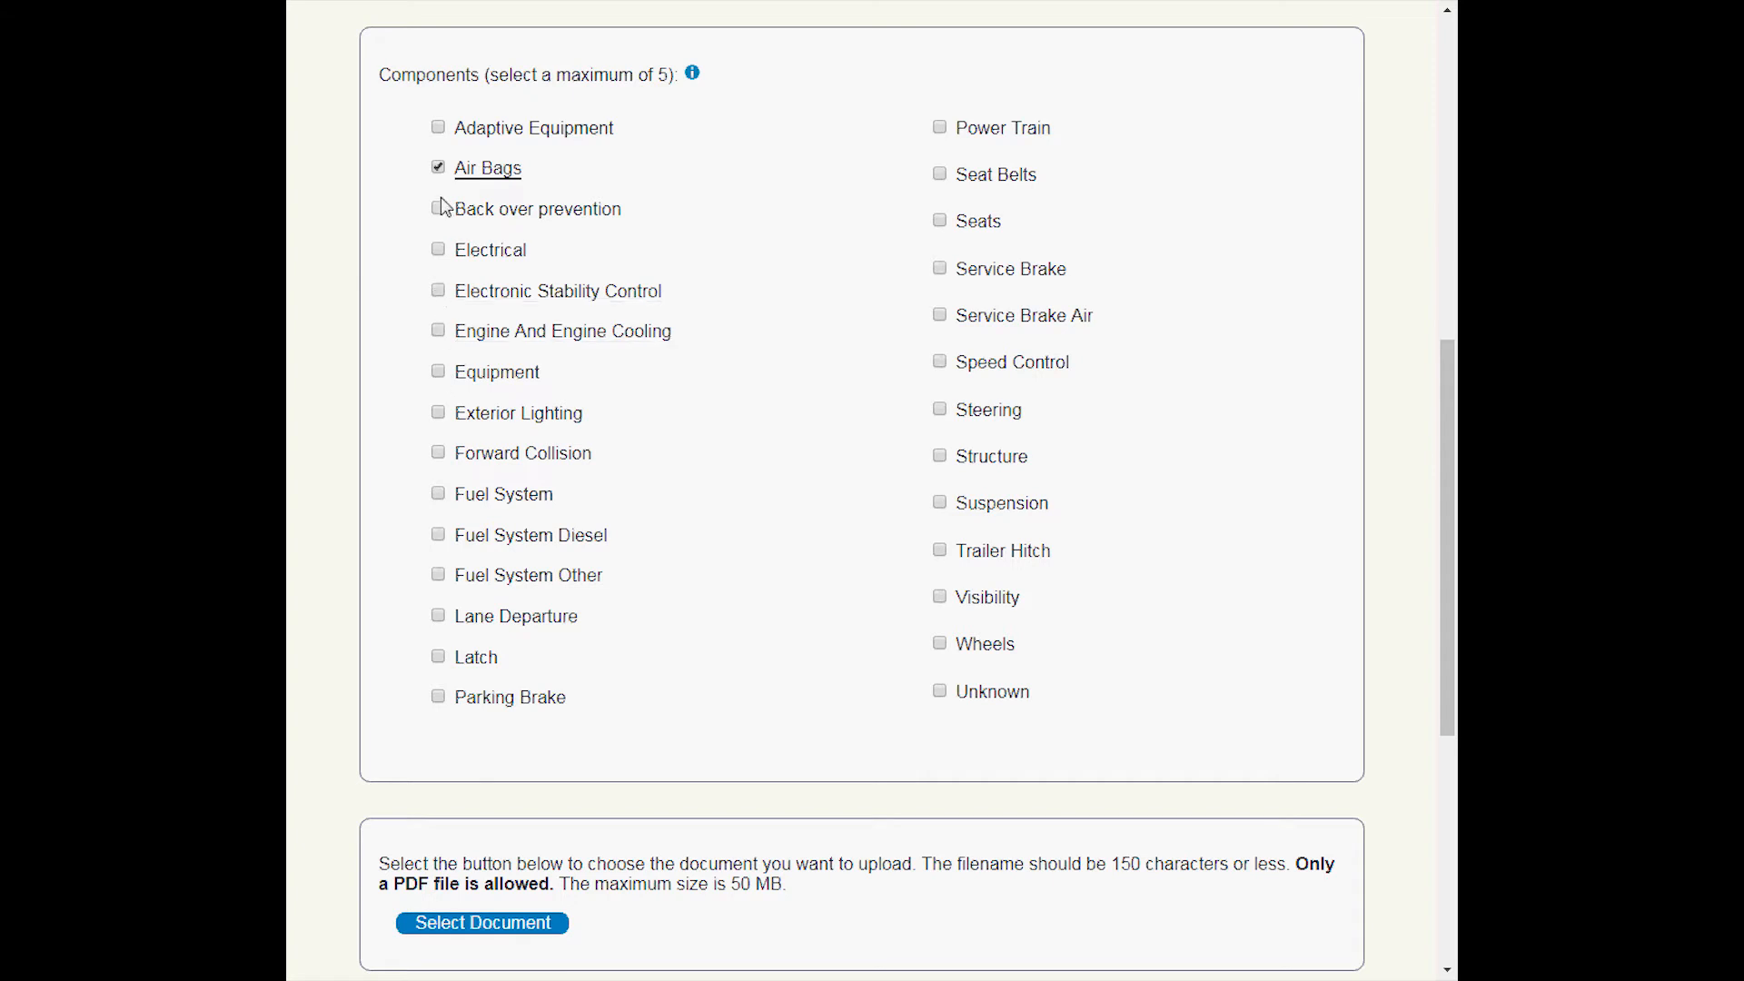
pyautogui.click(438, 167)
# Attach the file DEMO.pdf as the submission's document.
pyautogui.scroll(-5, 781, 356)
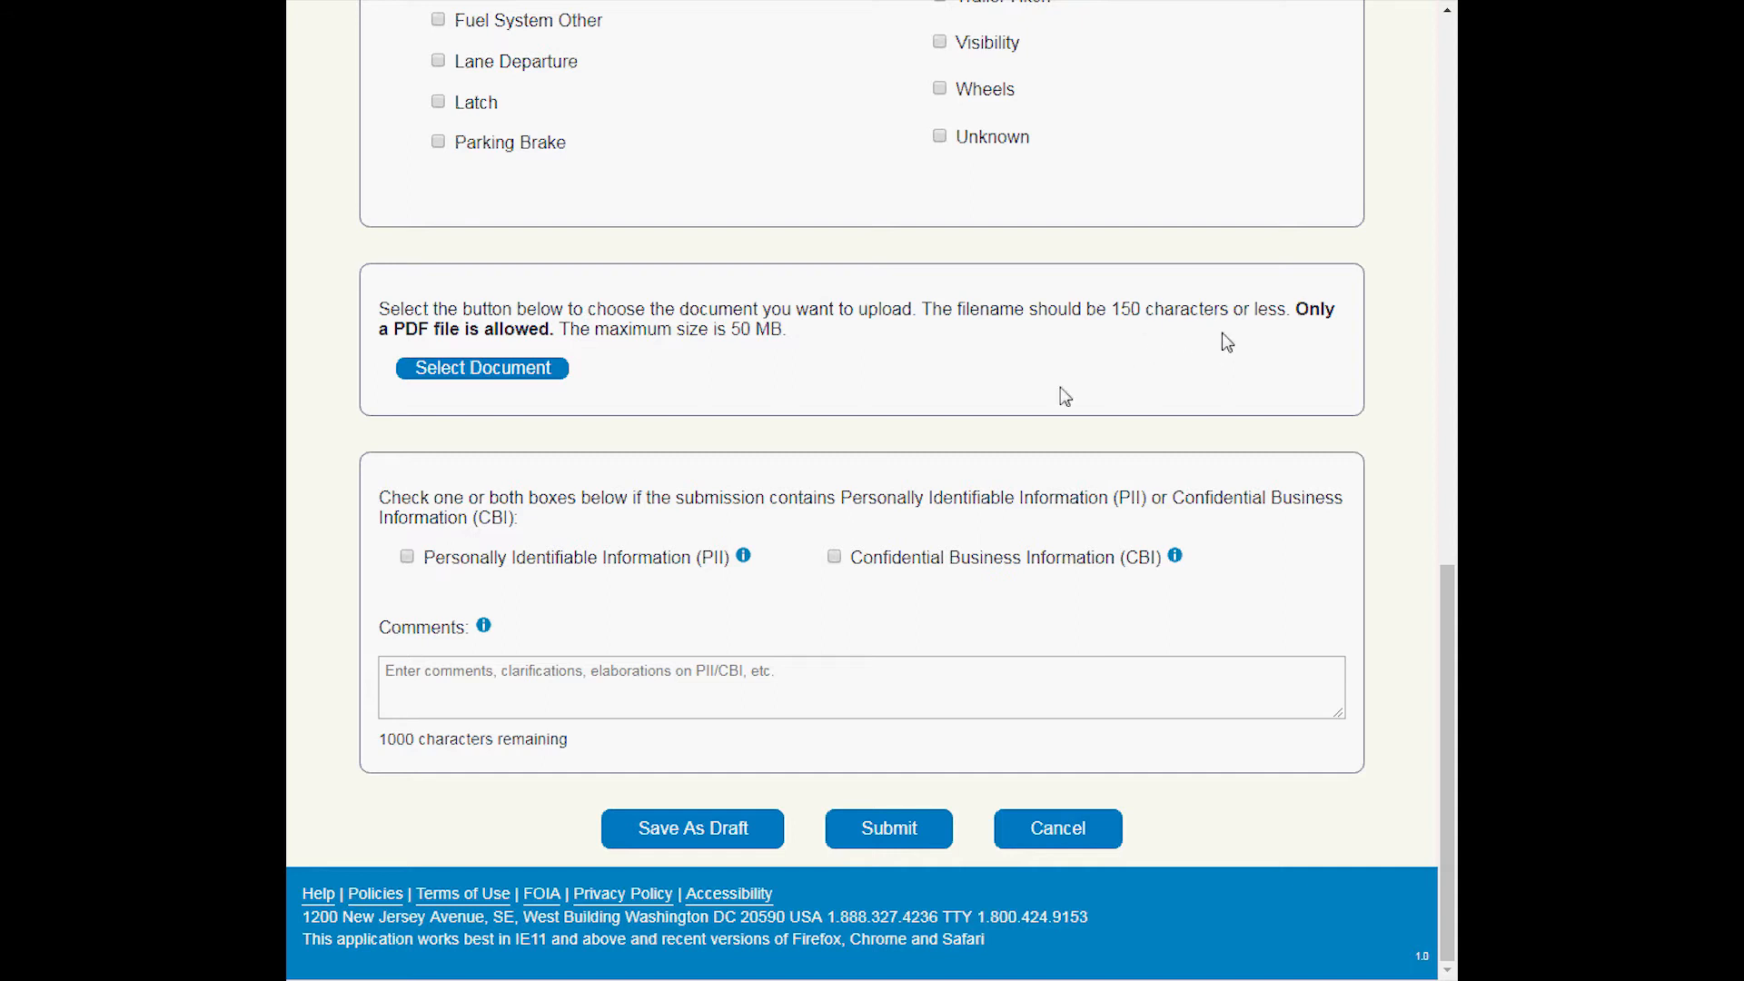
pyautogui.click(533, 381)
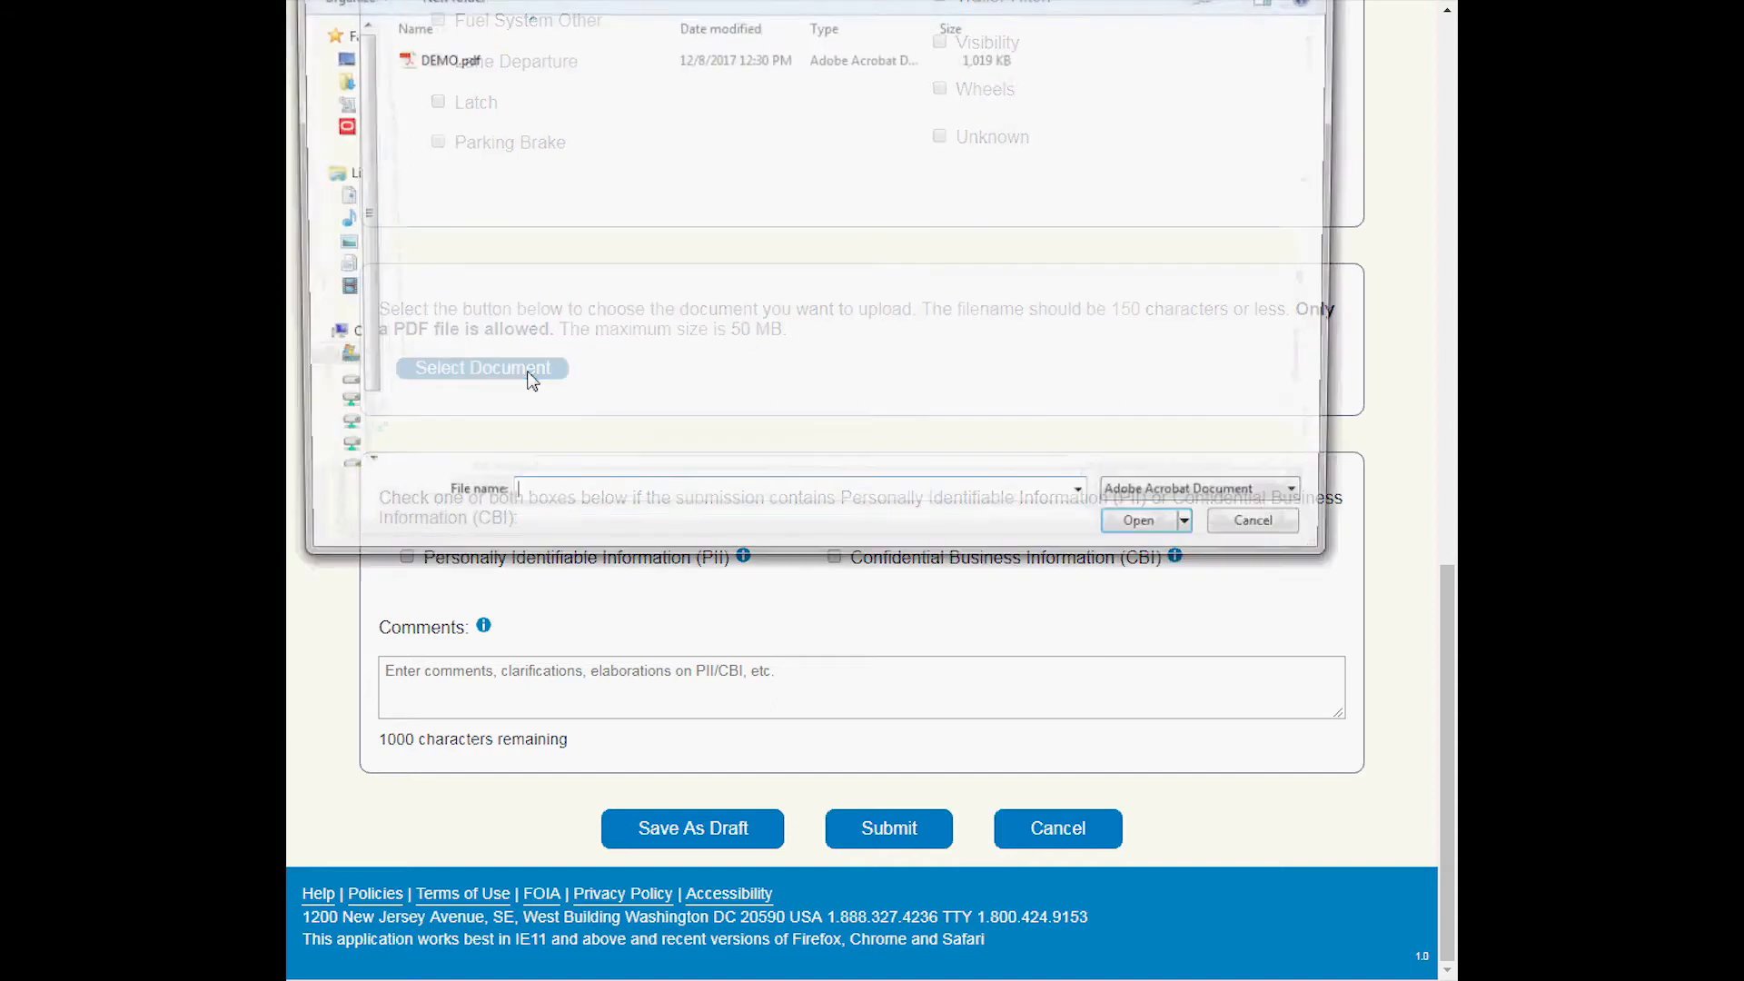
pyautogui.click(443, 61)
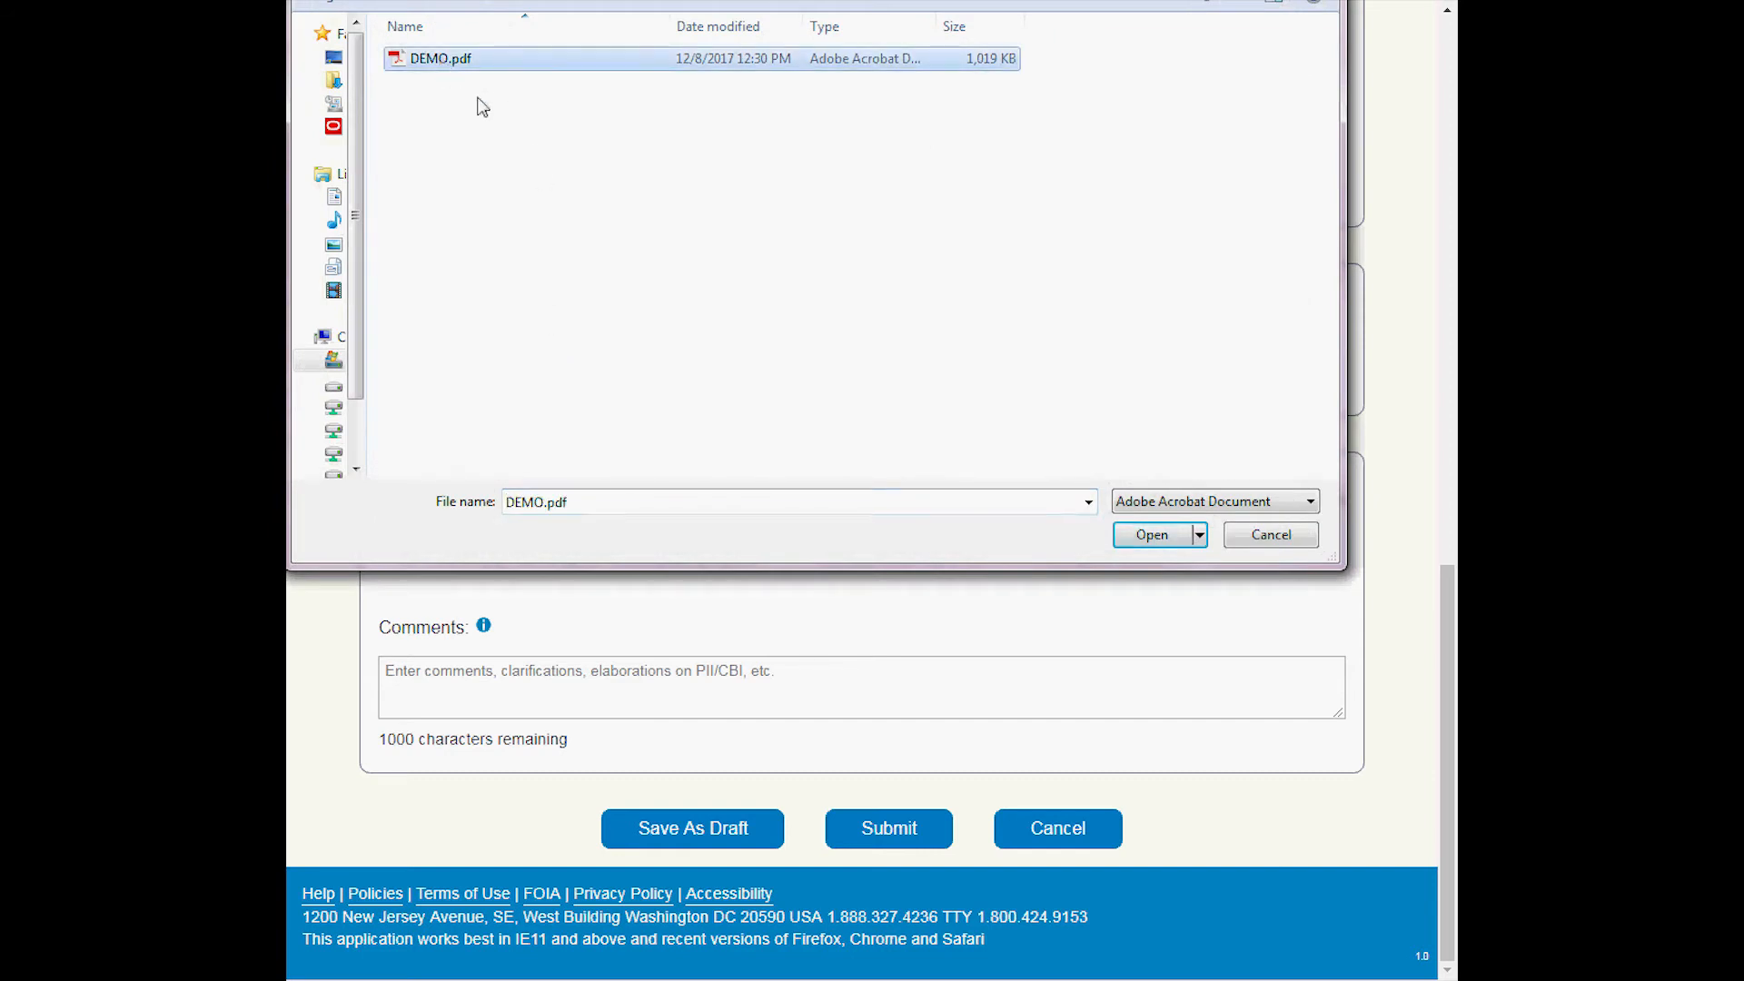
pyautogui.click(1158, 539)
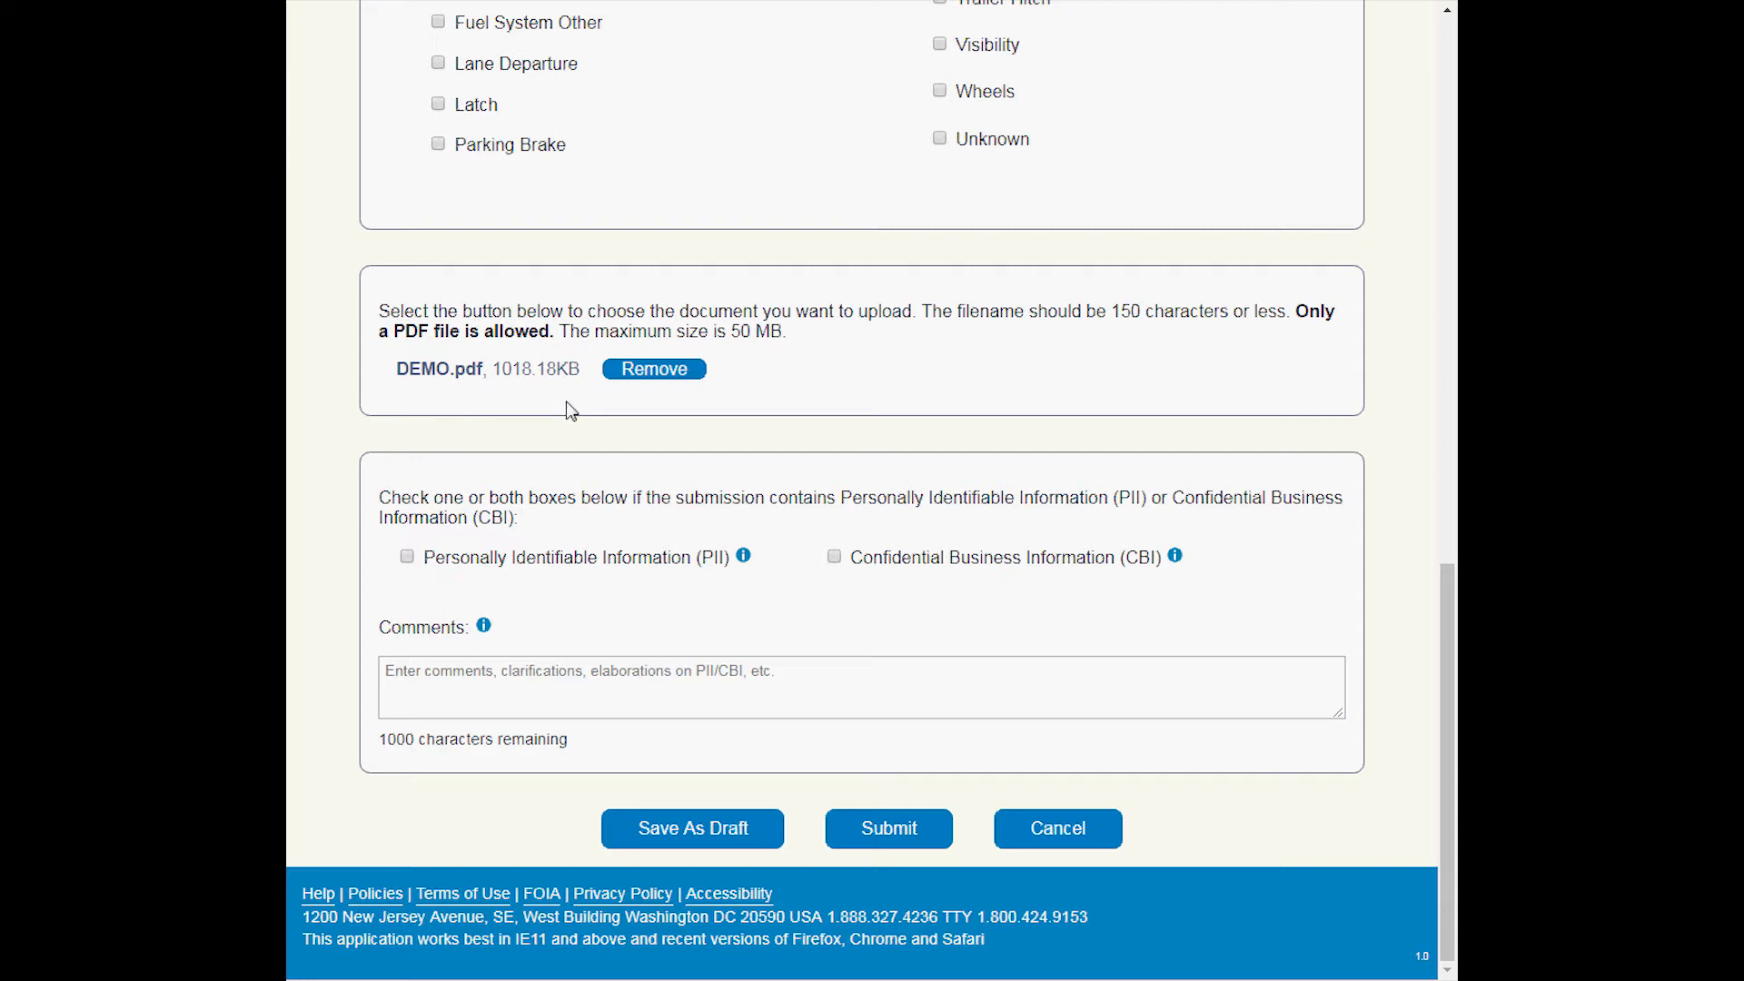
# Remove the attached DEMO.pdf from the submission and place the cursor in the Comments field.
pyautogui.click(653, 371)
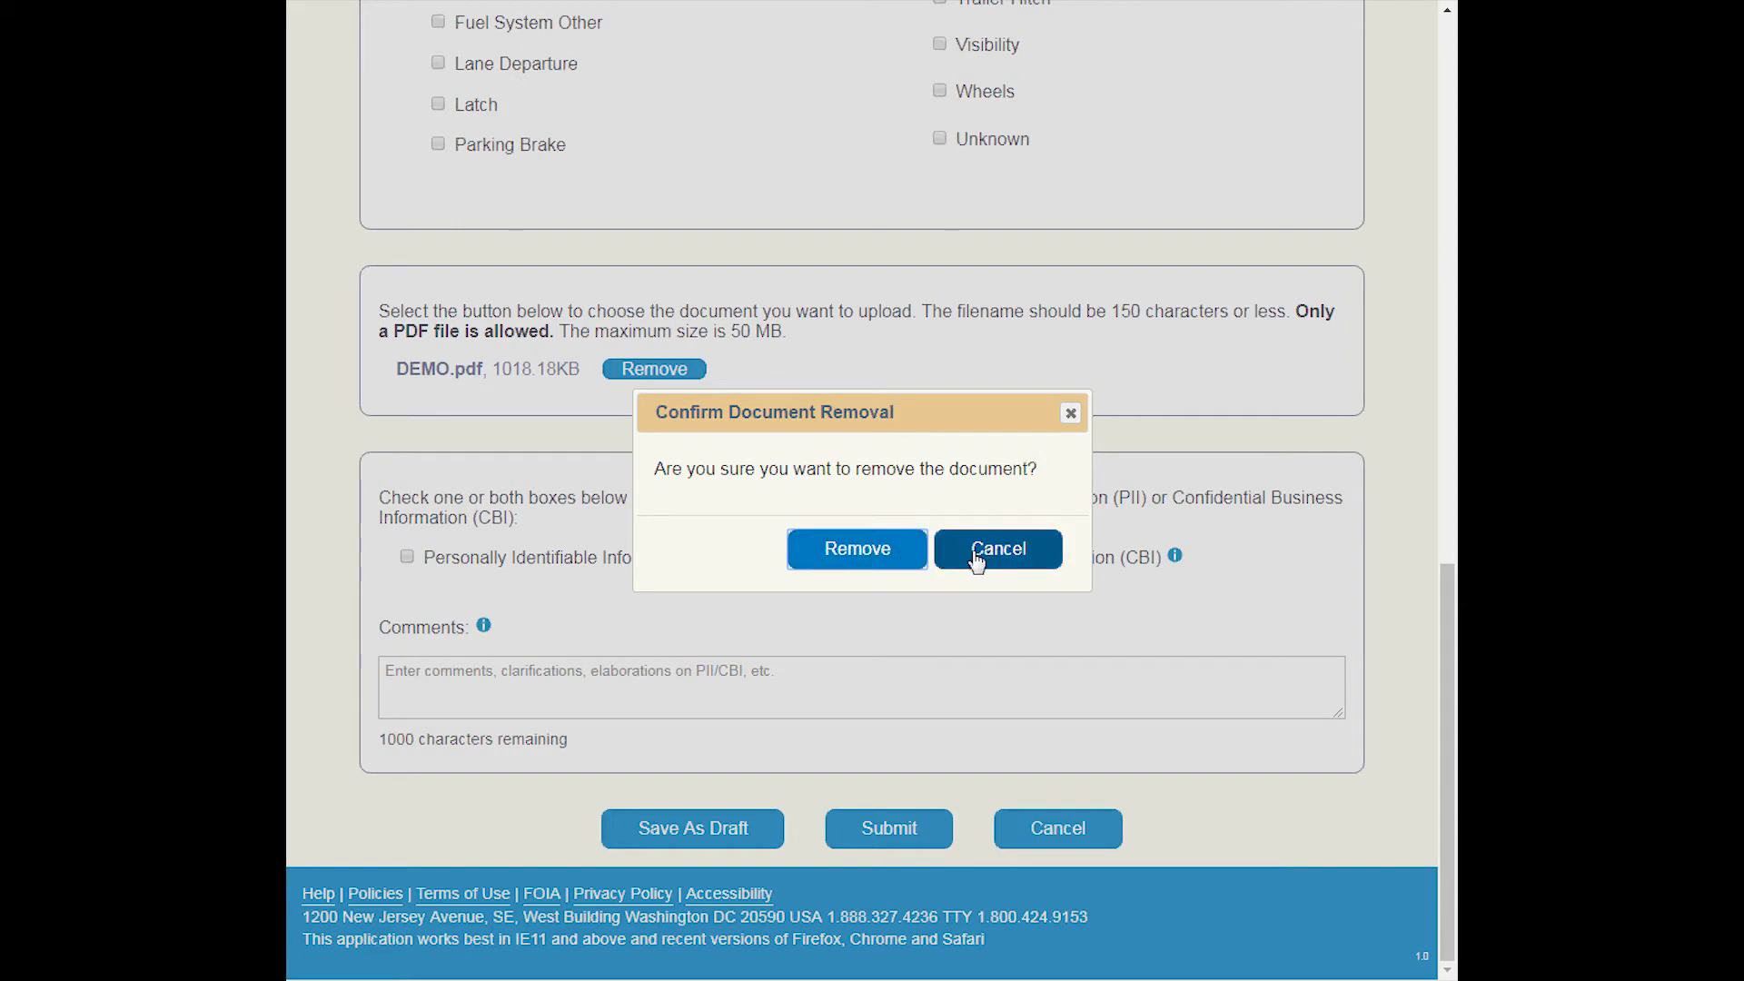
pyautogui.click(854, 552)
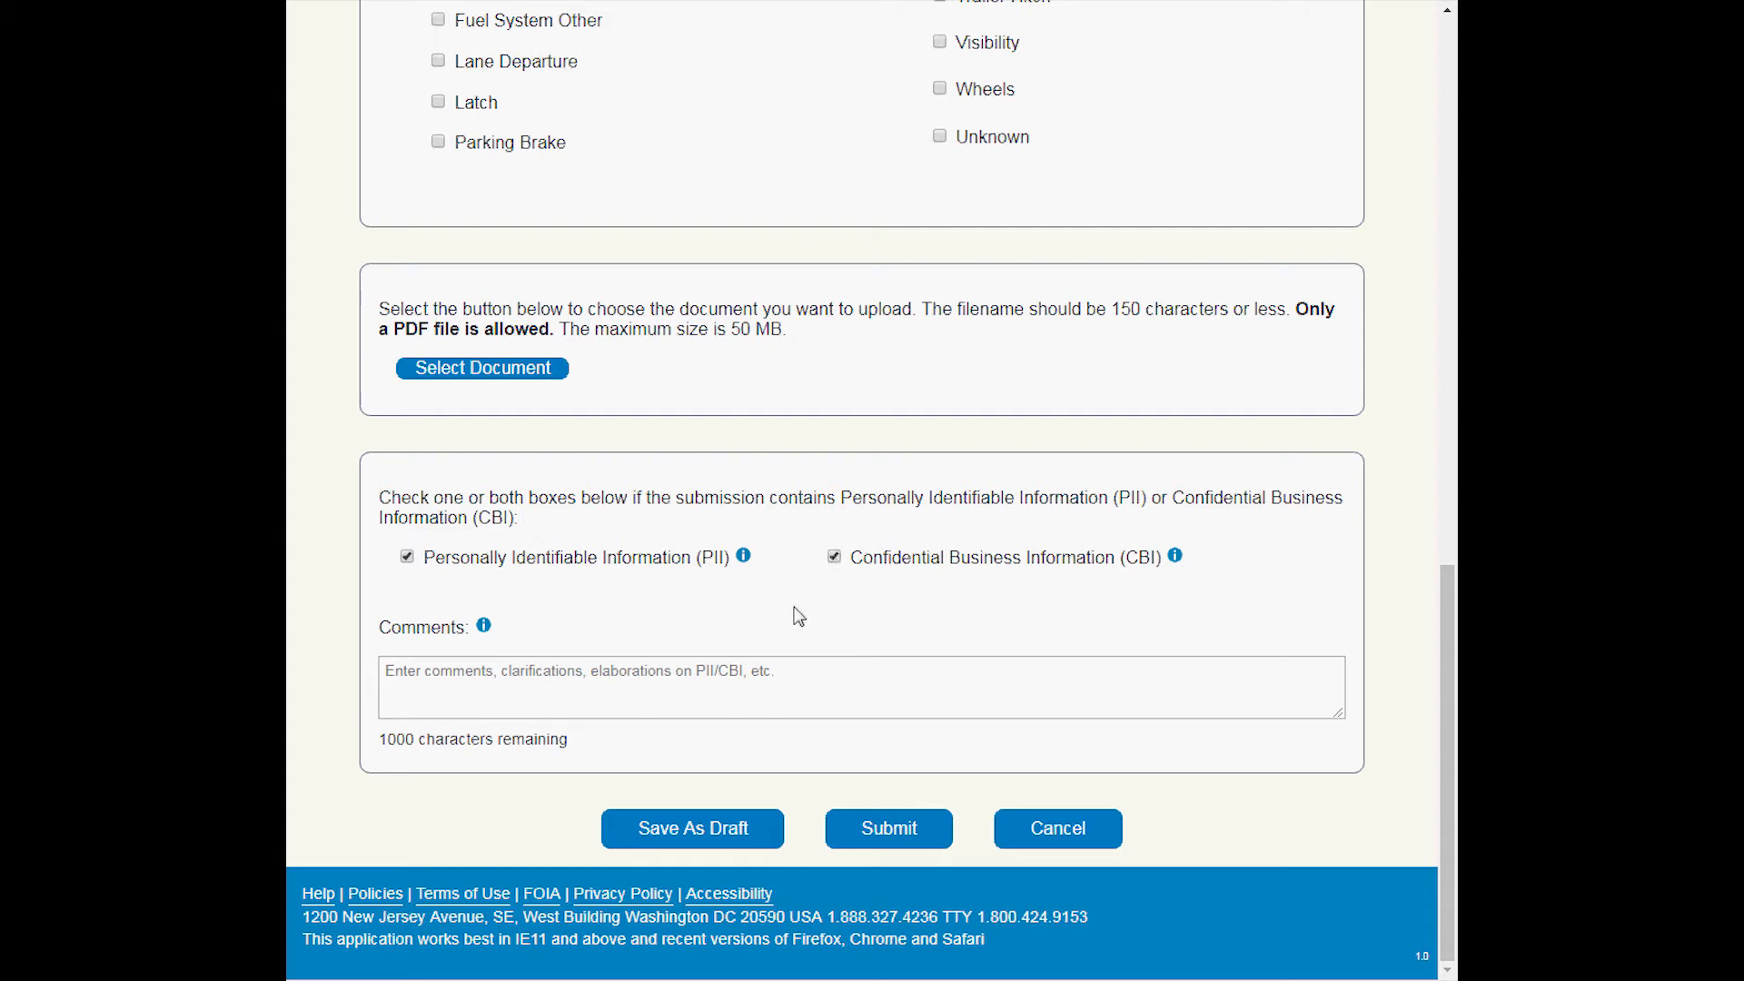
pyautogui.click(583, 687)
# Enter MCP 101 as the Communication ID and set the Communication Date to 12/04/2017.
pyautogui.moveTo(1449, 647); pyautogui.dragTo(1431, 79)
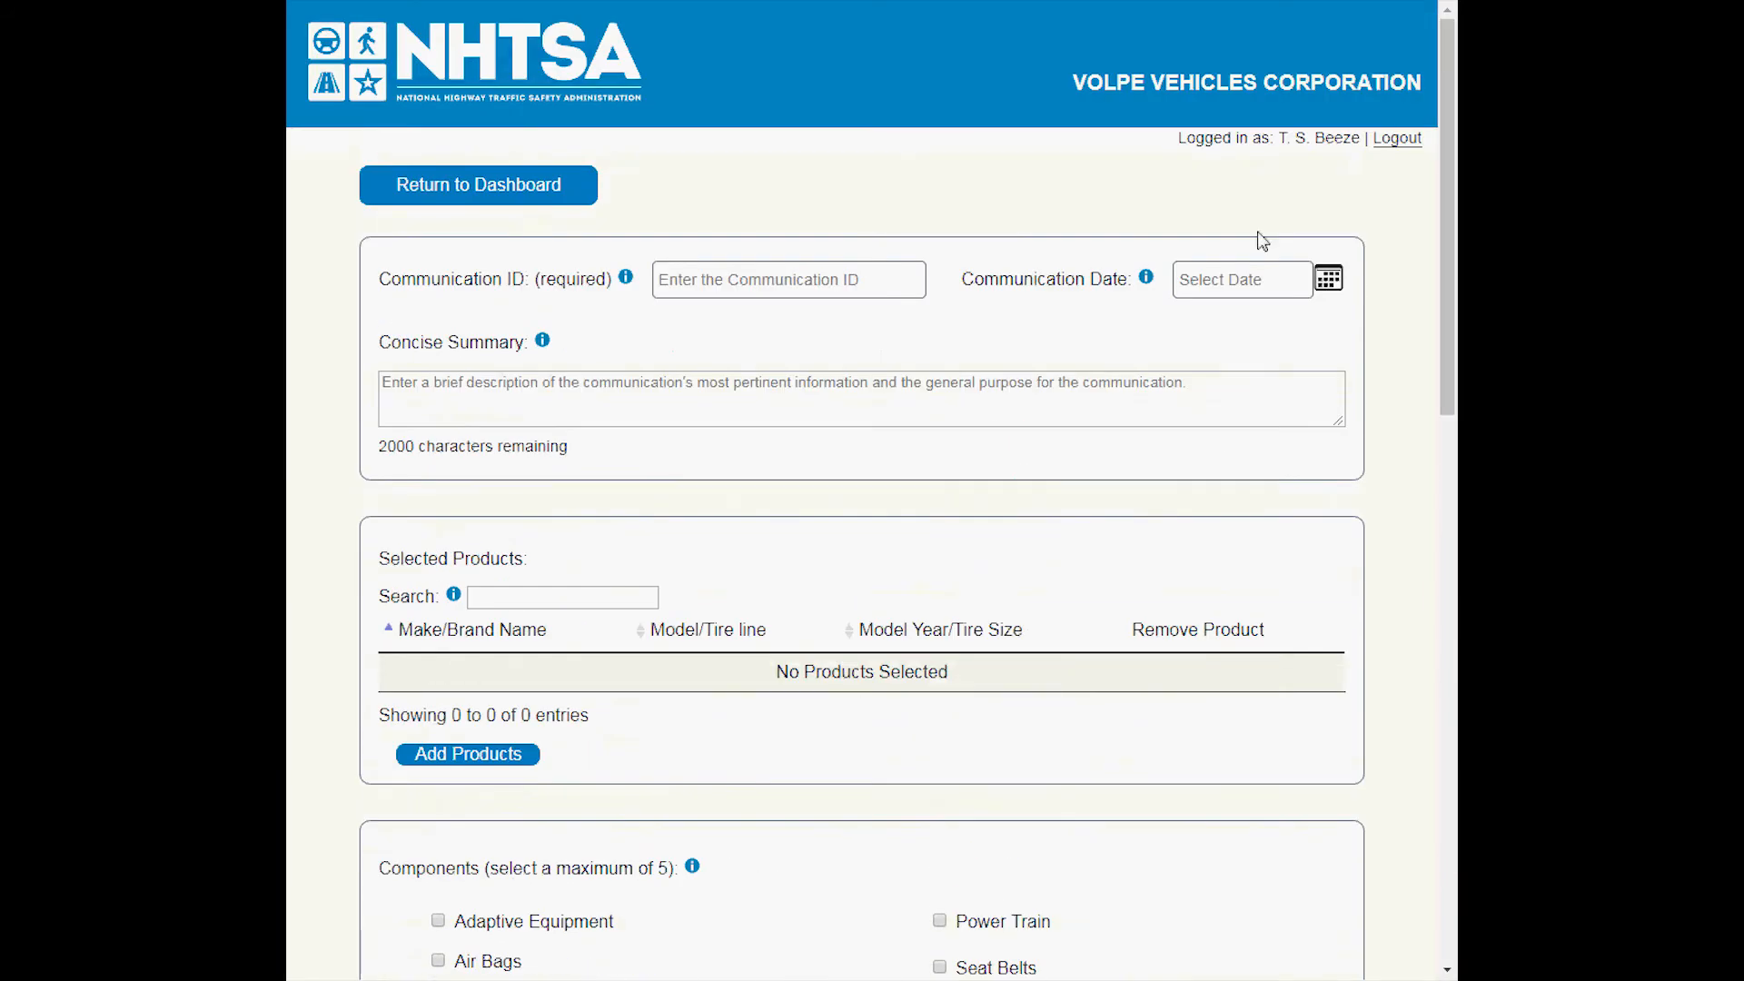
pyautogui.click(757, 283)
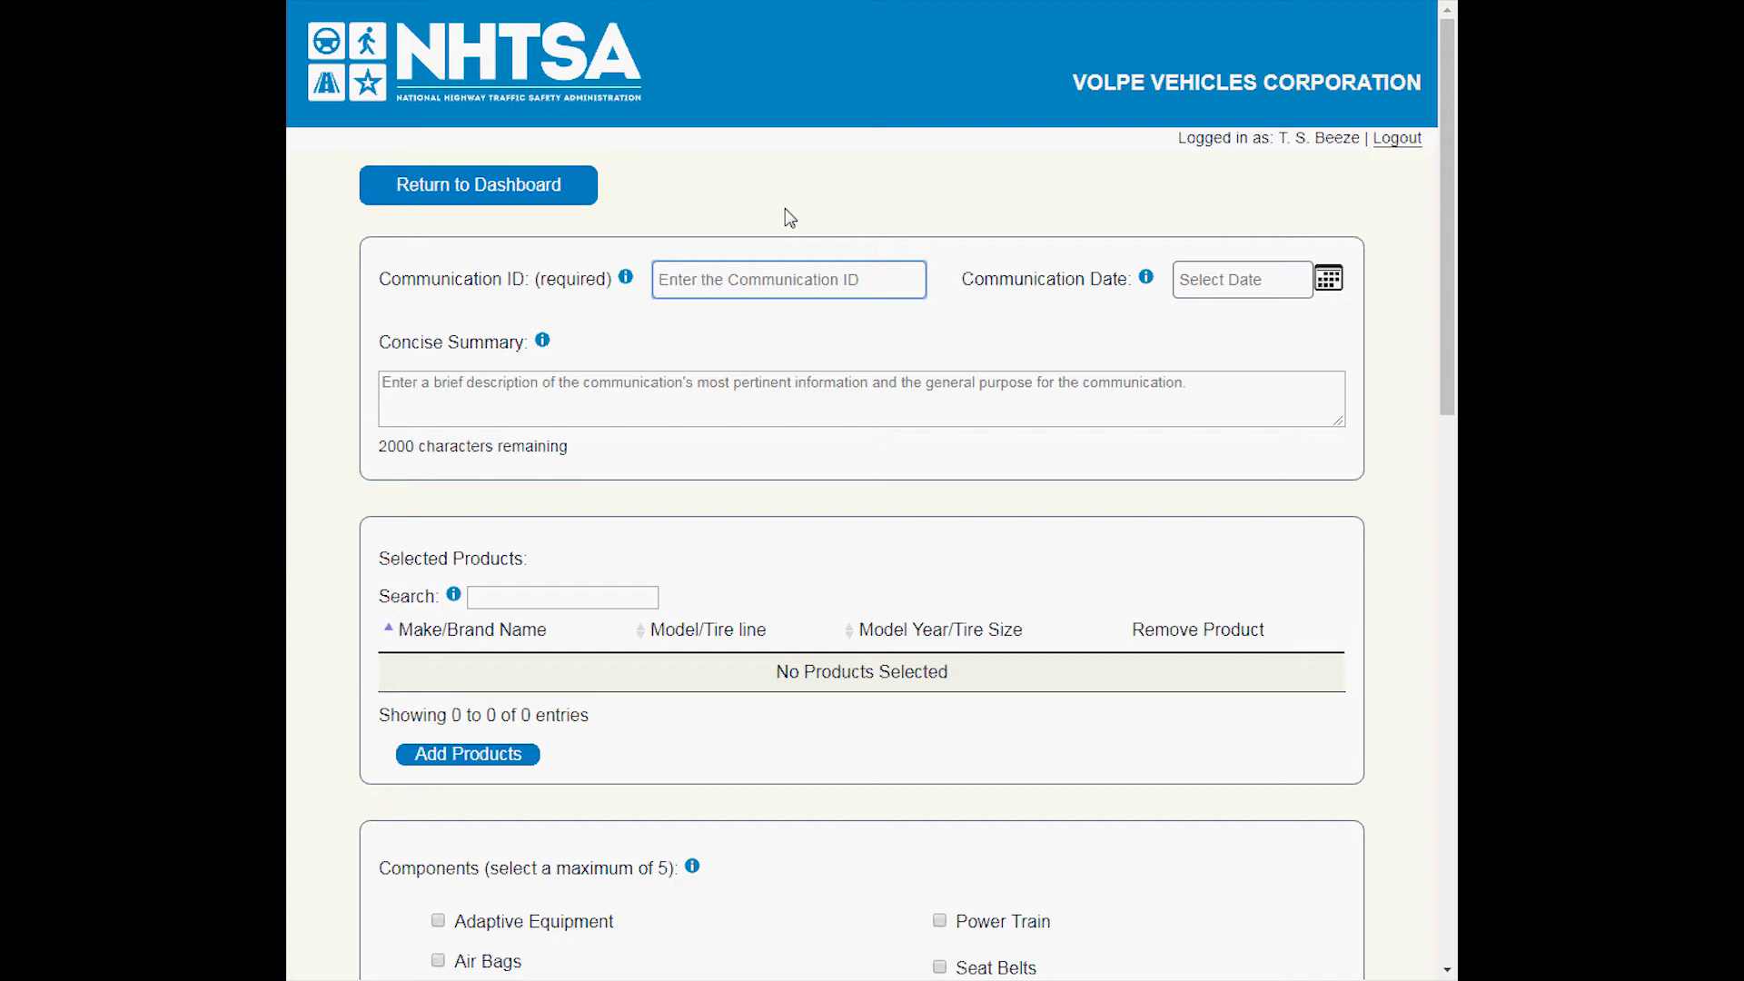
pyautogui.write('MCP 101')
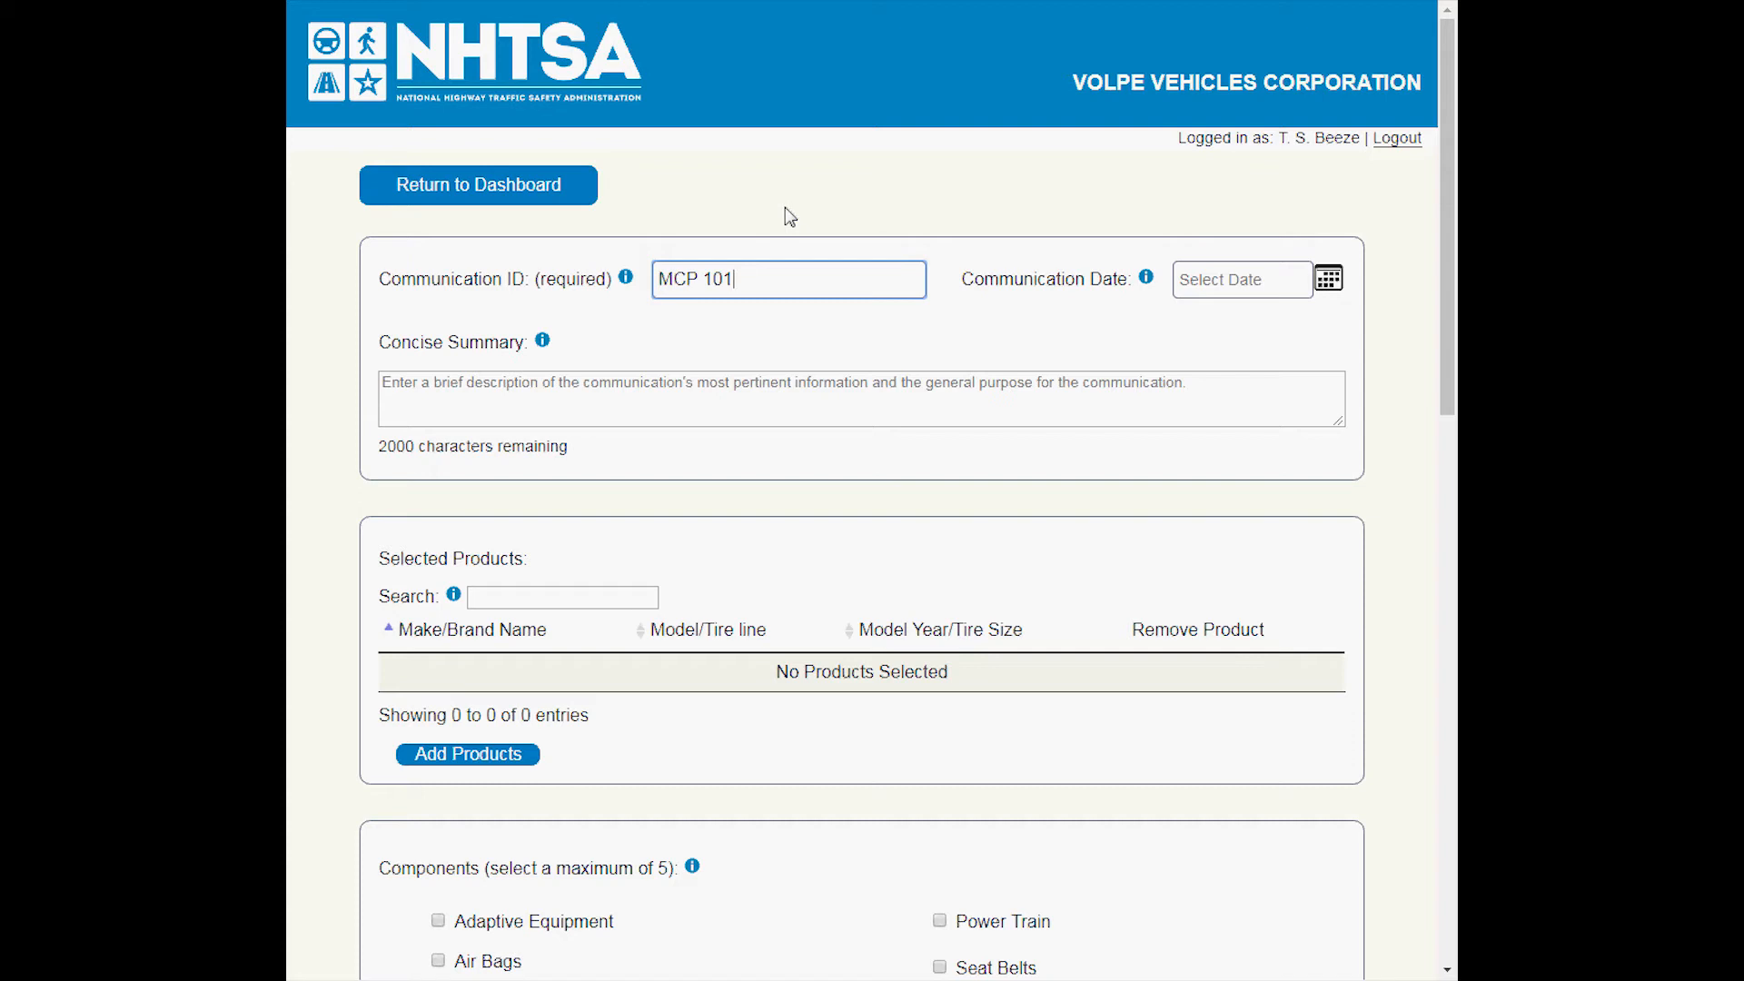
pyautogui.click(1327, 285)
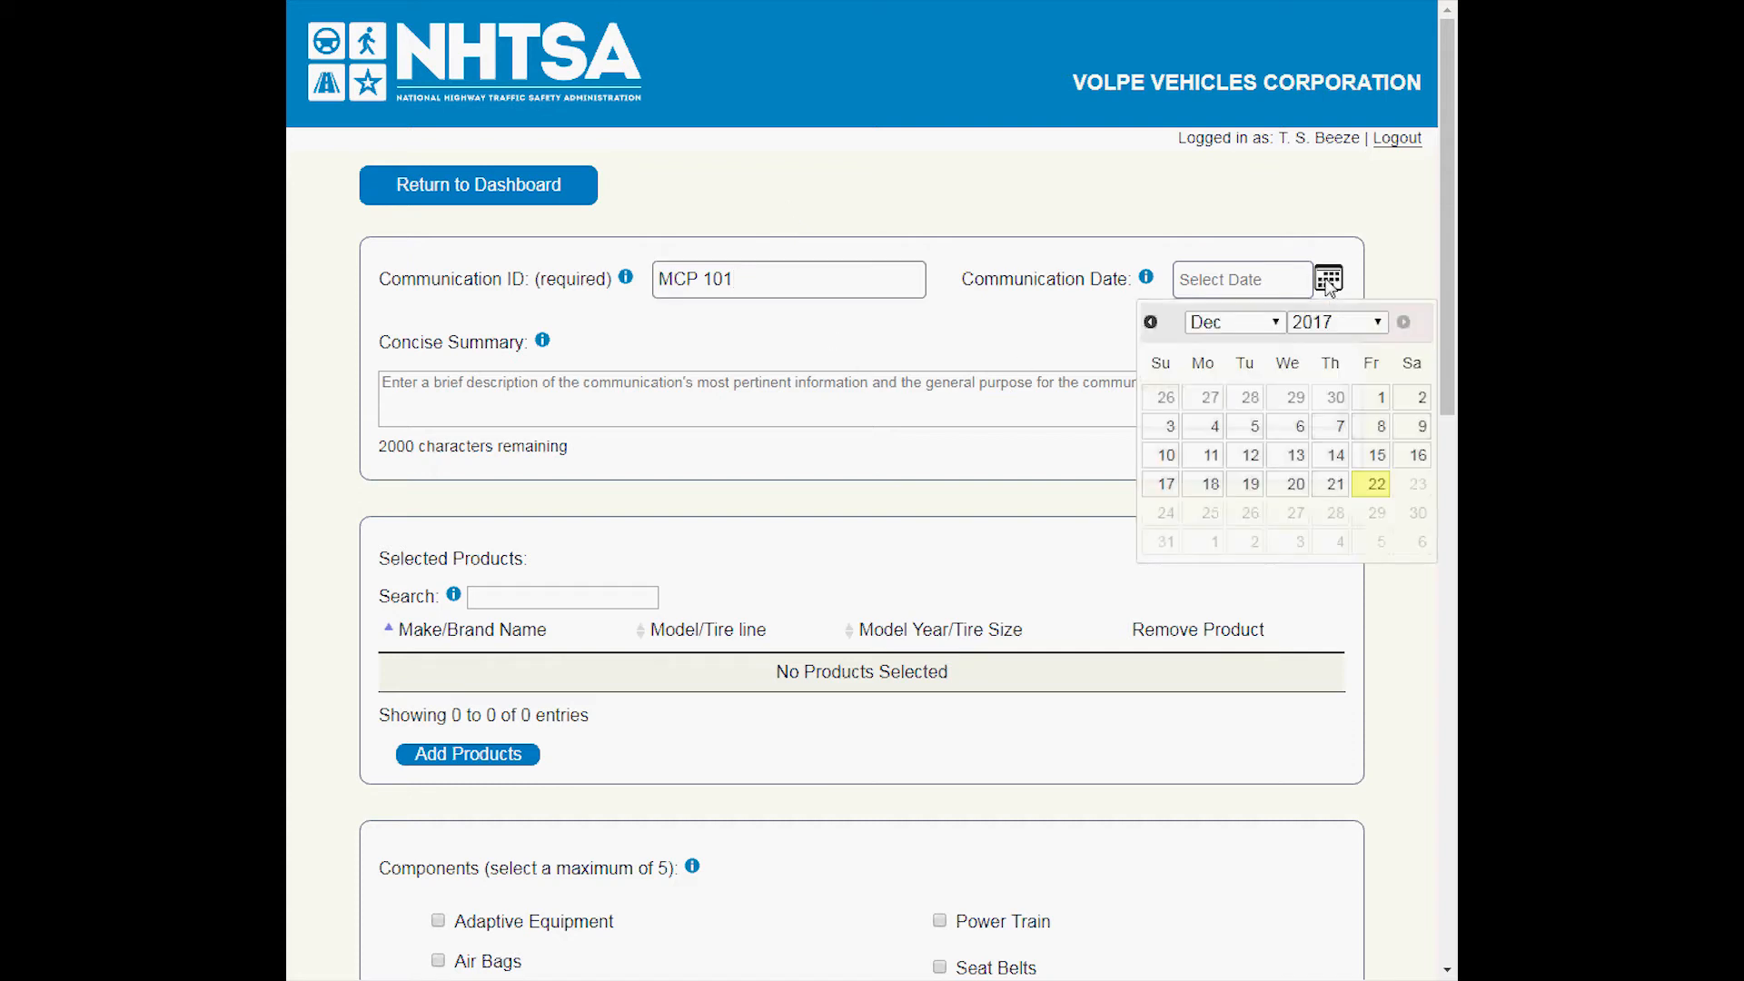
pyautogui.click(1210, 430)
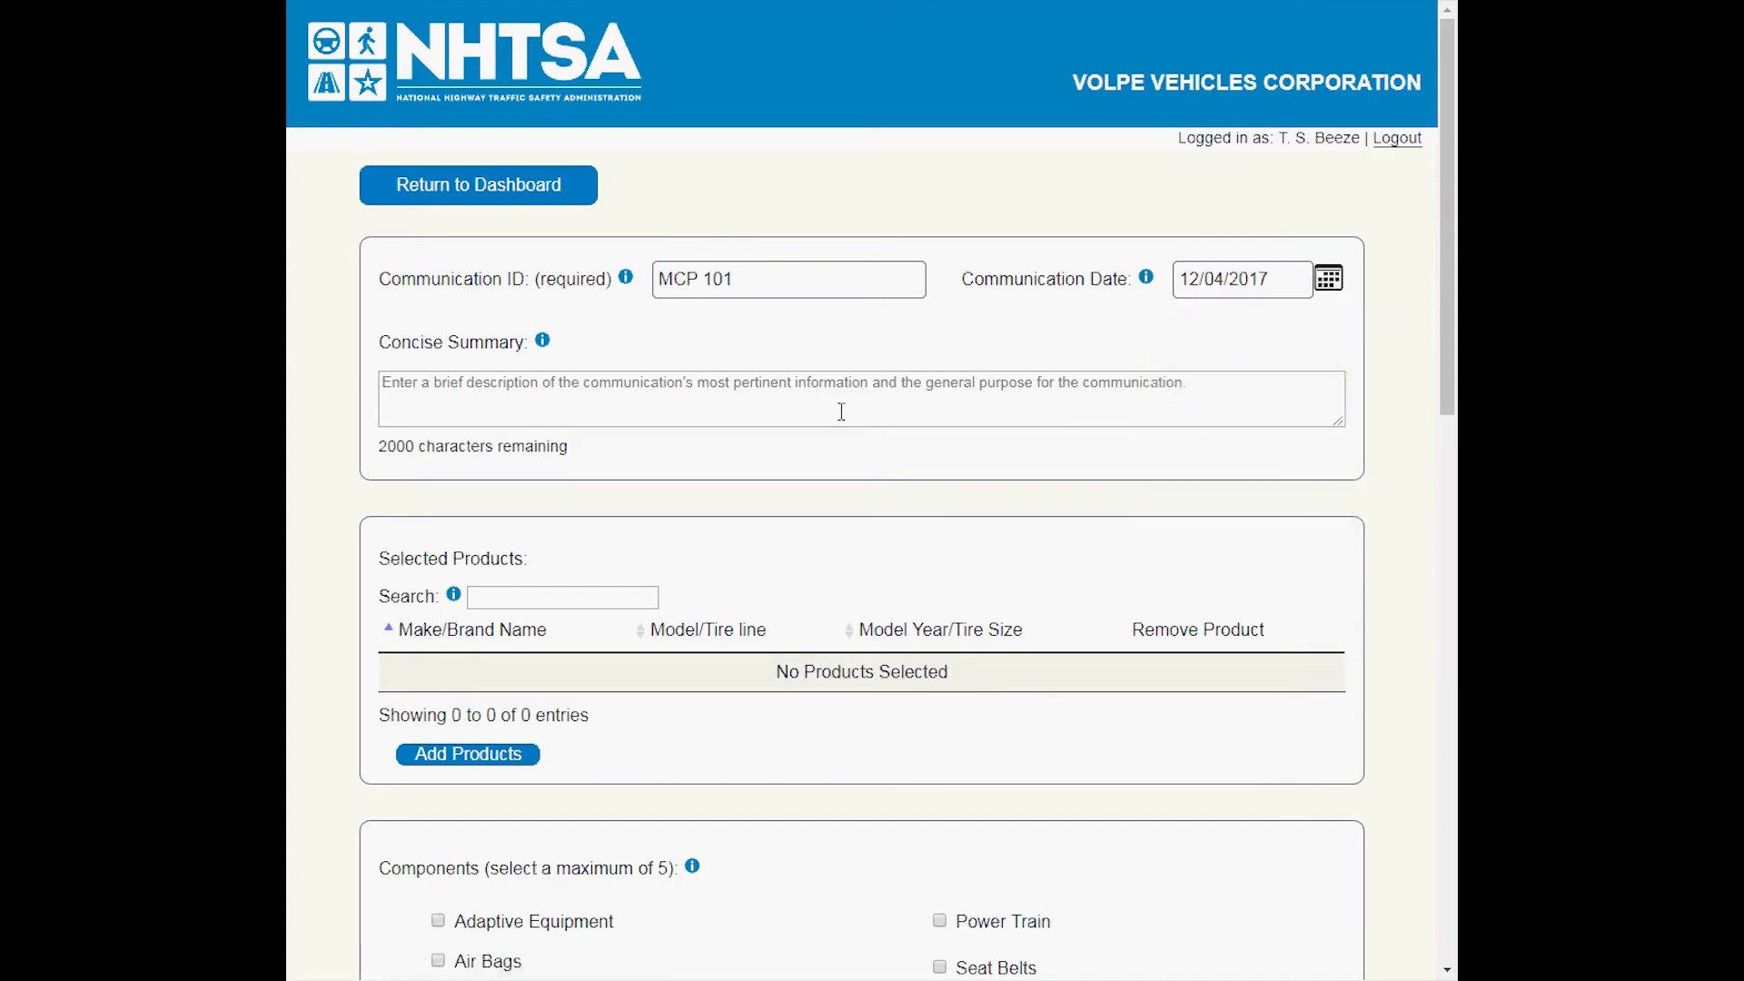
# Enter "This document is for the tutorial." as the Concise Summary.
pyautogui.click(619, 399)
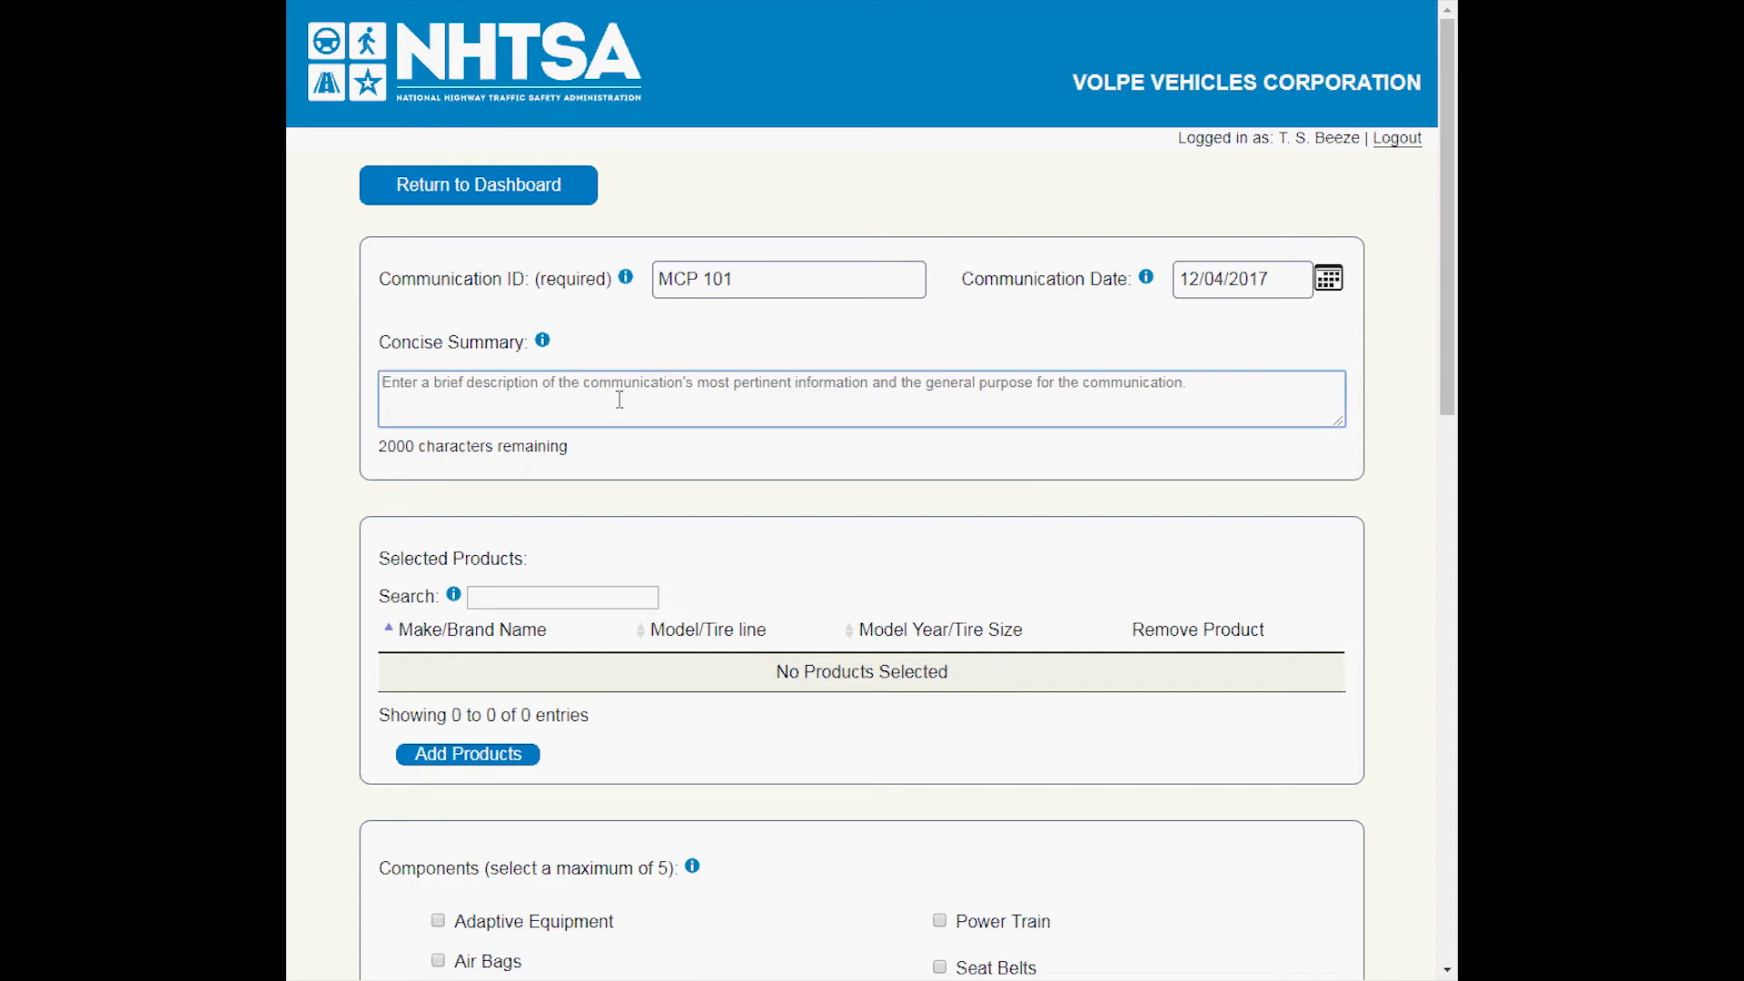
pyautogui.write('This ')
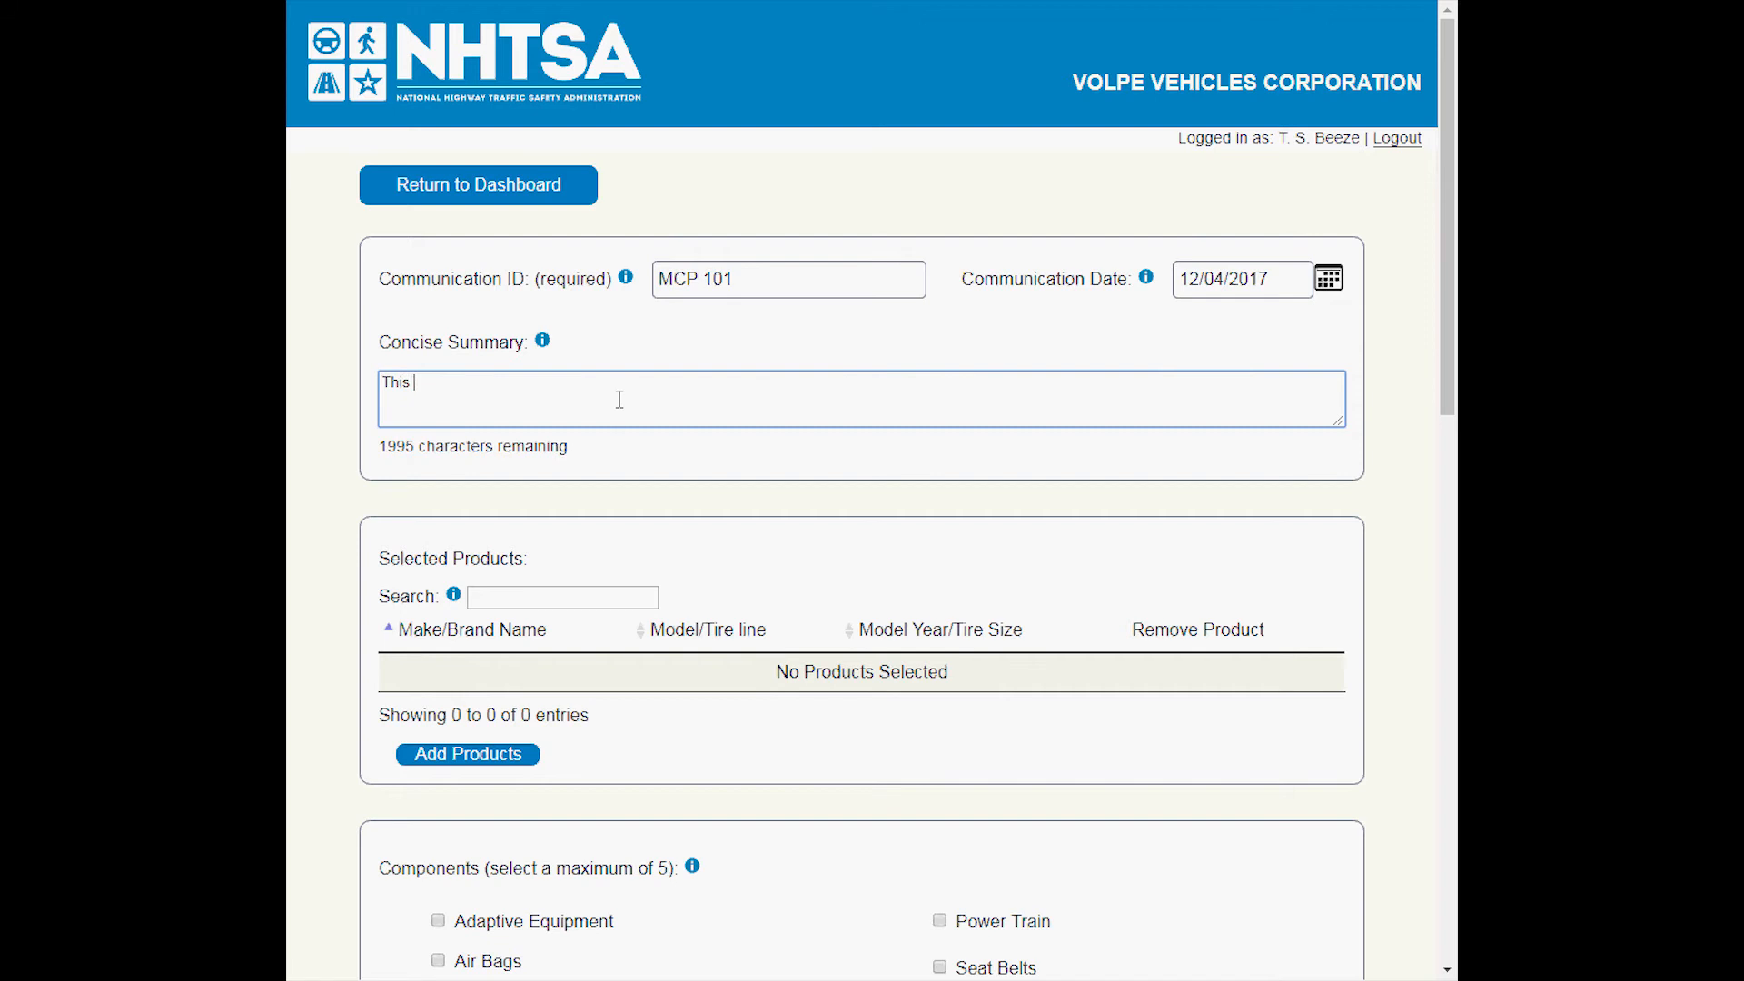
pyautogui.write('document is for the tutorial.')
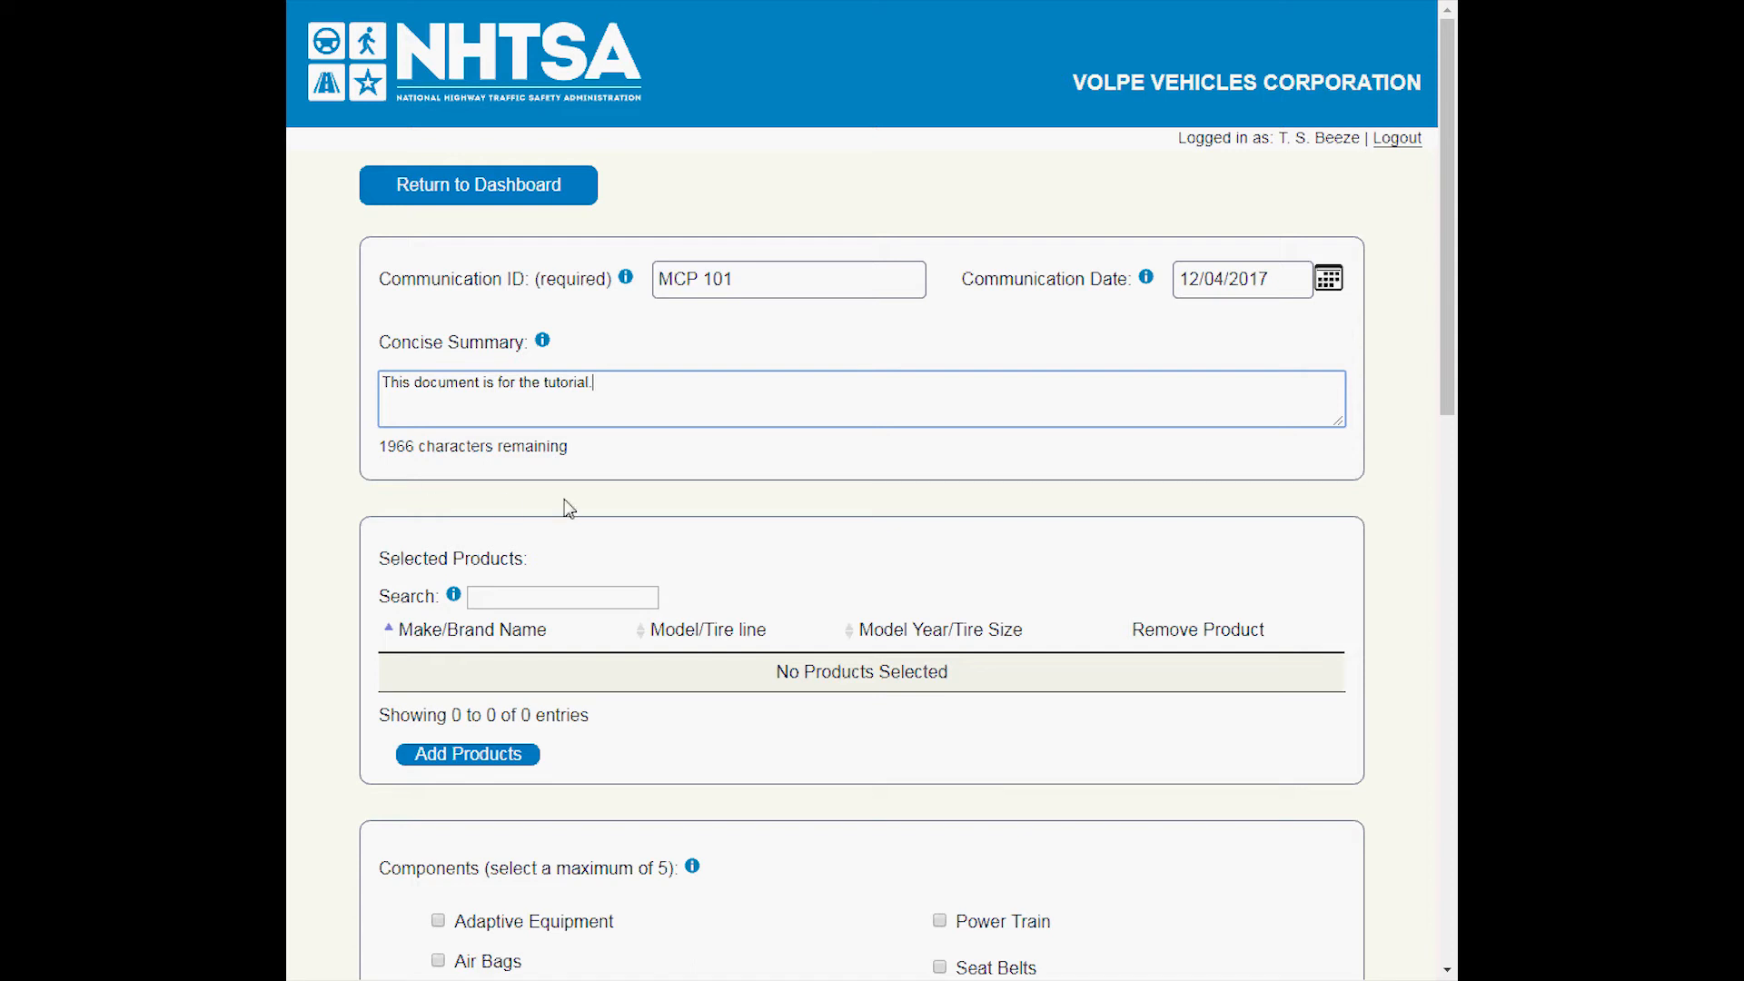
# Add the products TEST2 VOLPE2 2011 and TEST5 VOLPE5 2014 to the submission's selected products.
pyautogui.scroll(-5, 635, 502)
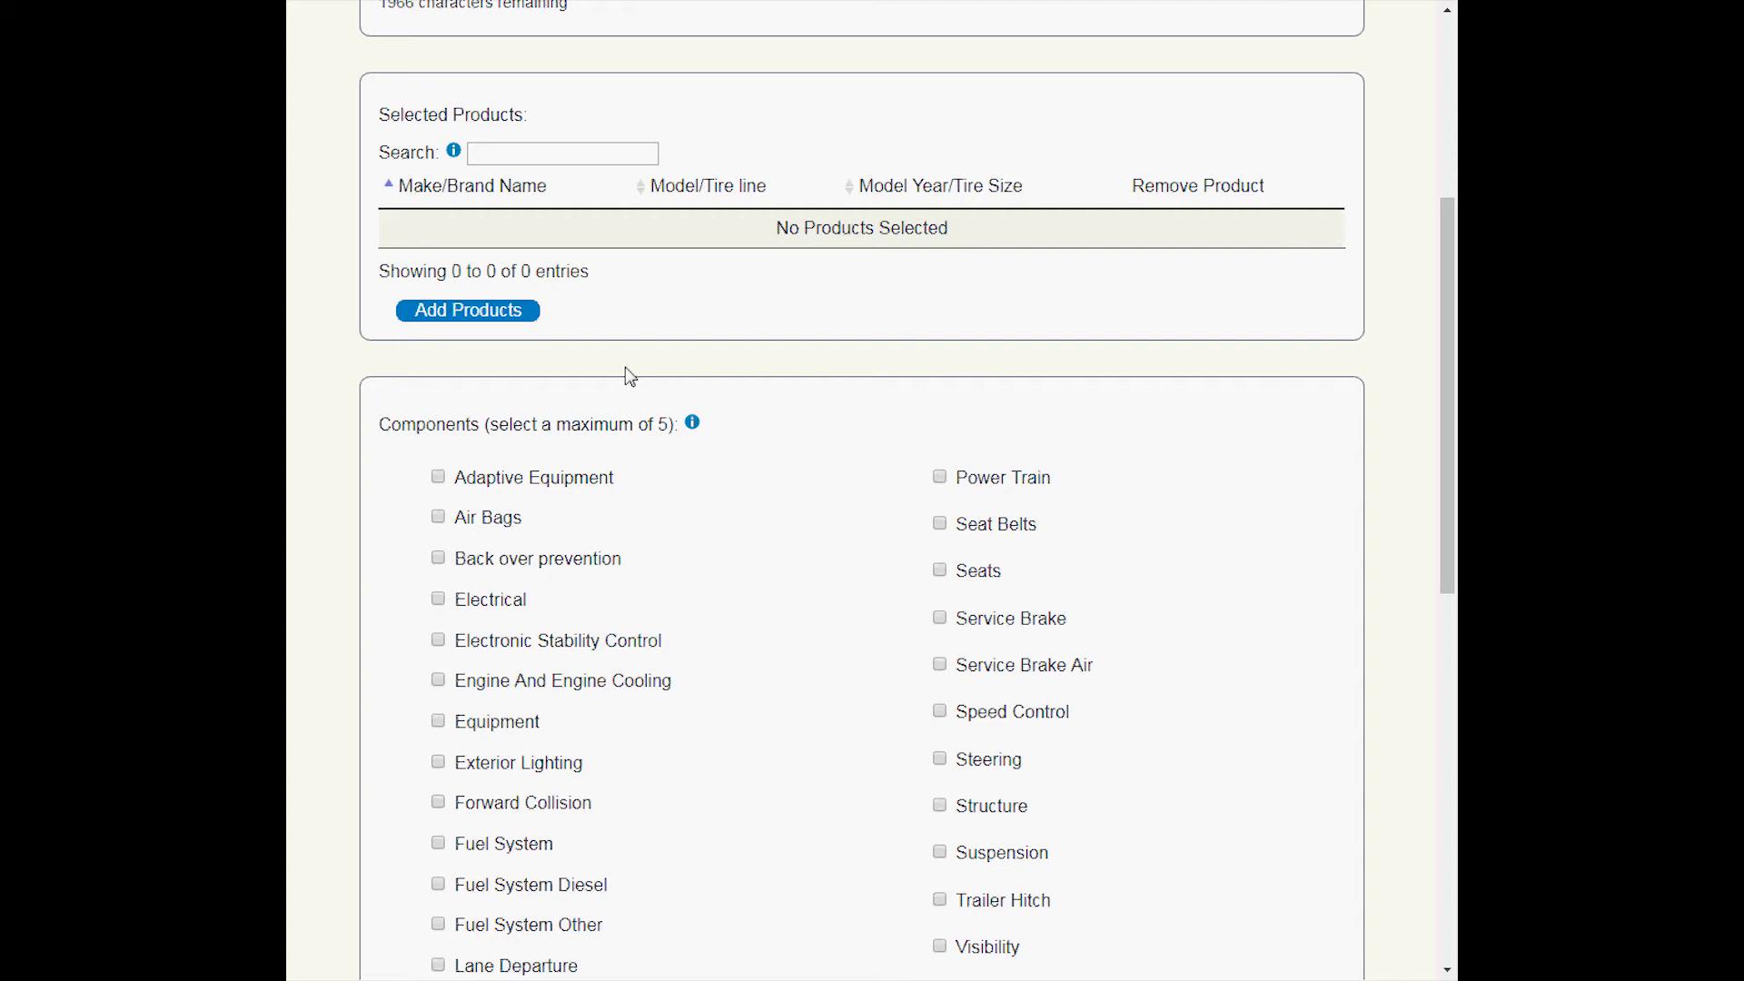
pyautogui.click(500, 312)
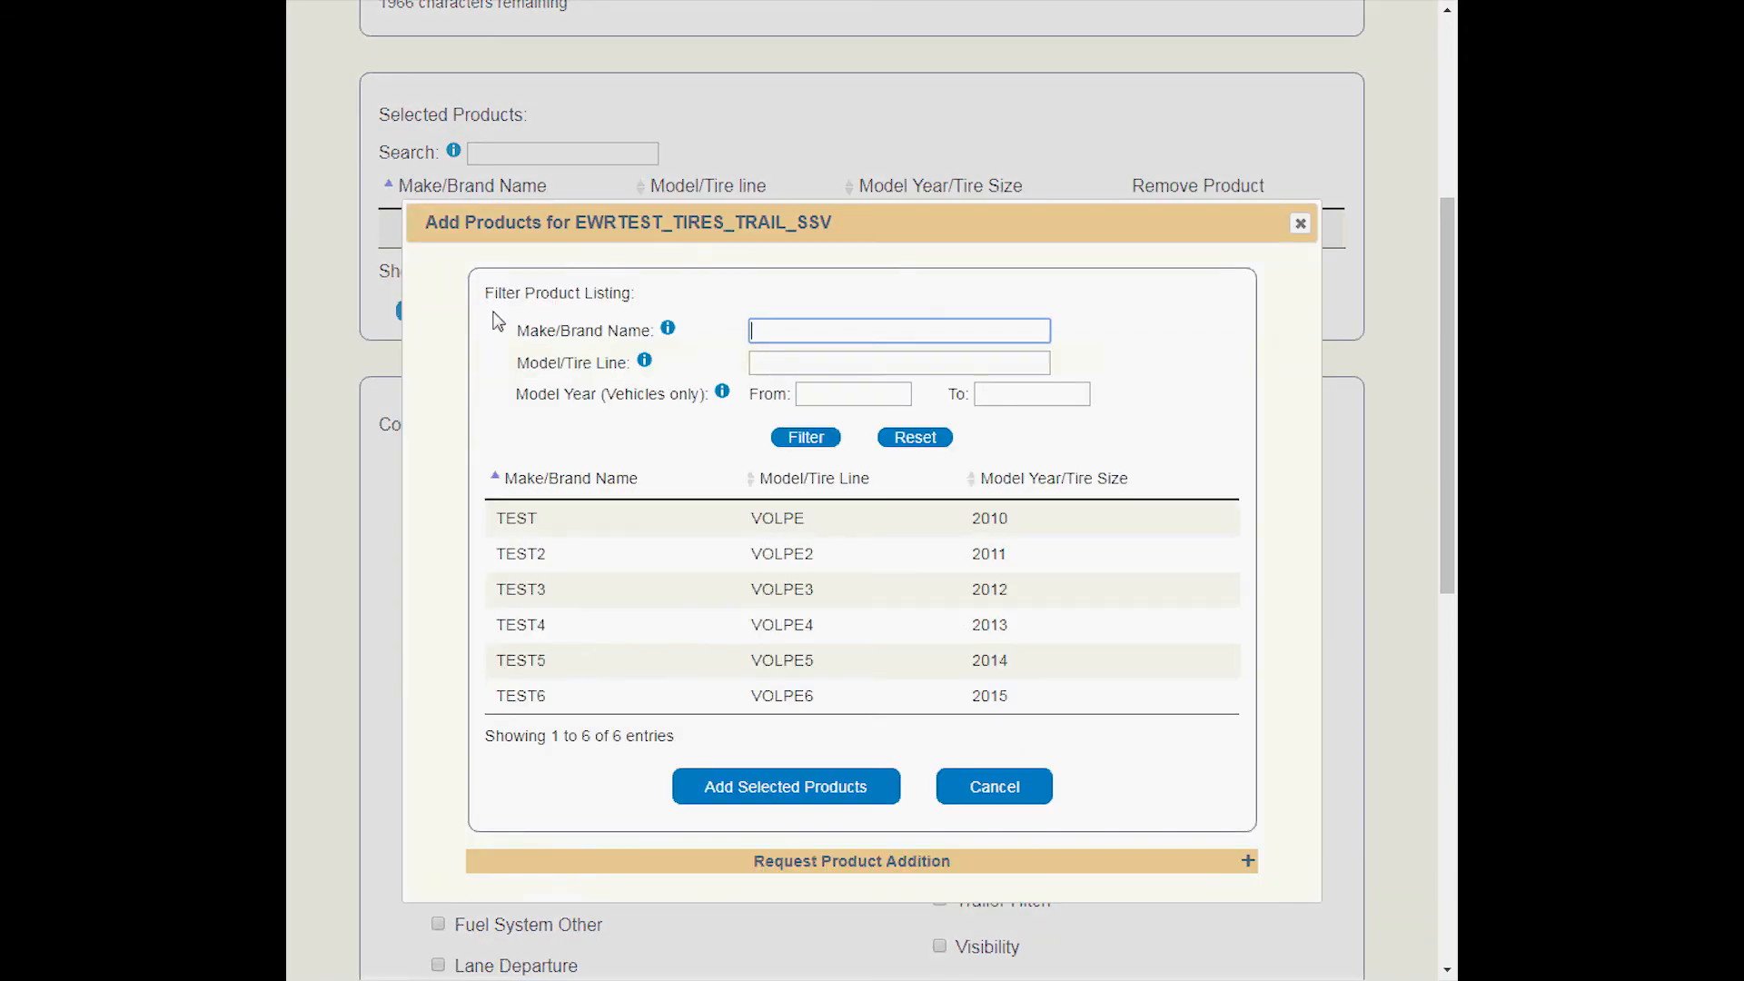
pyautogui.click(539, 552)
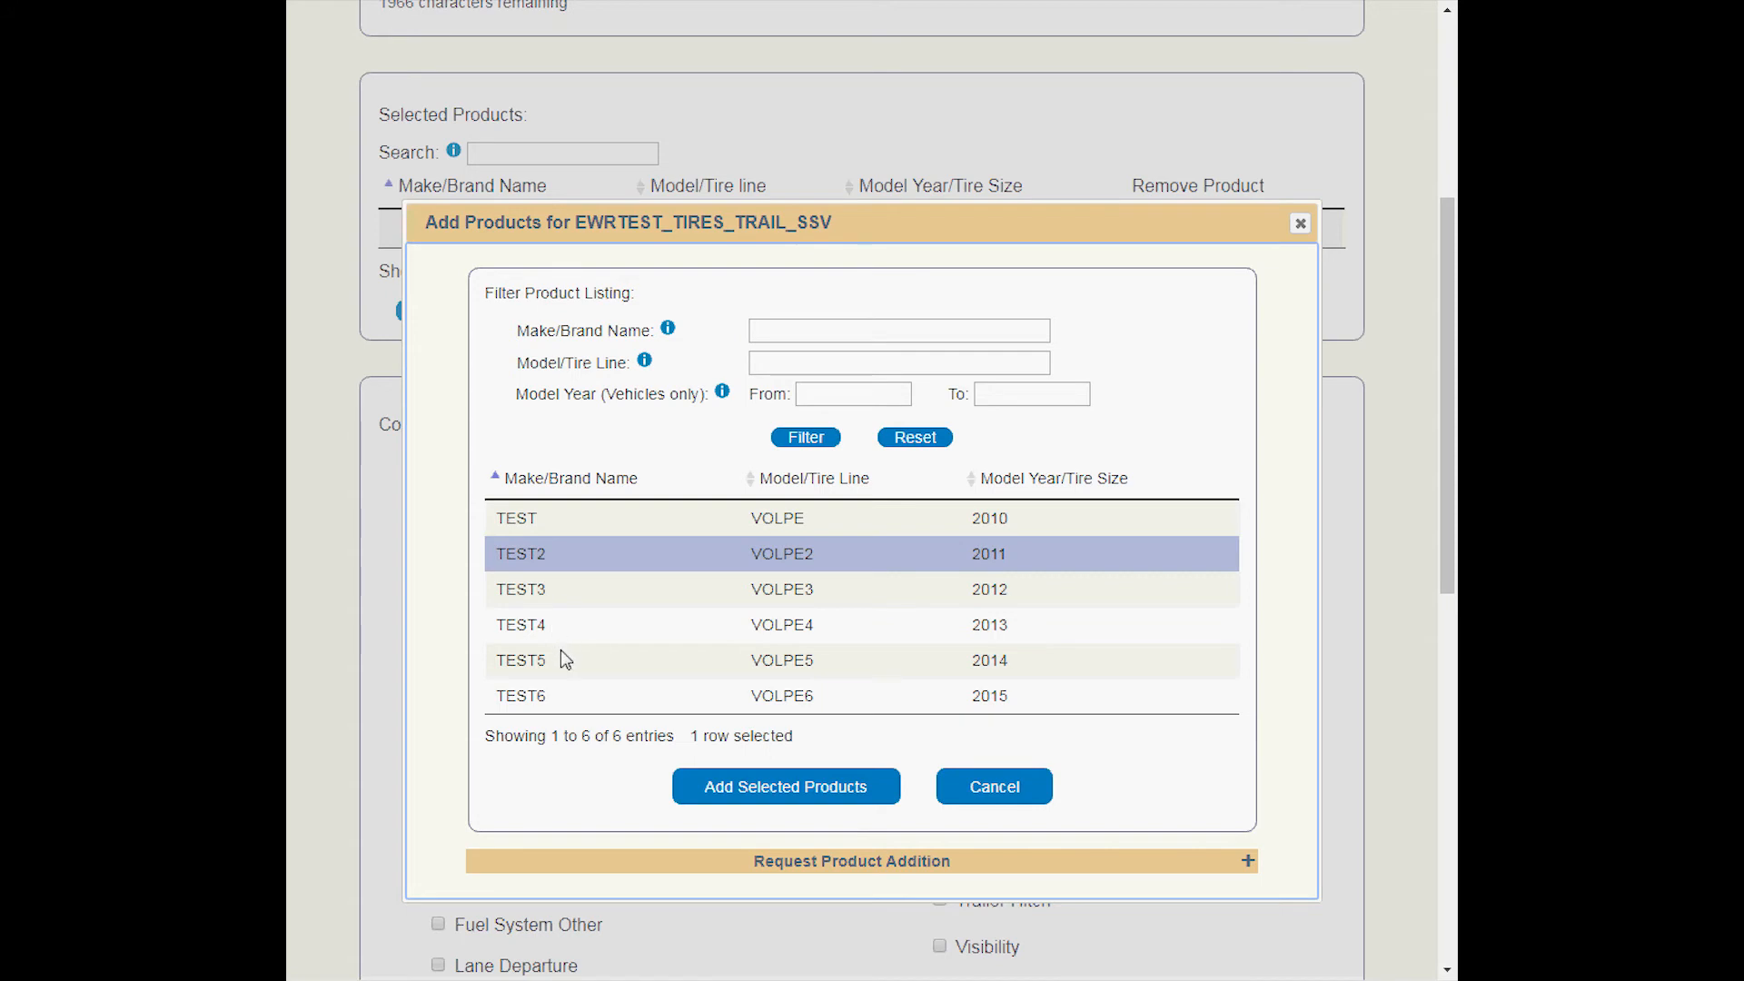
pyautogui.keyDown('ctrl'); pyautogui.click(536, 660); pyautogui.keyUp('ctrl')
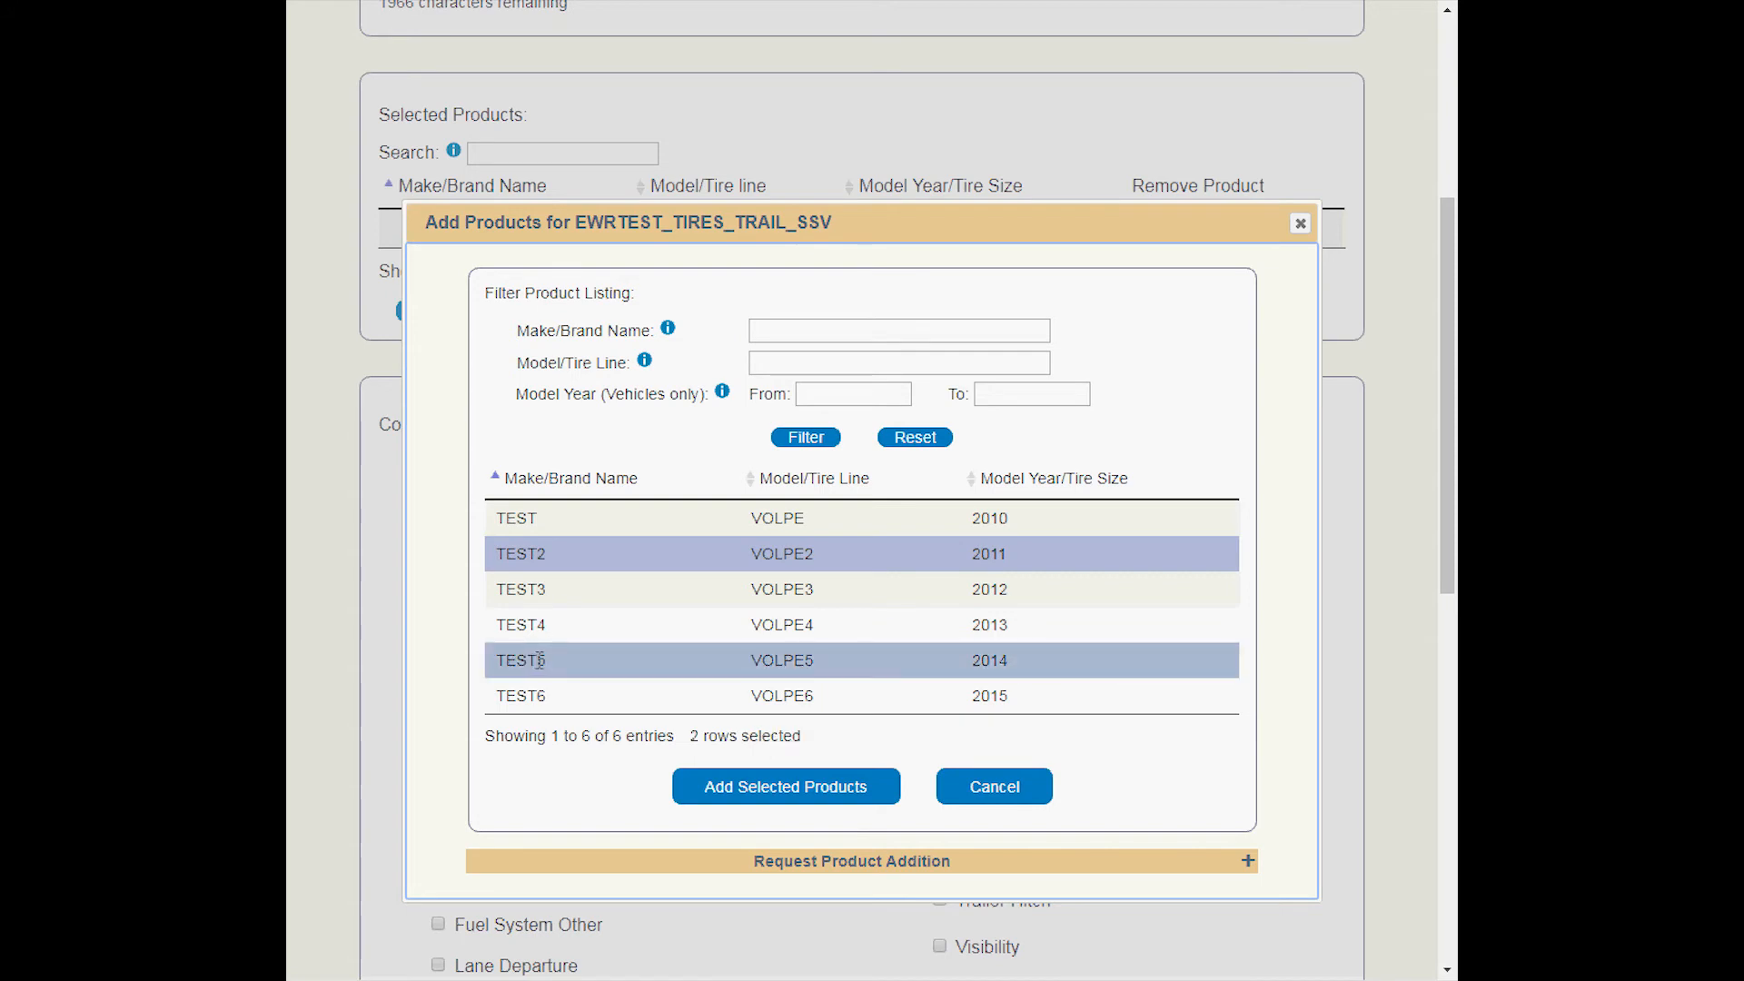
pyautogui.click(767, 786)
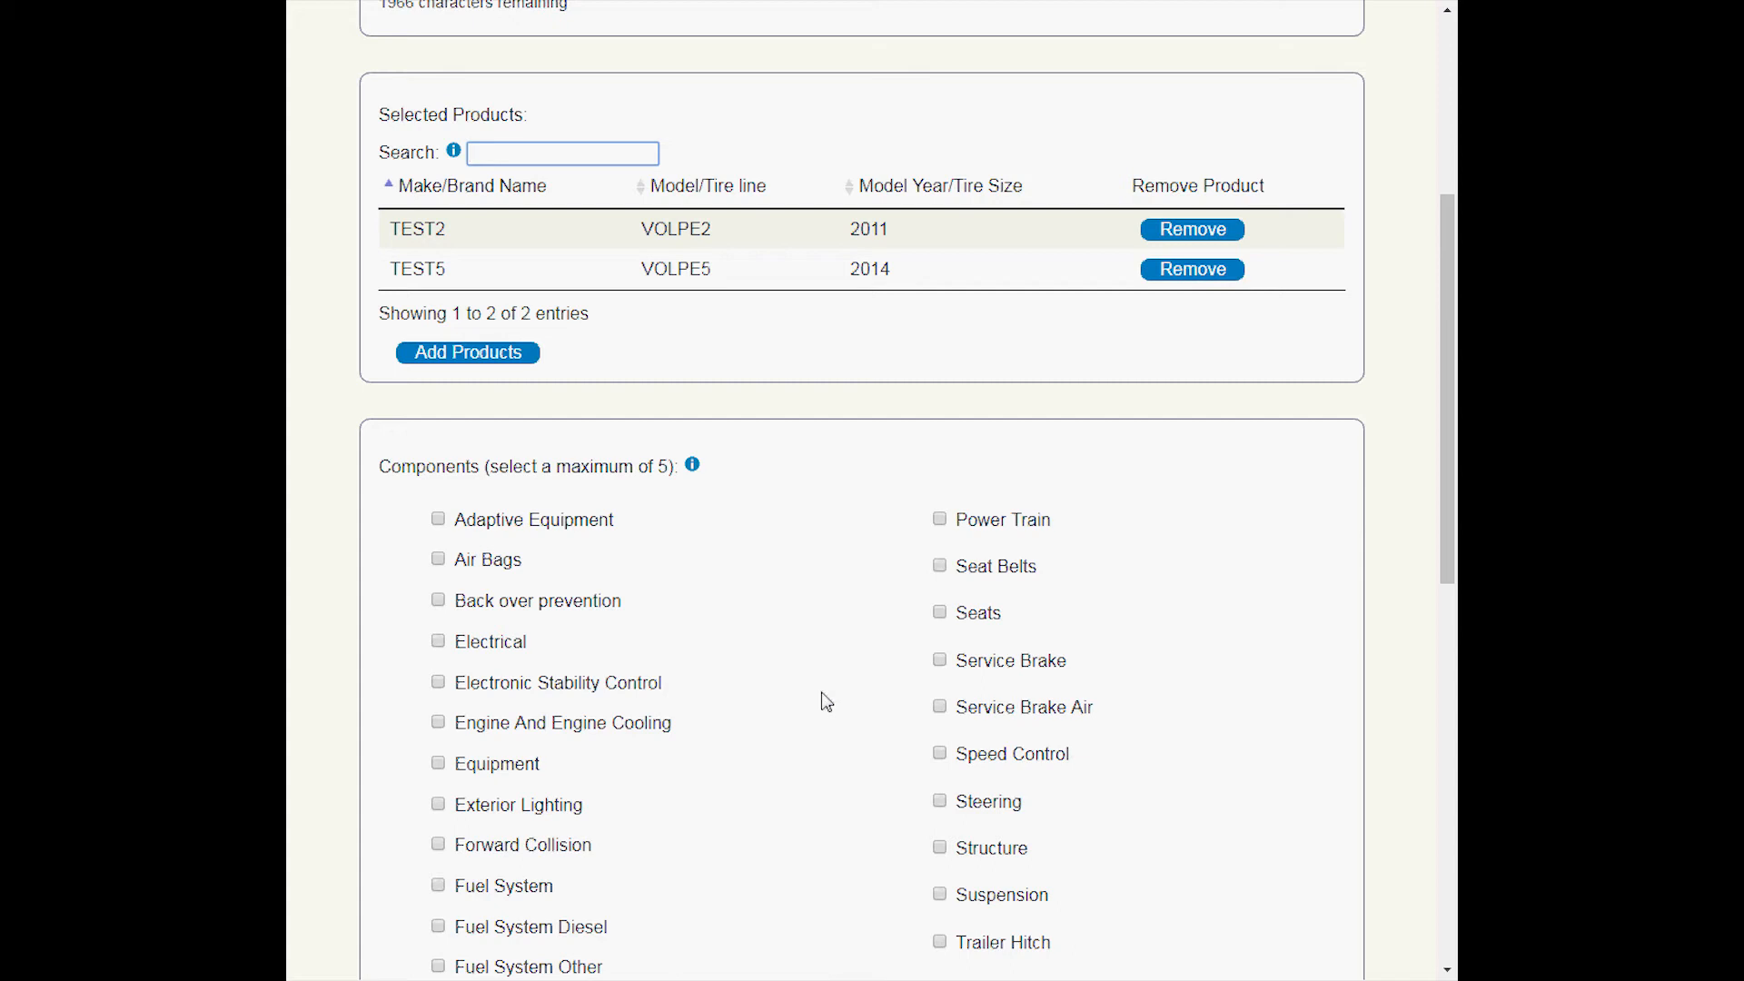
# Select Air Bags and Seat Belts as the submission's affected components.
pyautogui.scroll(-3, 829, 699)
pyautogui.scroll(-1, 823, 701)
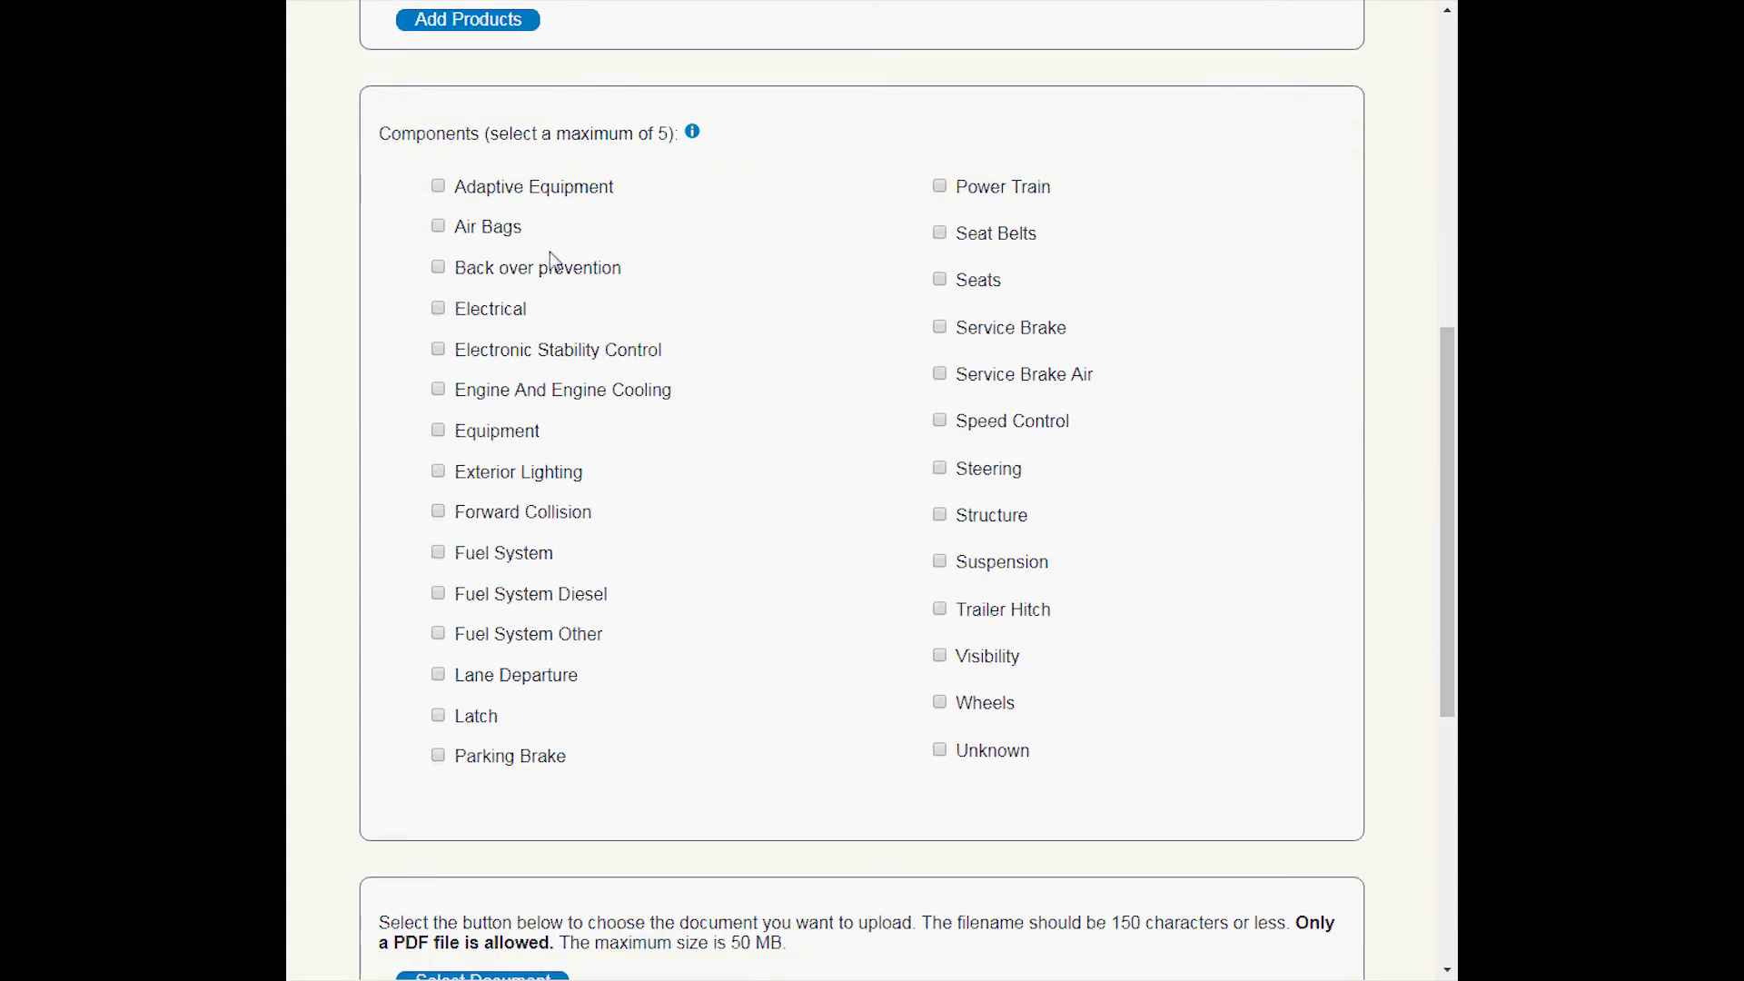
pyautogui.click(445, 227)
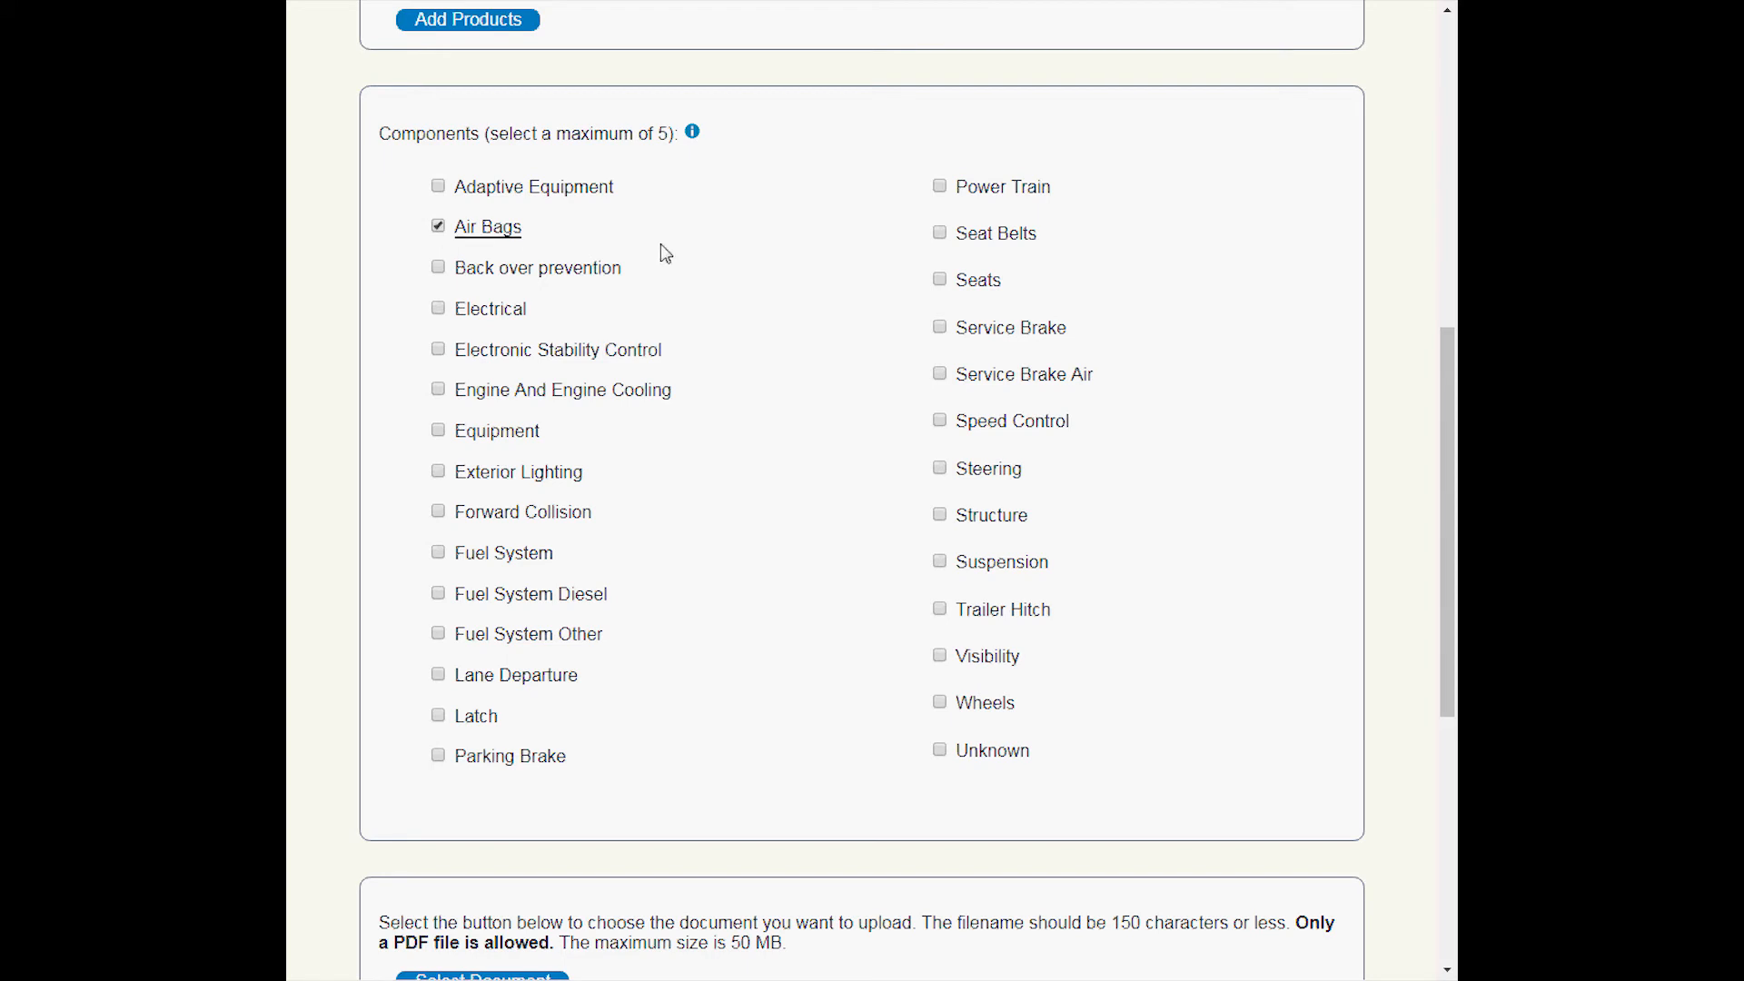
pyautogui.click(938, 234)
# Attach the file DEMO.pdf as the document to upload with the submission.
pyautogui.scroll(-6, 835, 343)
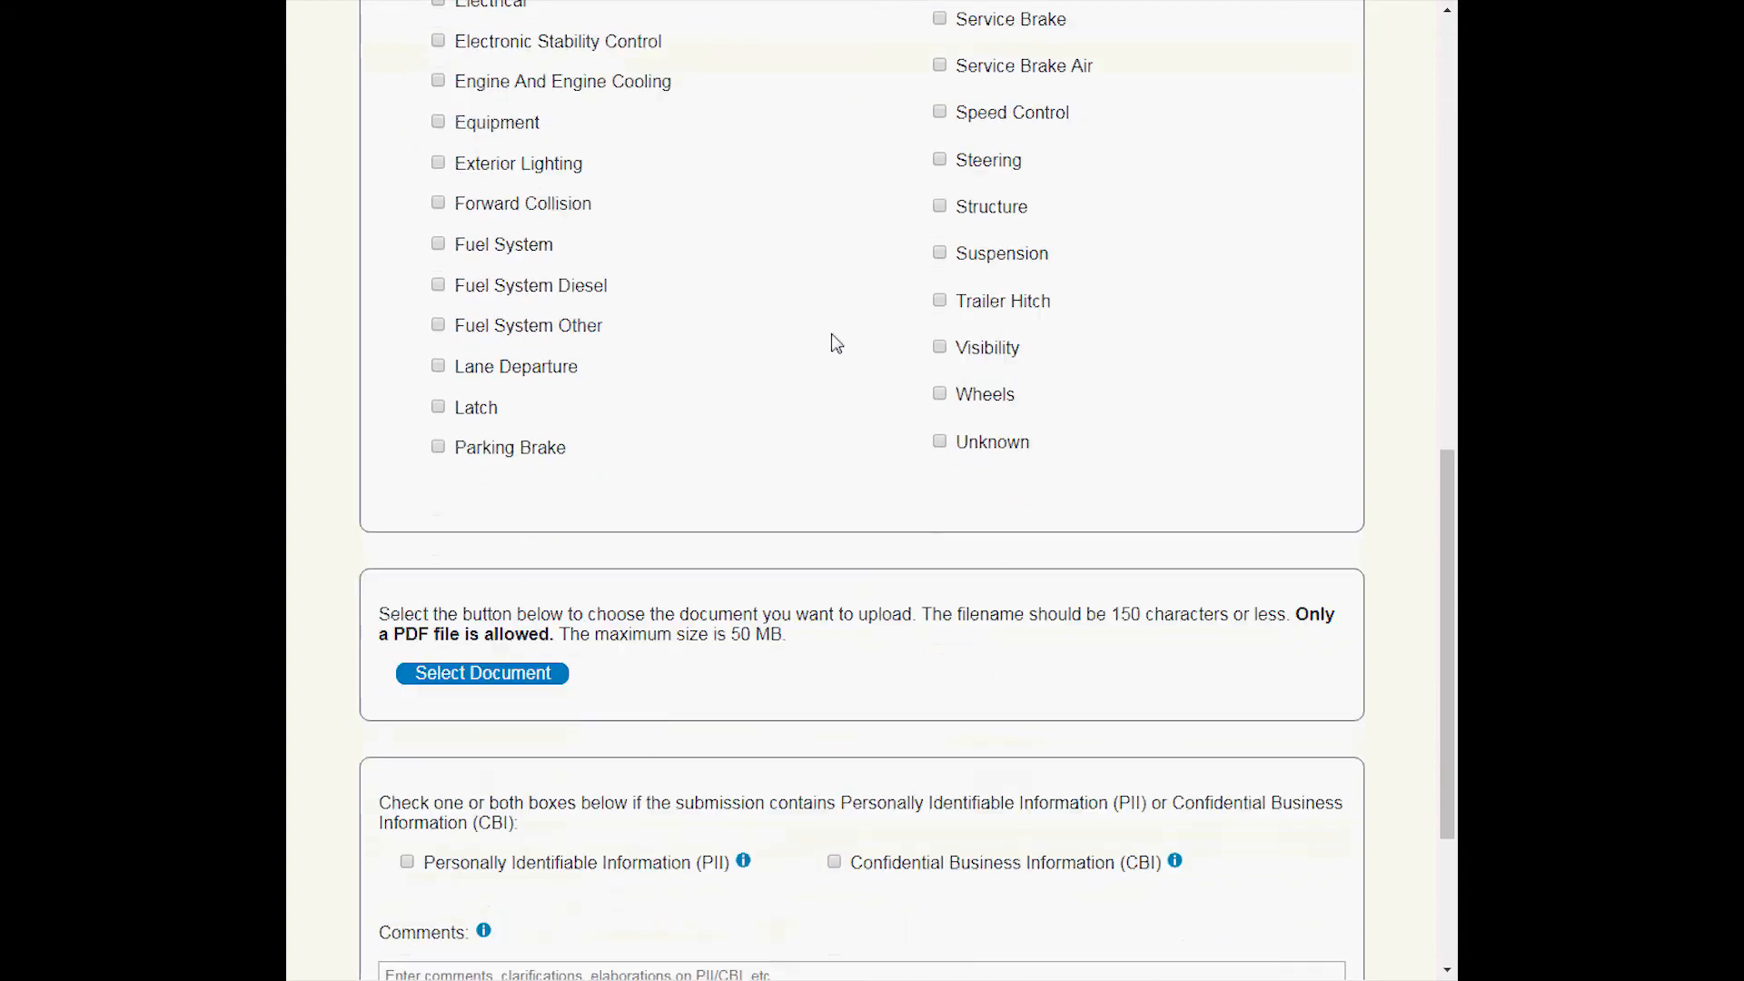
pyautogui.scroll(-1, 835, 344)
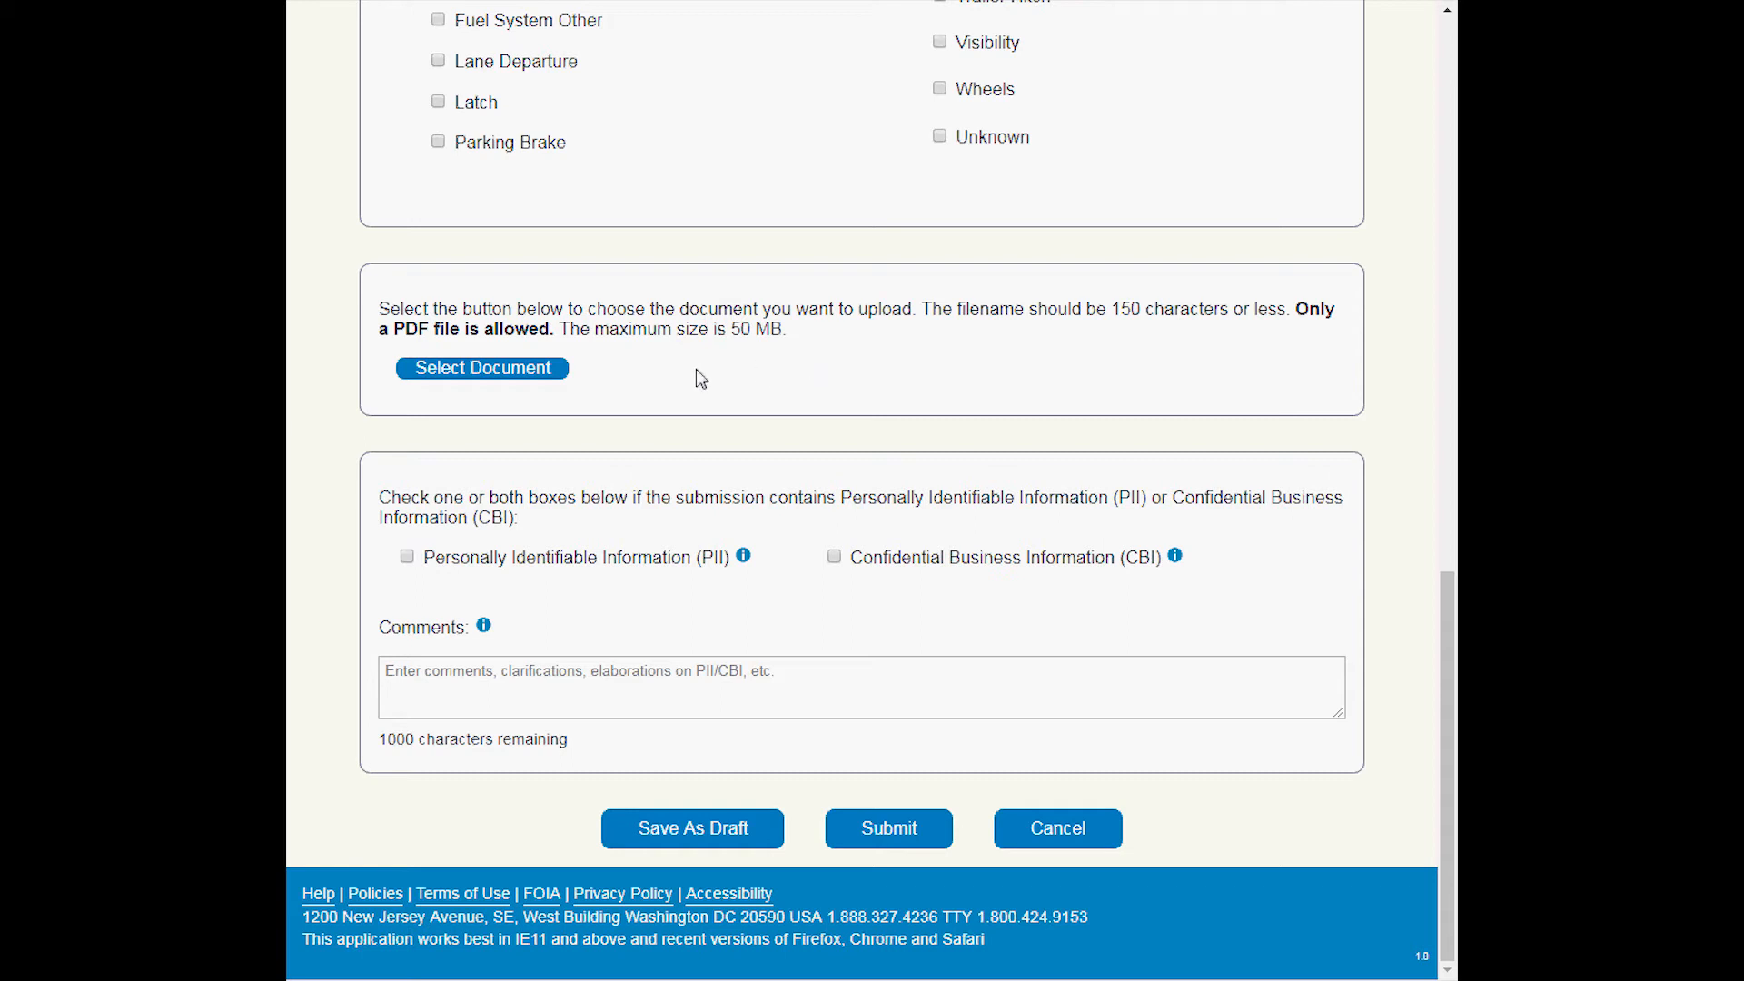
pyautogui.click(502, 374)
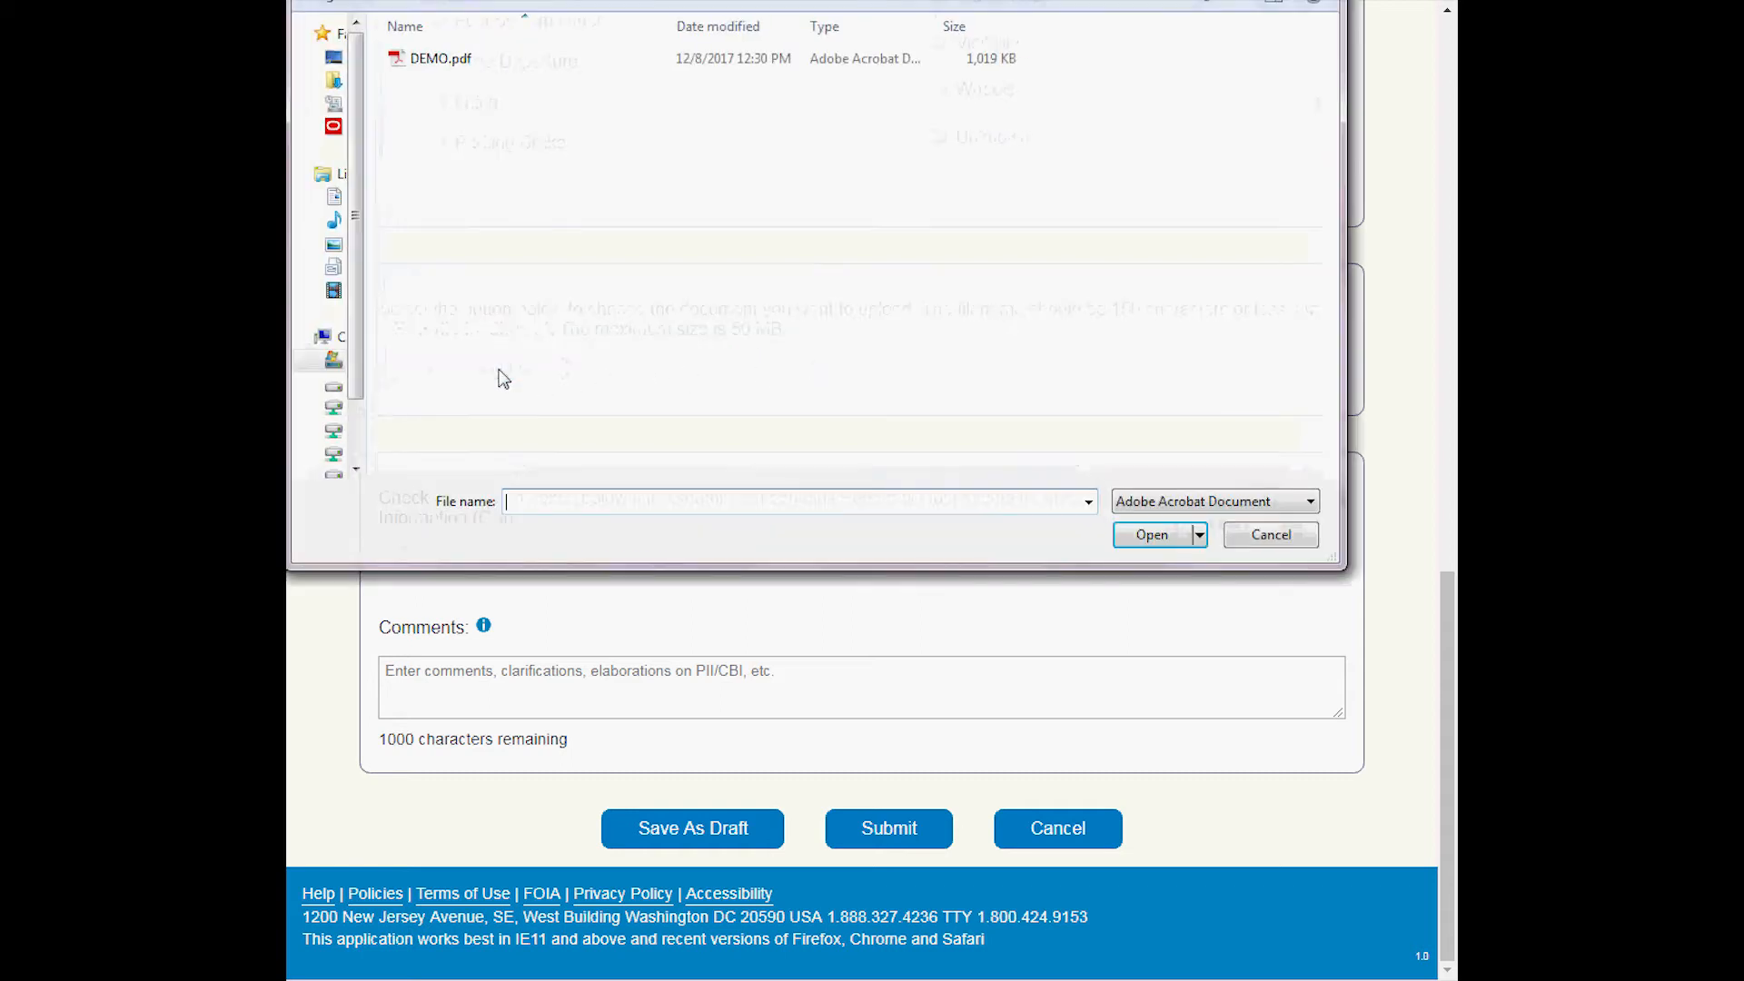
pyautogui.click(443, 60)
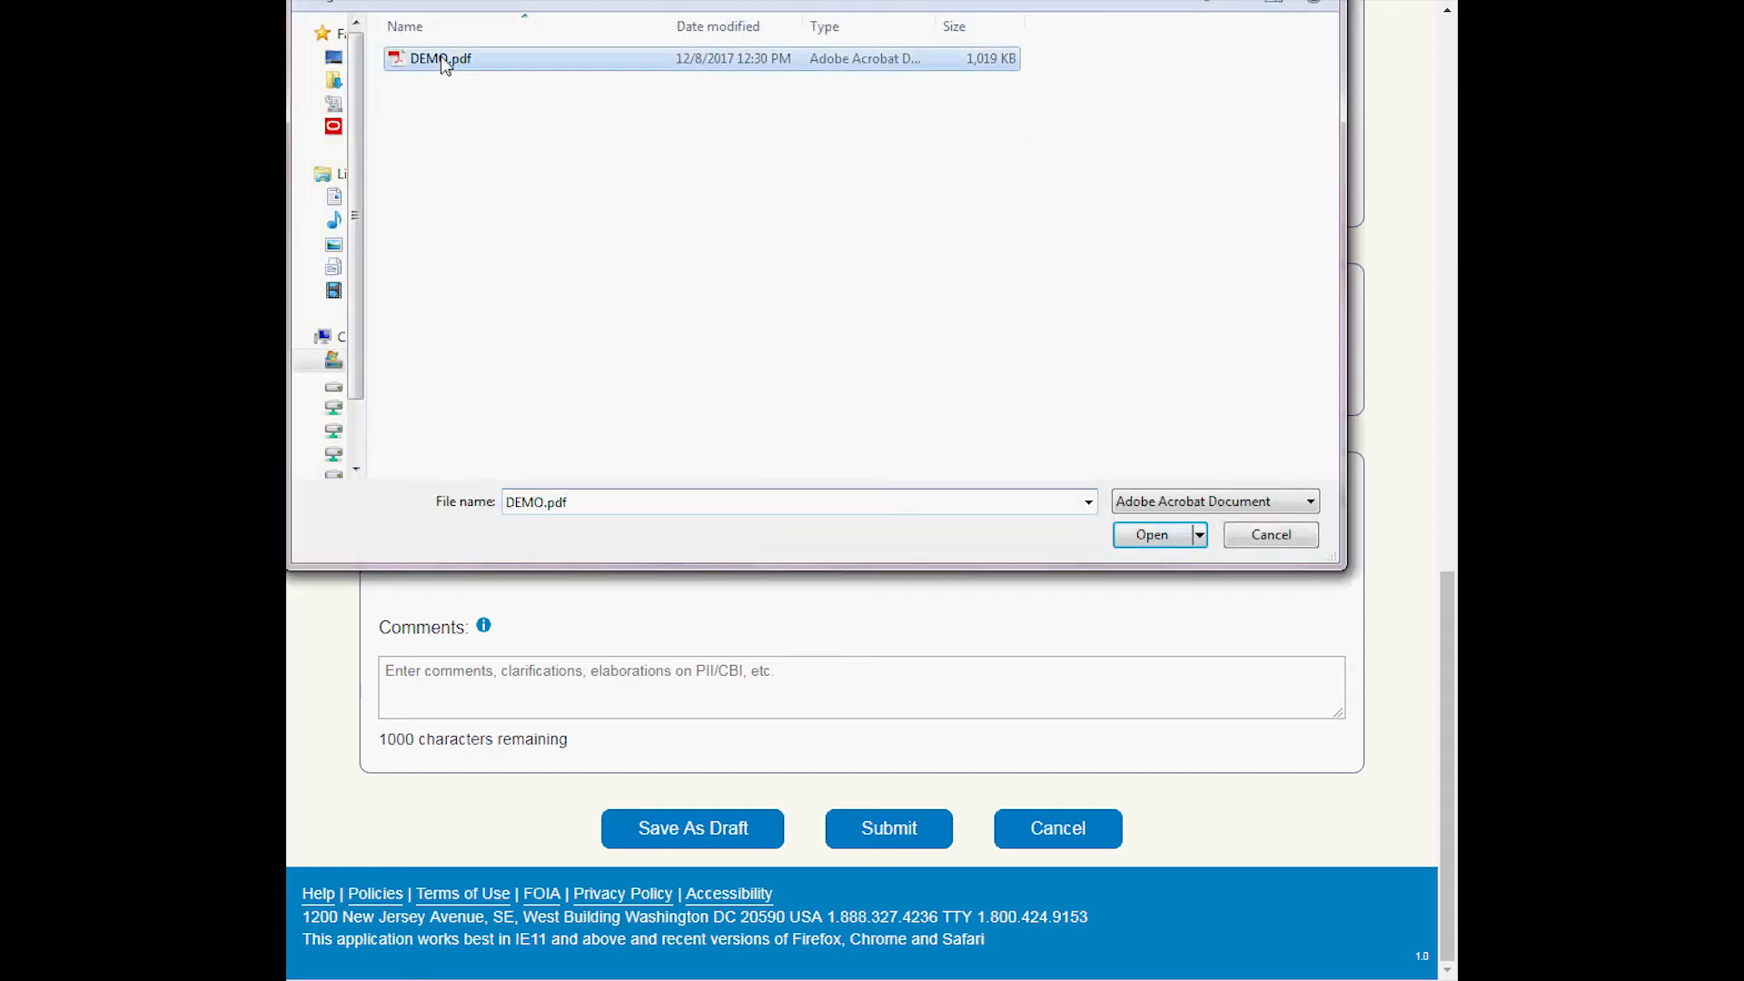
pyautogui.click(1153, 536)
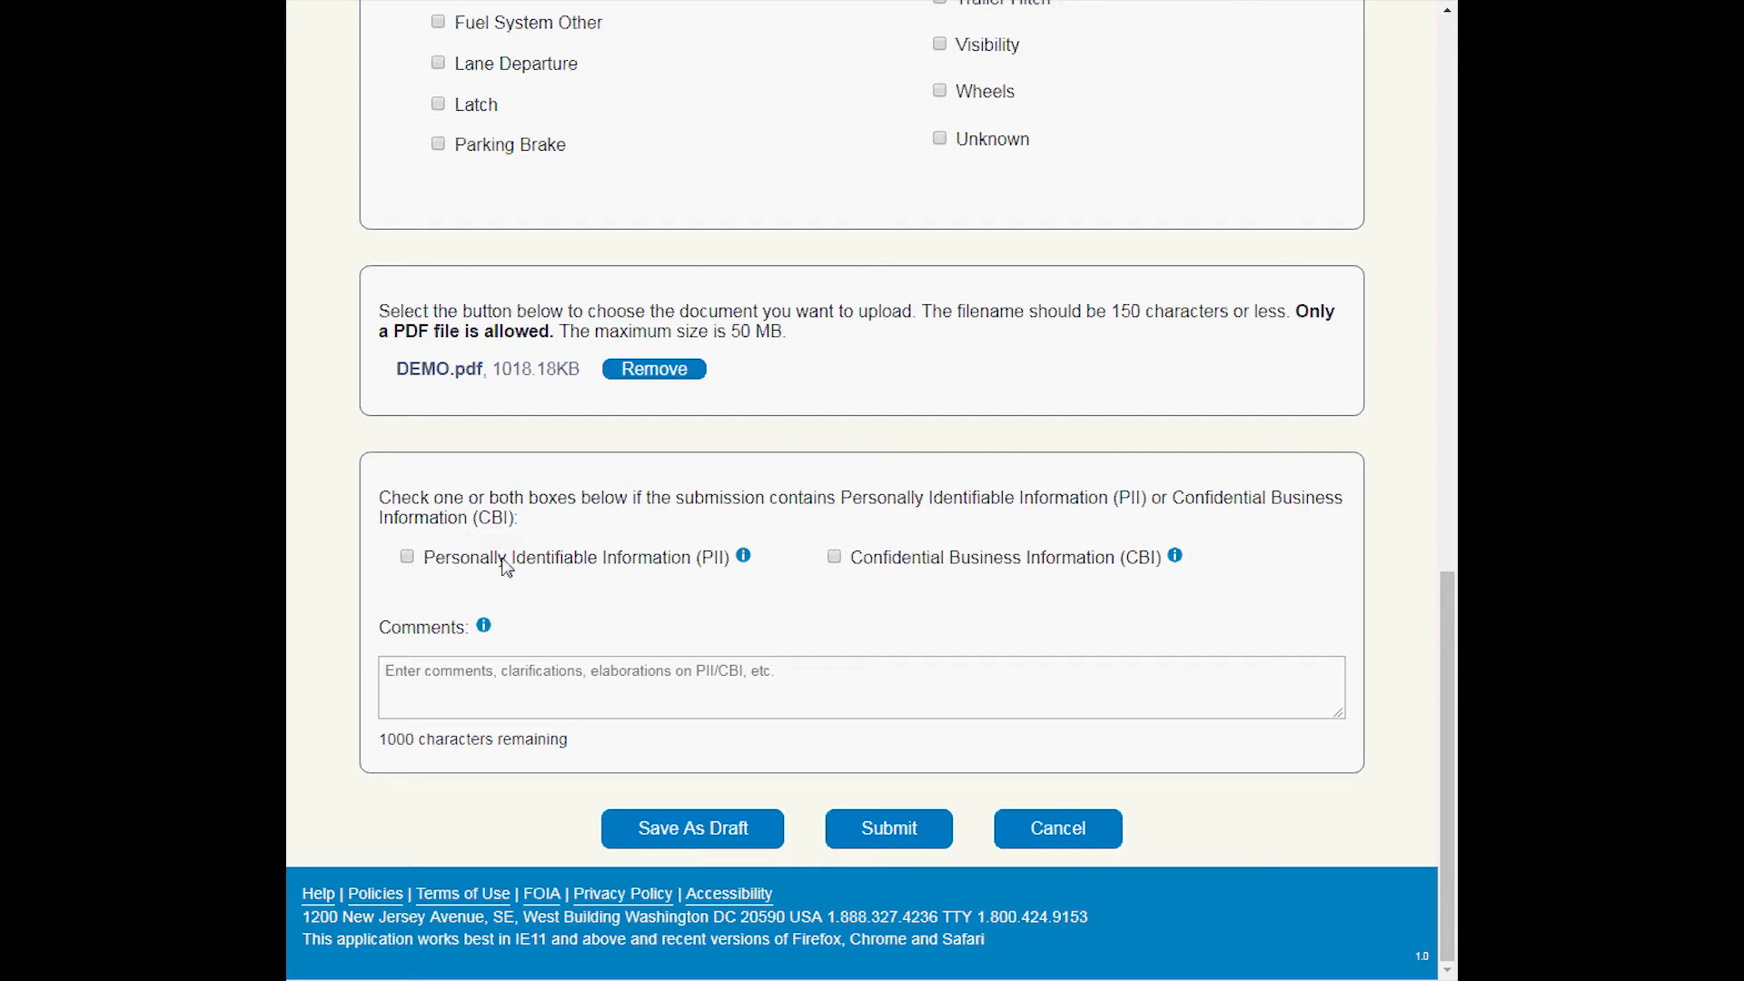
# Mark the submission as containing Personally Identifiable Information (PII) and enter the comment "The document contains owner info.".
pyautogui.click(407, 556)
pyautogui.click(780, 686)
pyautogui.write('The document contains')
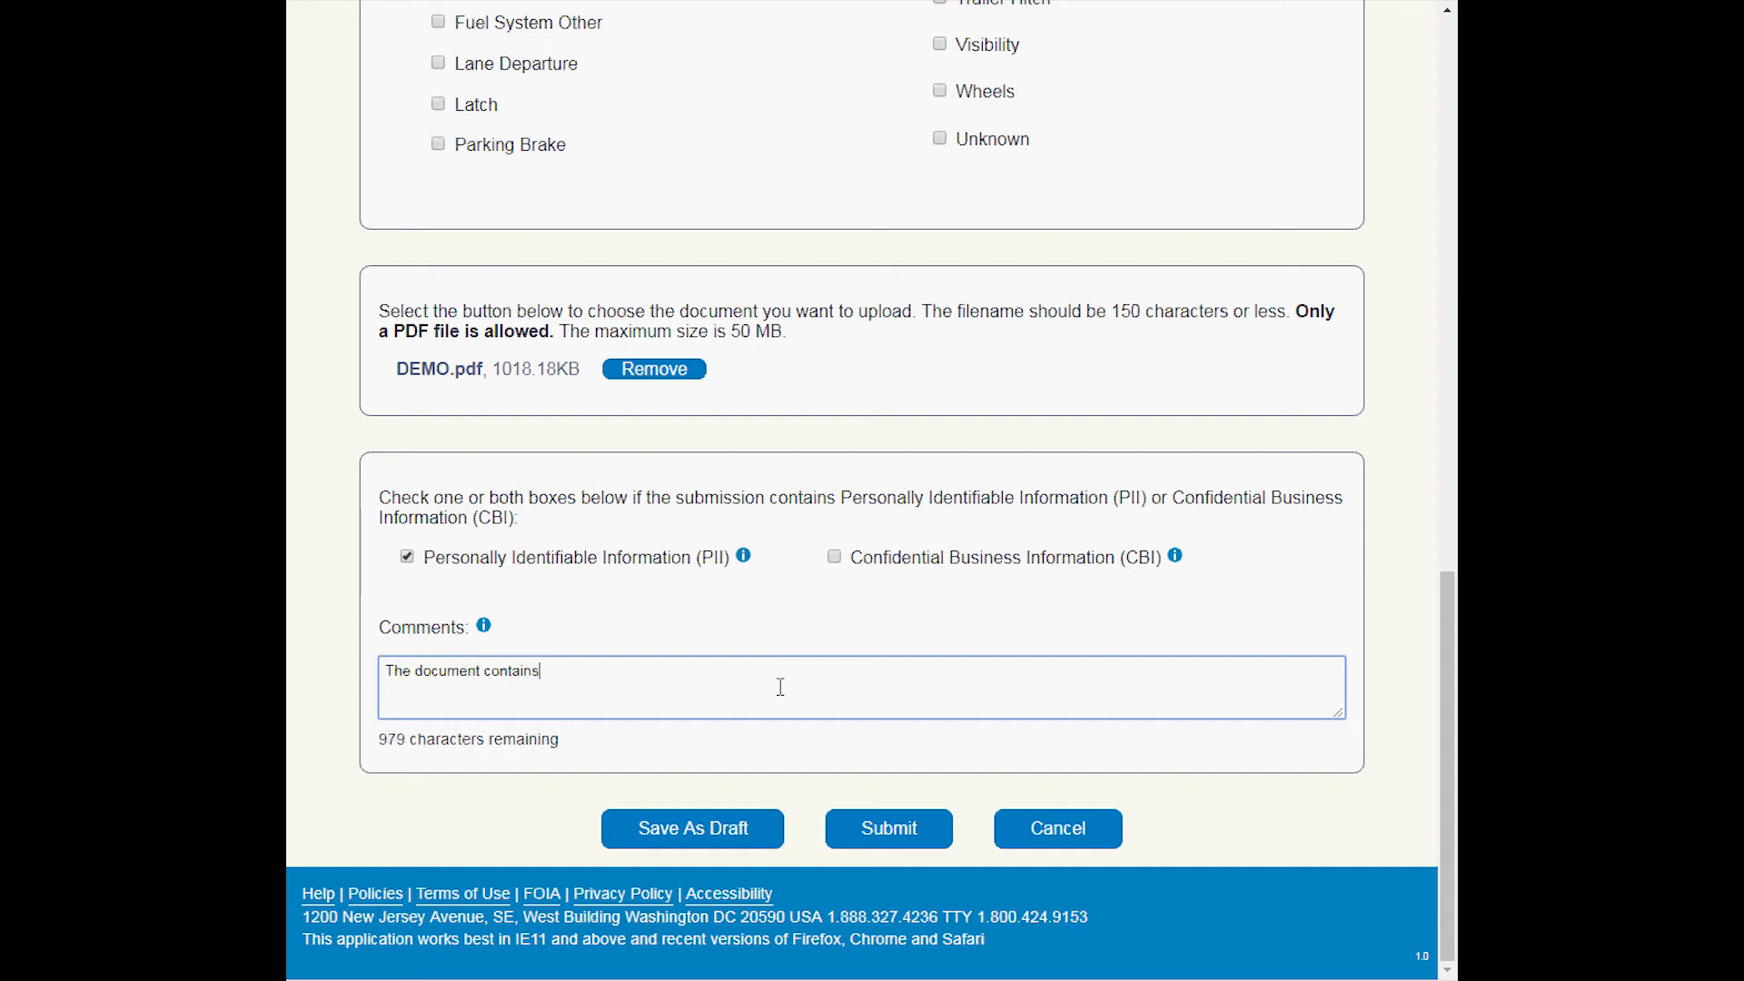
pyautogui.write(' owner info.')
# Save the submission as a draft and open its audit trail.
pyautogui.click(693, 827)
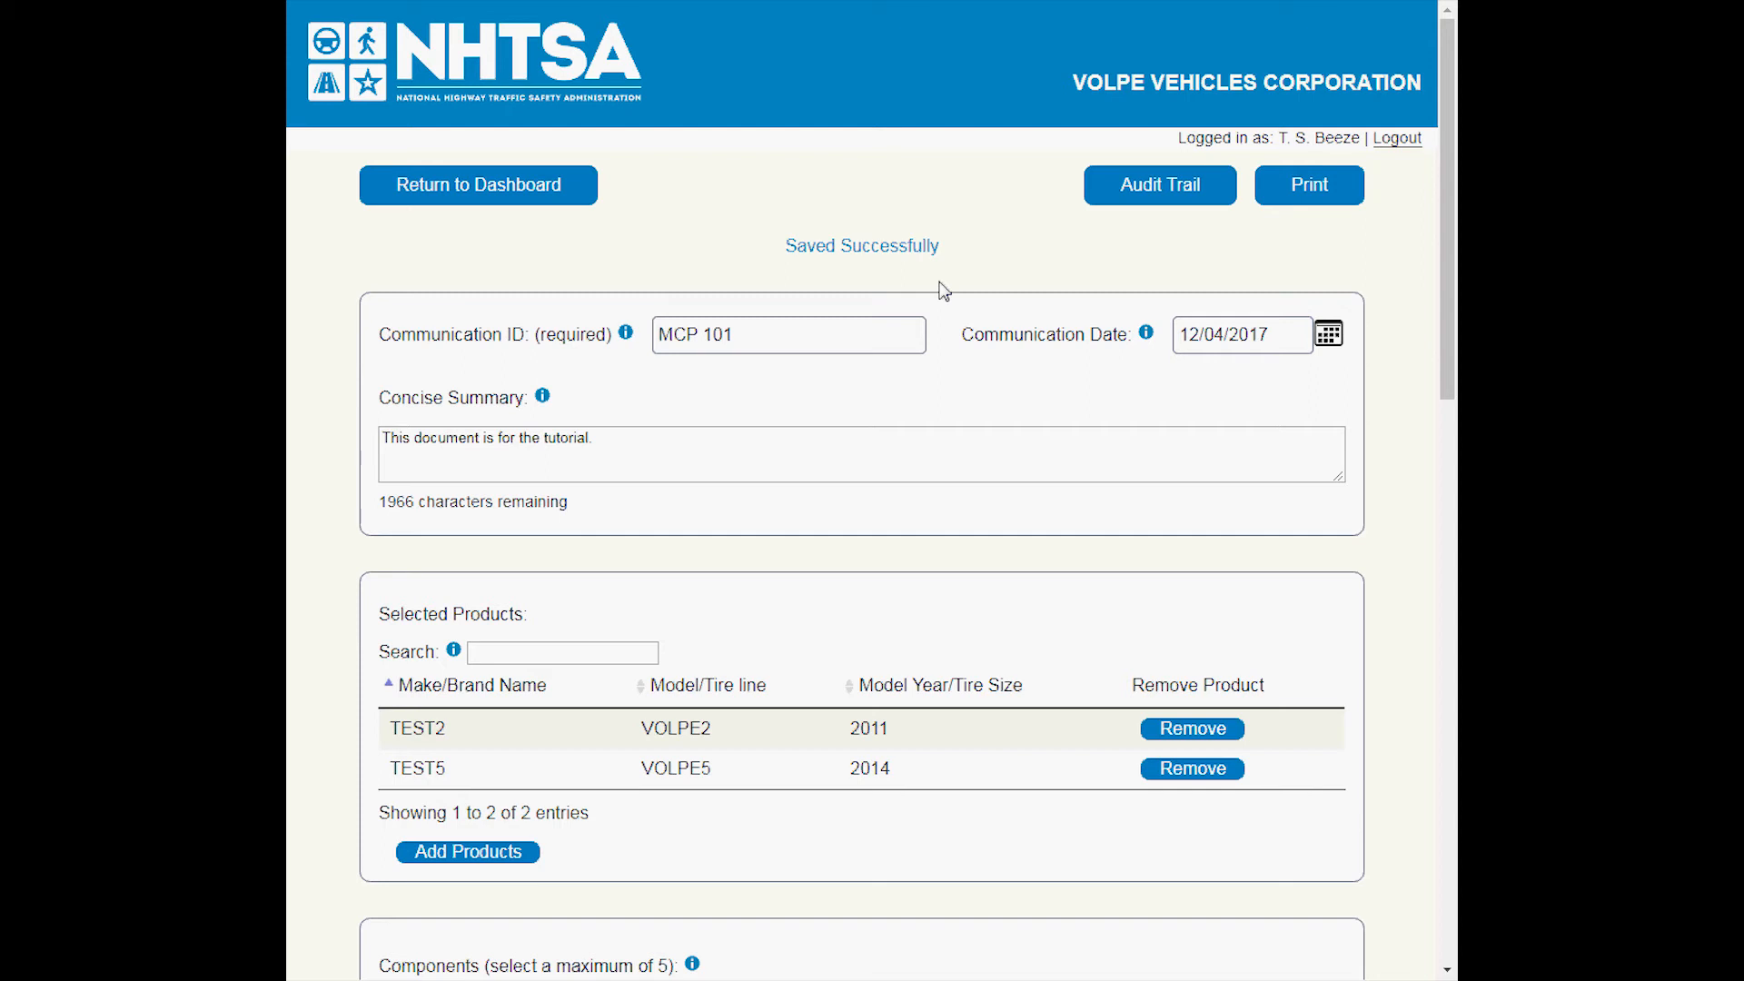
pyautogui.click(1174, 191)
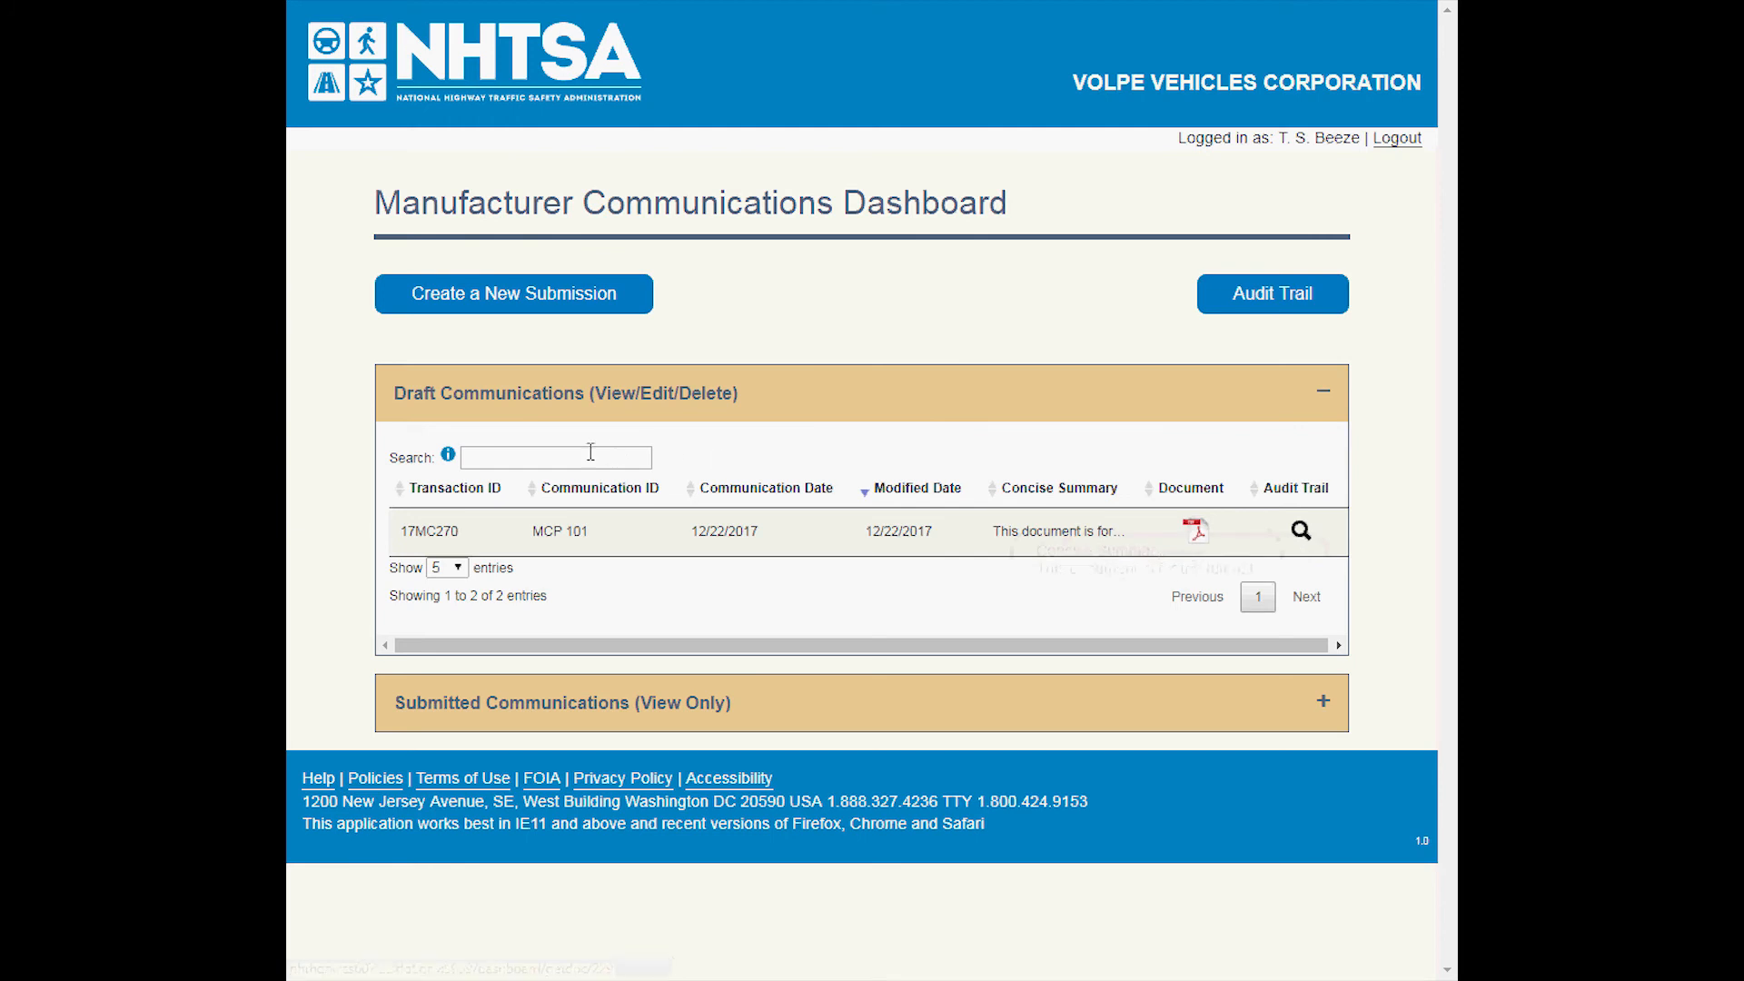
# Submit the draft communication MCP 101 and confirm the submission.
pyautogui.click(516, 458)
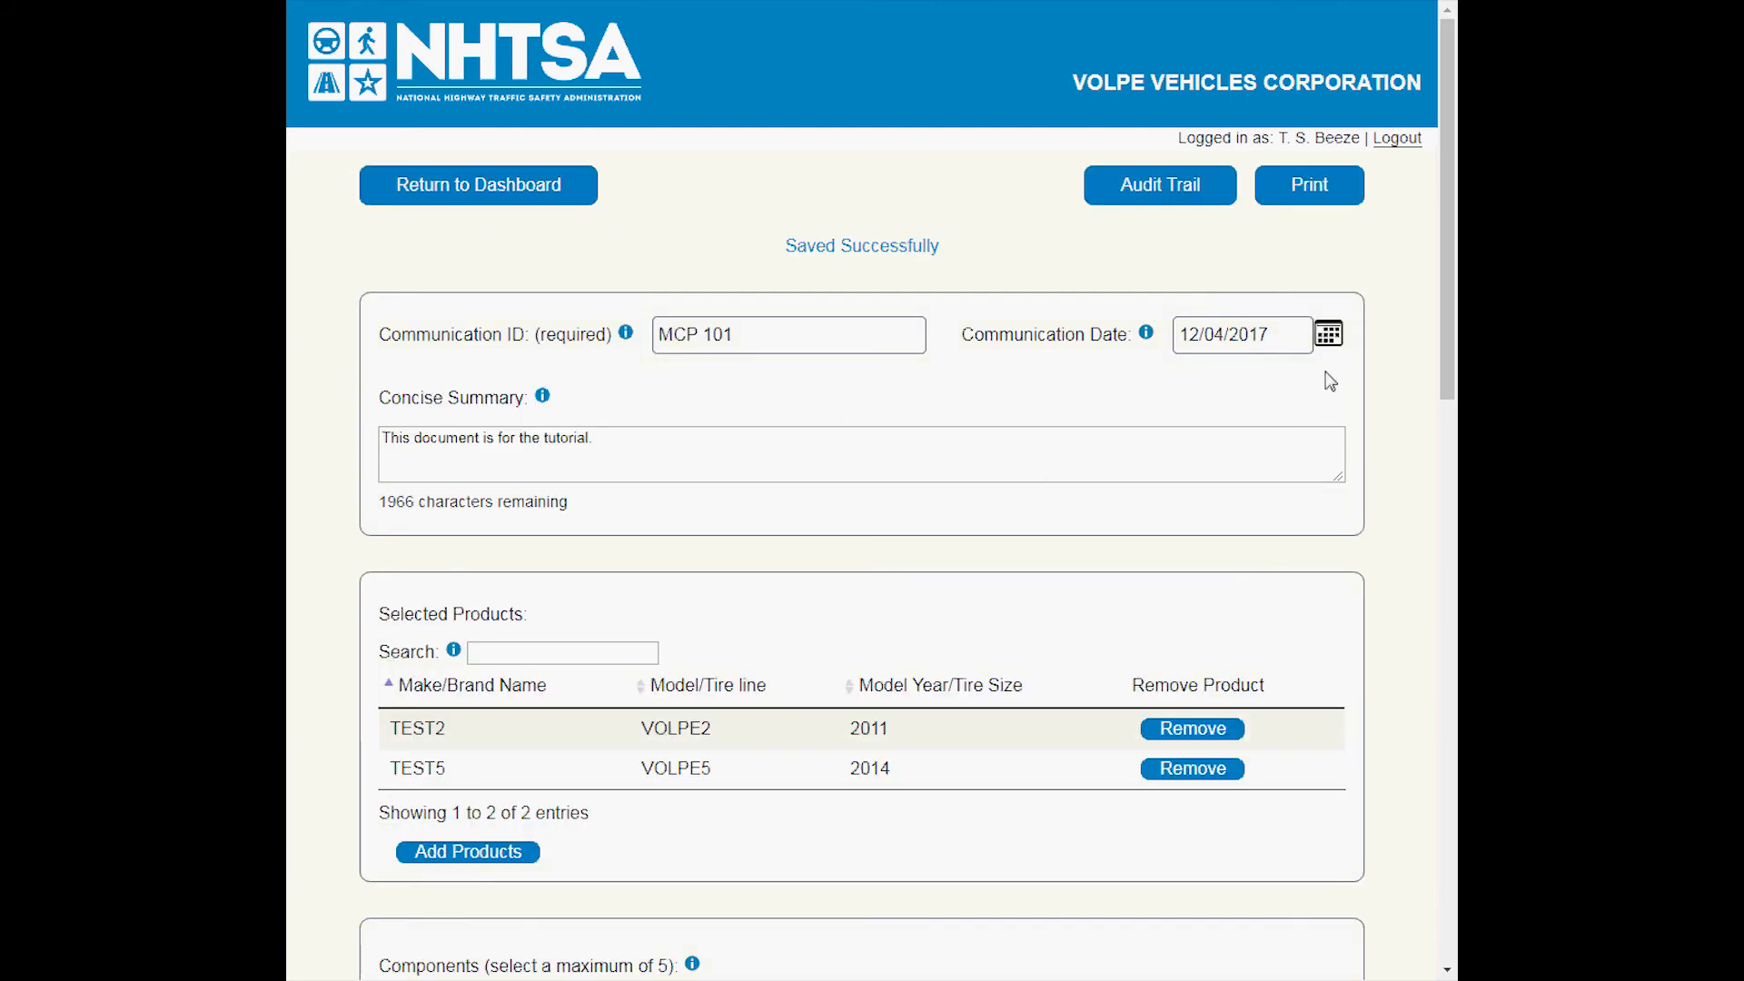
pyautogui.moveTo(1445, 339); pyautogui.dragTo(1403, 940)
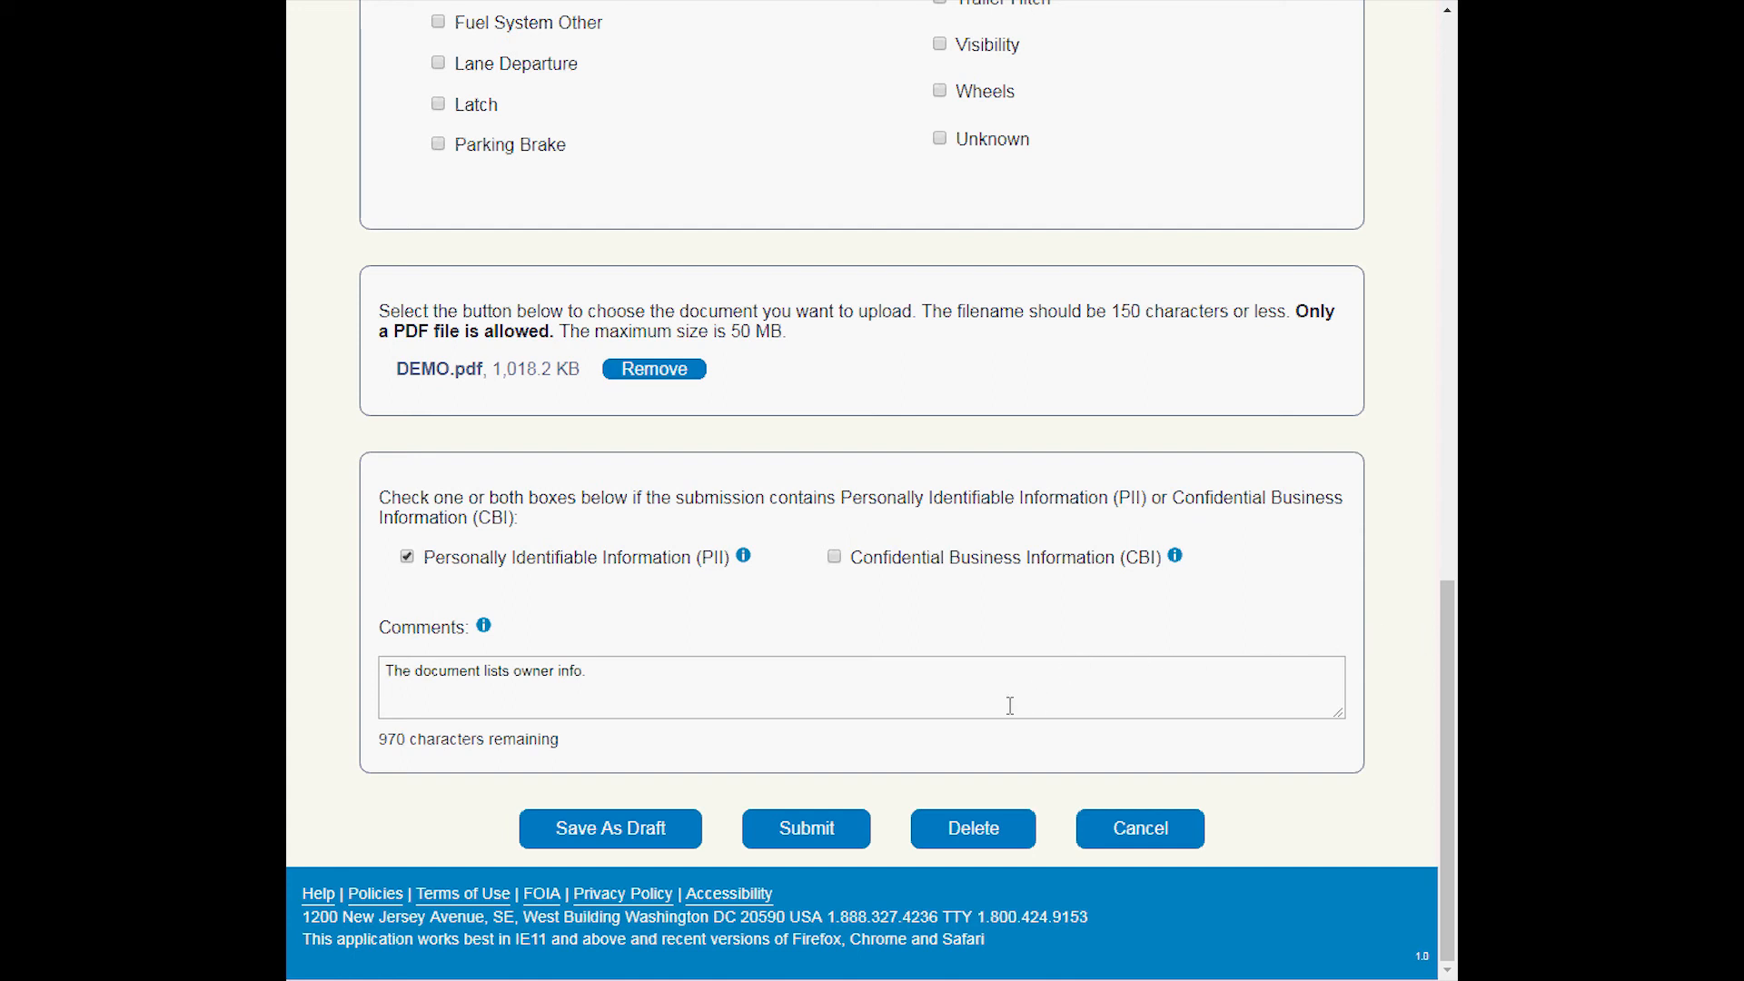
pyautogui.click(830, 845)
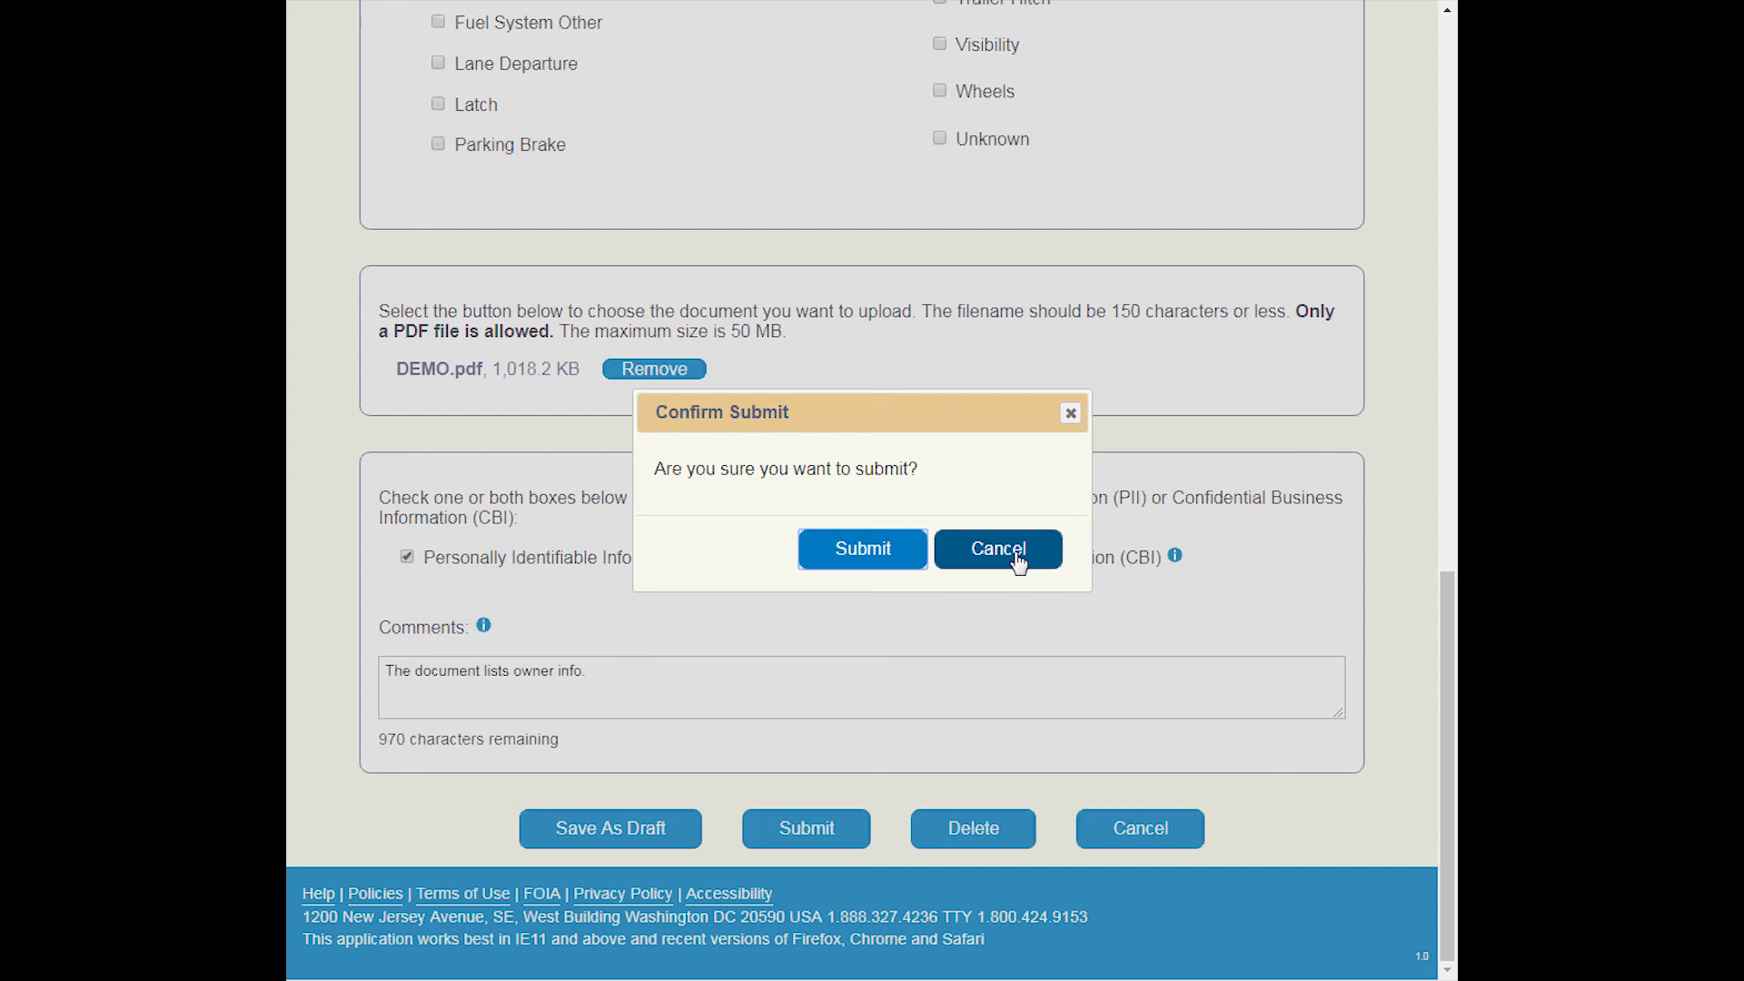
pyautogui.click(862, 550)
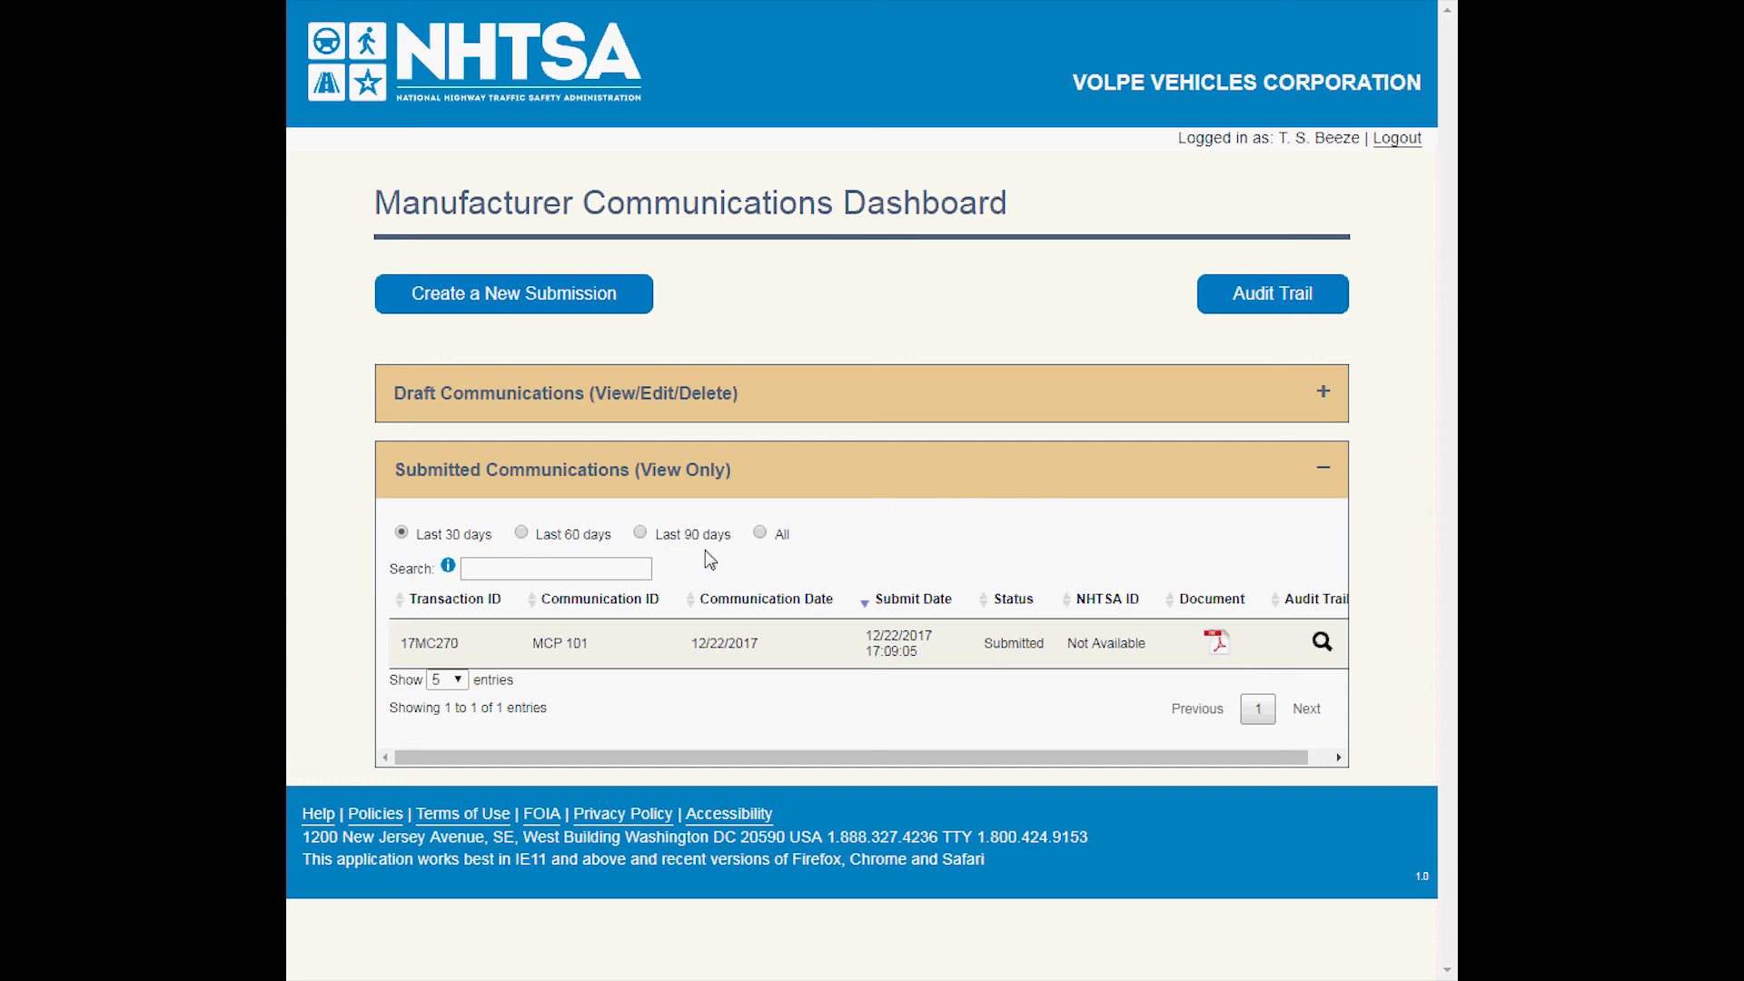
# Show all submitted communications, and return the list to the last 30 days.
pyautogui.click(506, 569)
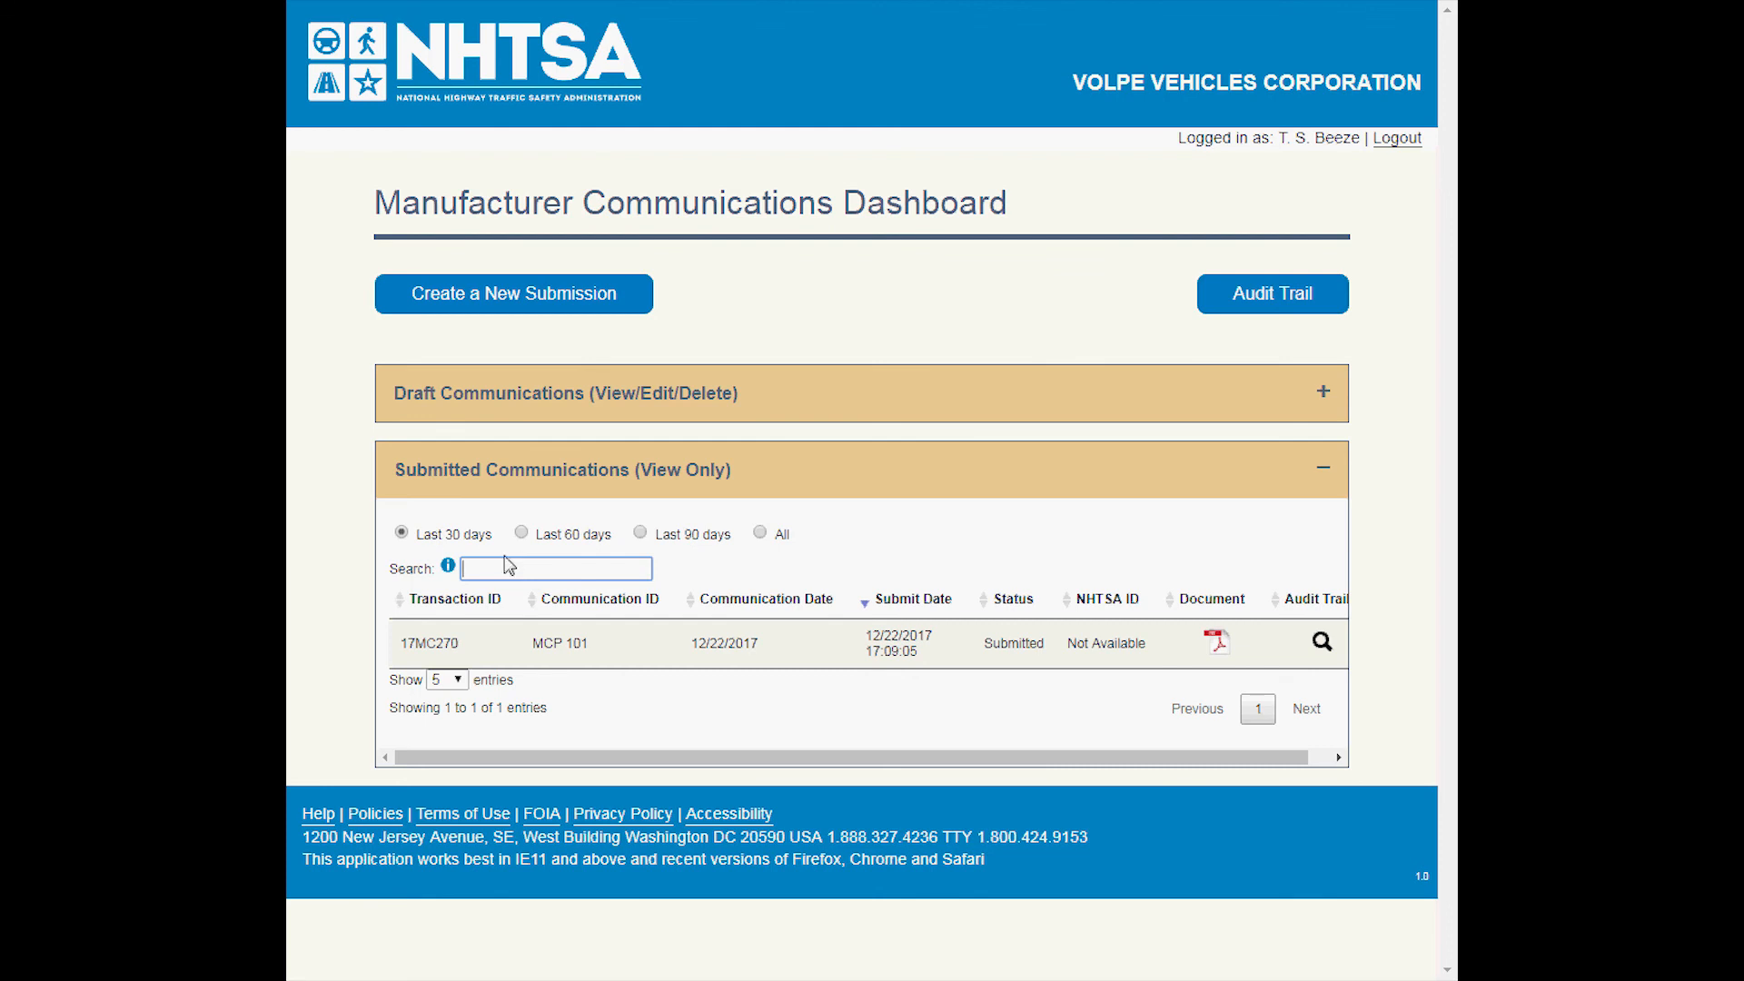
pyautogui.click(758, 534)
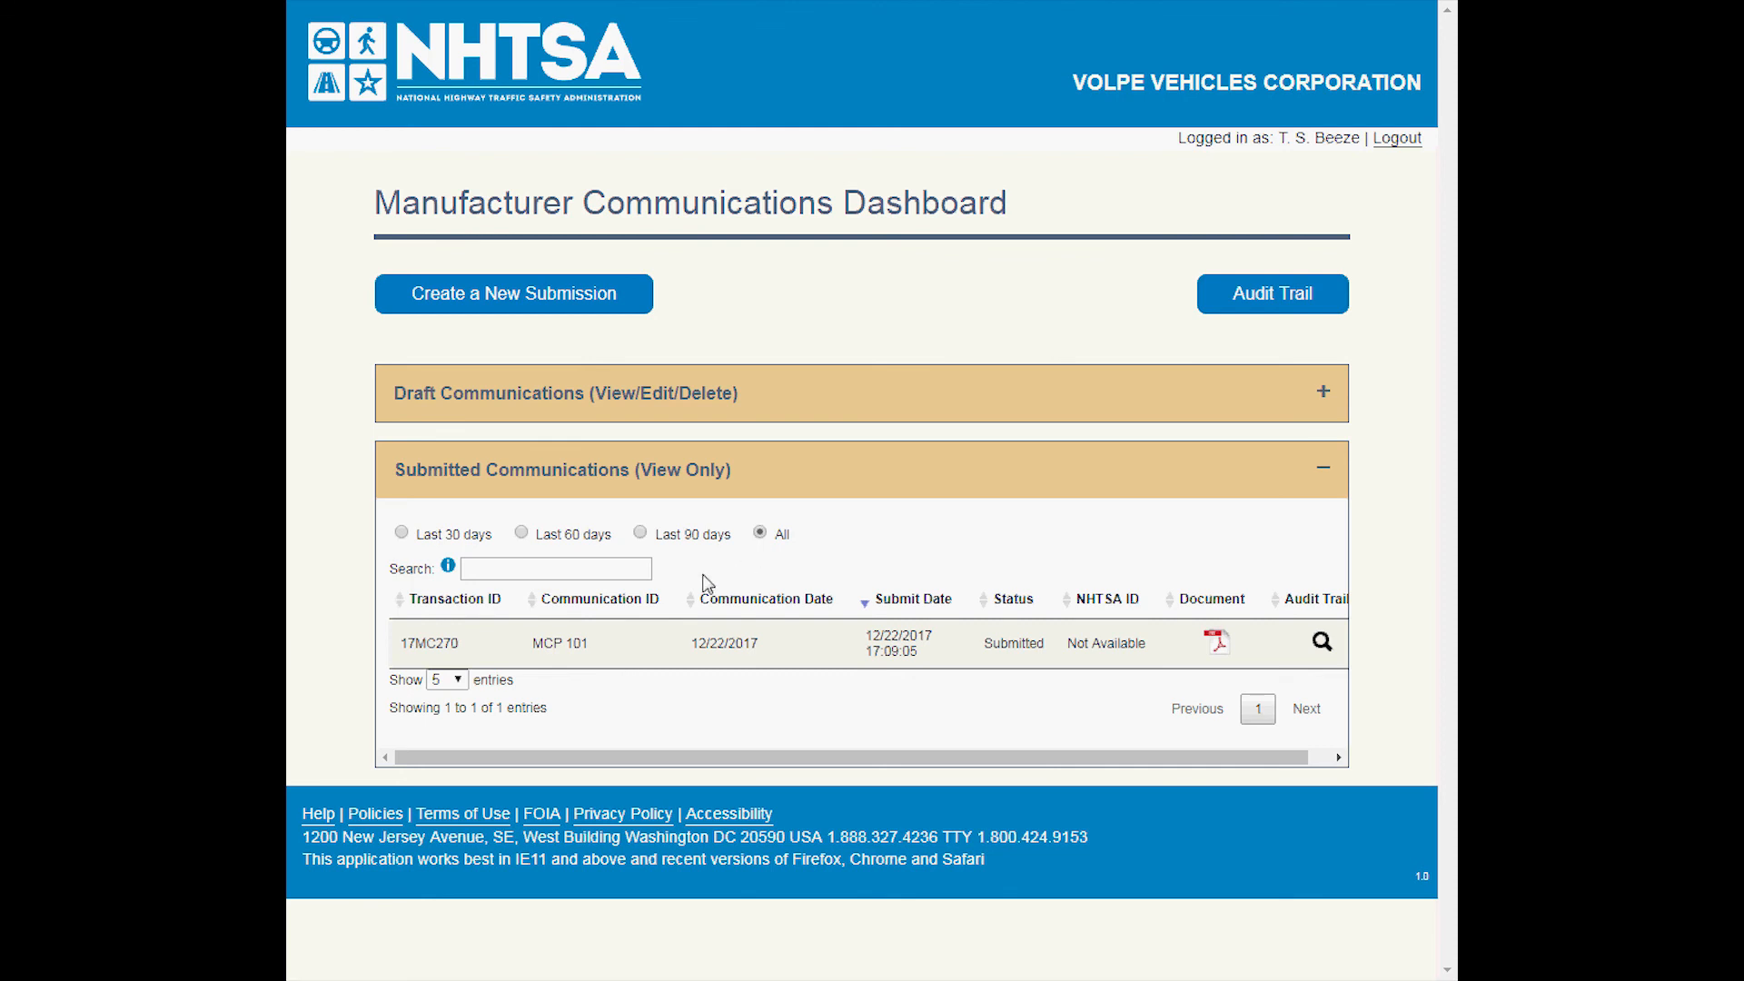
pyautogui.click(401, 533)
# View the submitted MCP 101 communication's details, return to the dashboard, and check its summary in the submitted list.
pyautogui.click(431, 645)
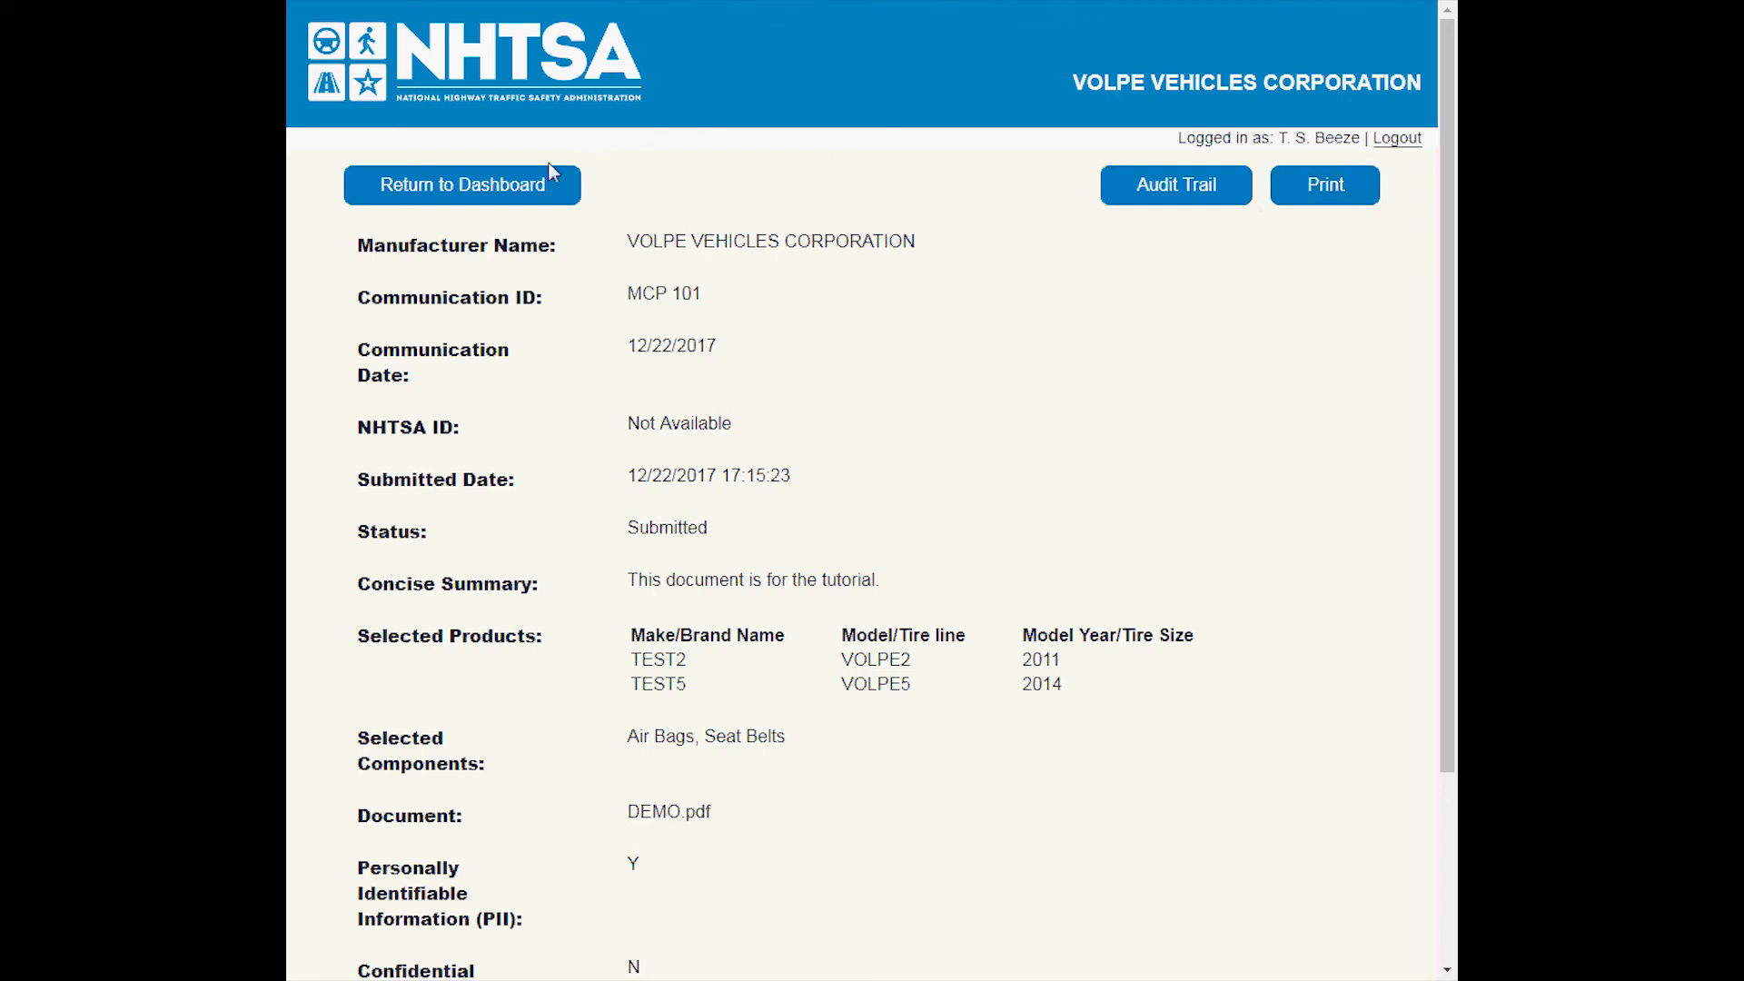
pyautogui.click(564, 205)
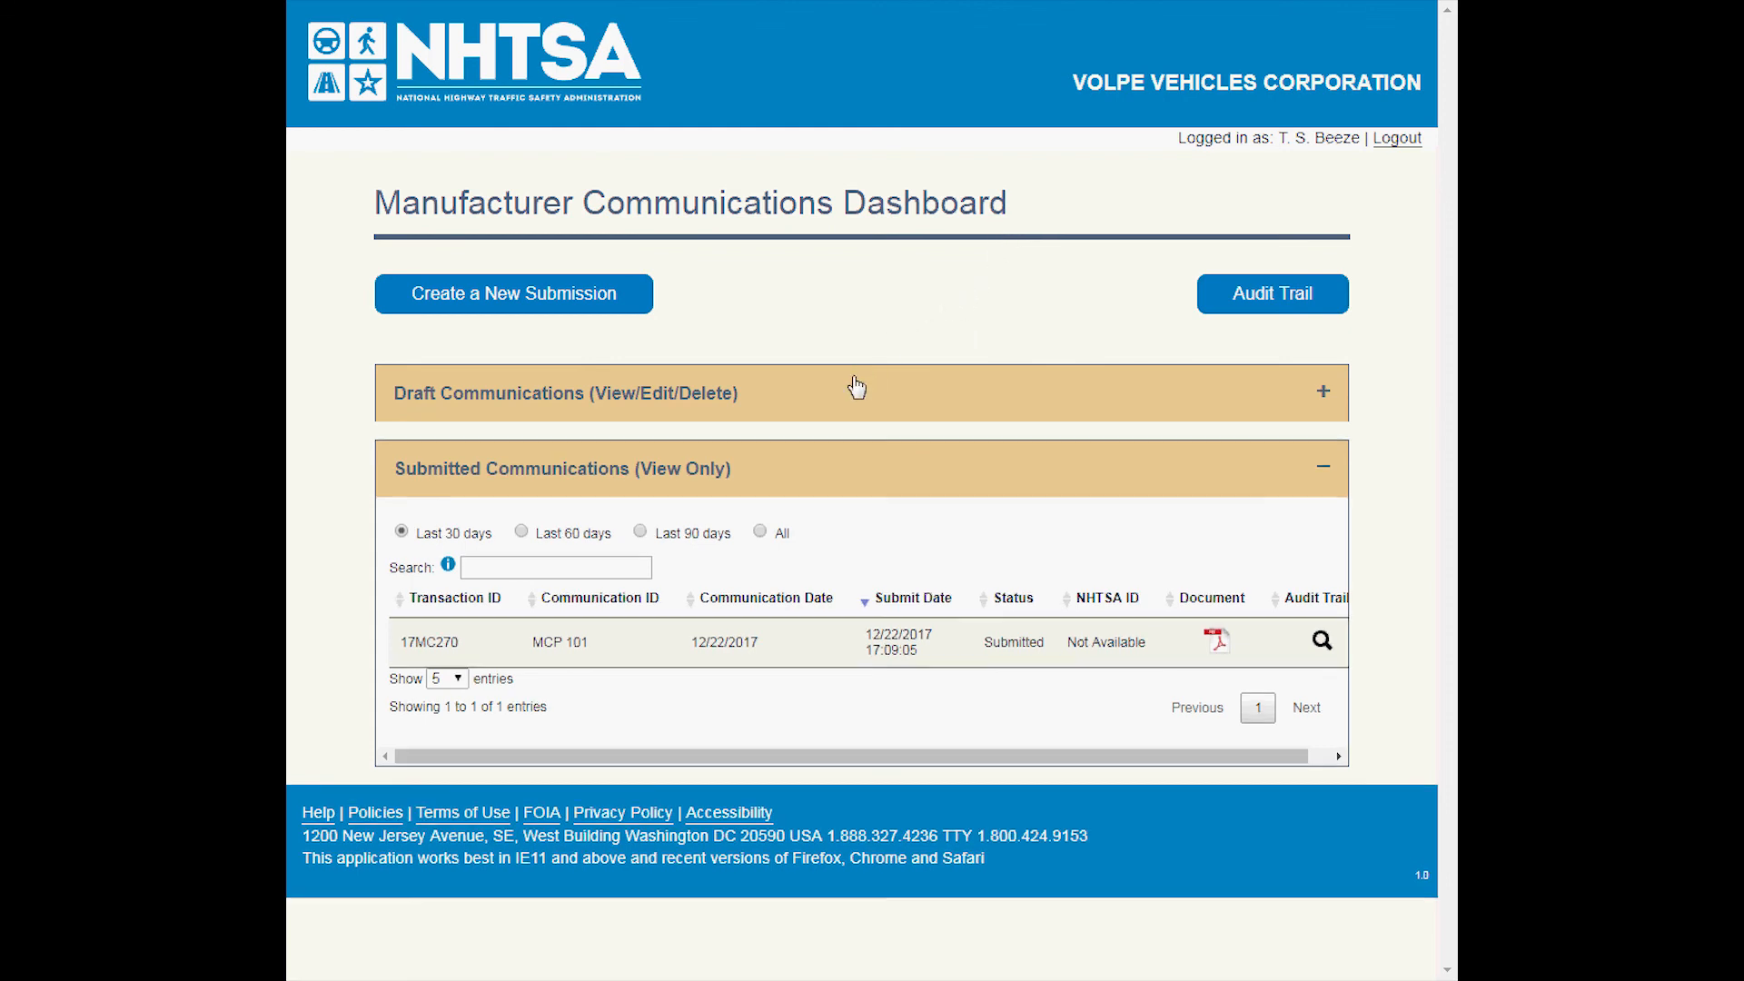
pyautogui.moveTo(576, 641)
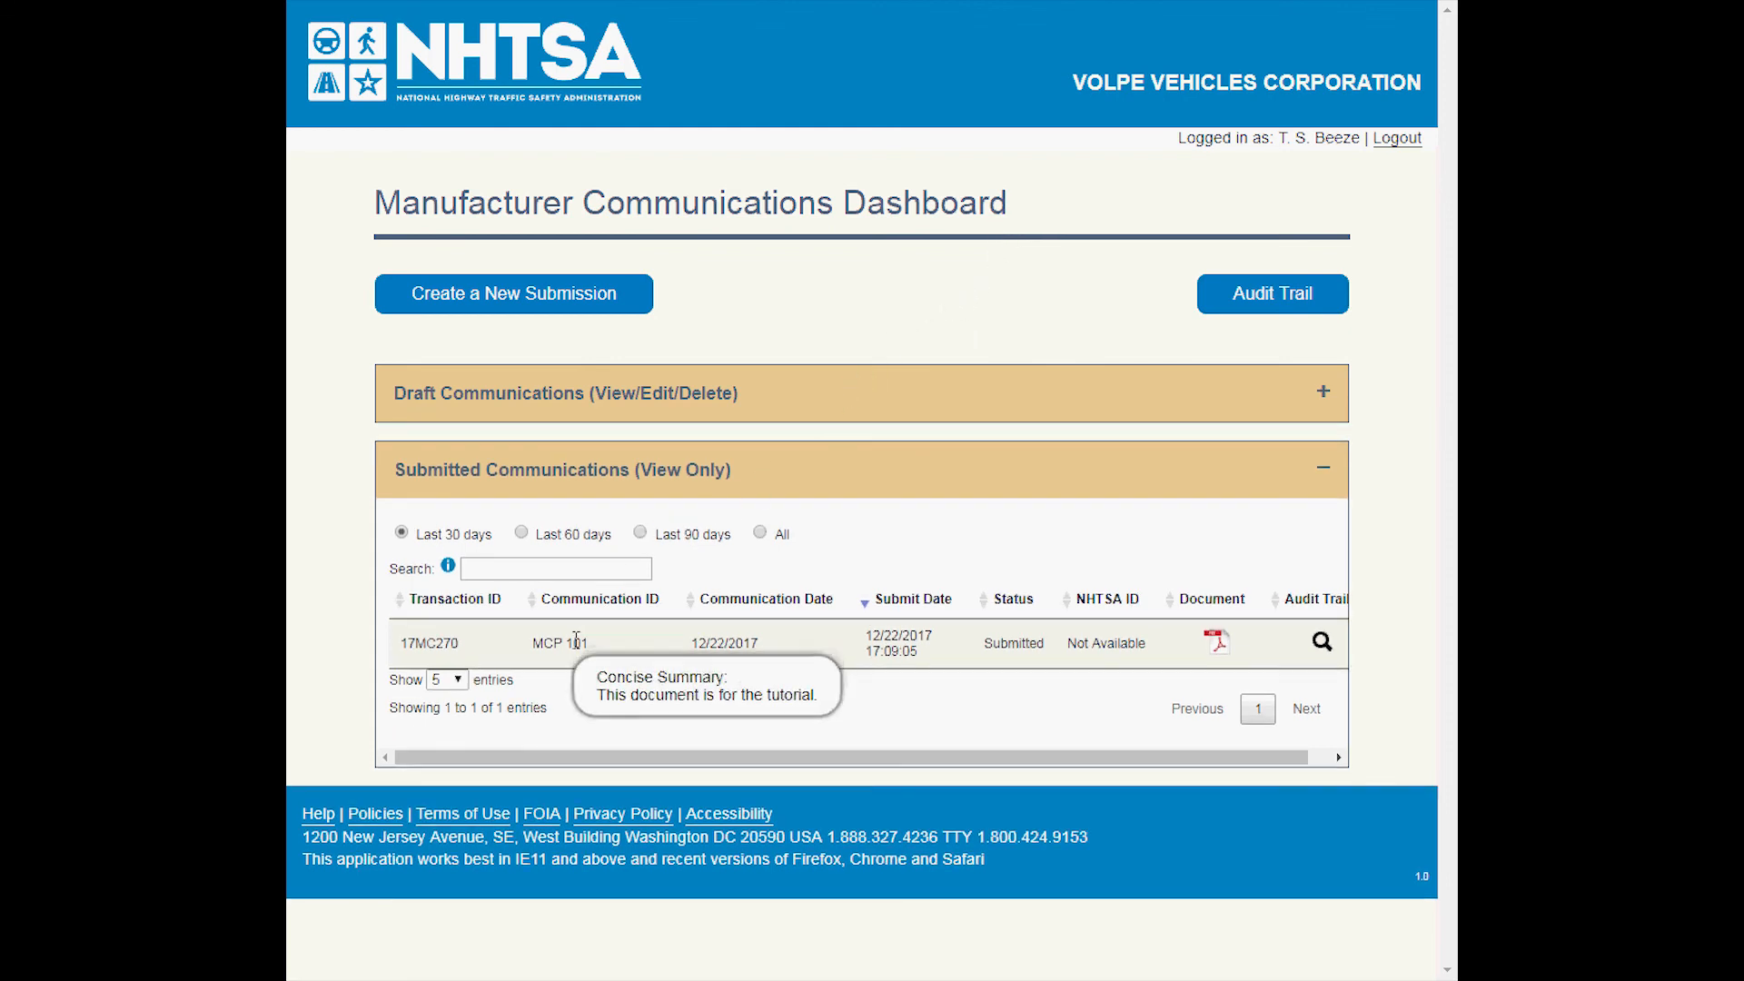